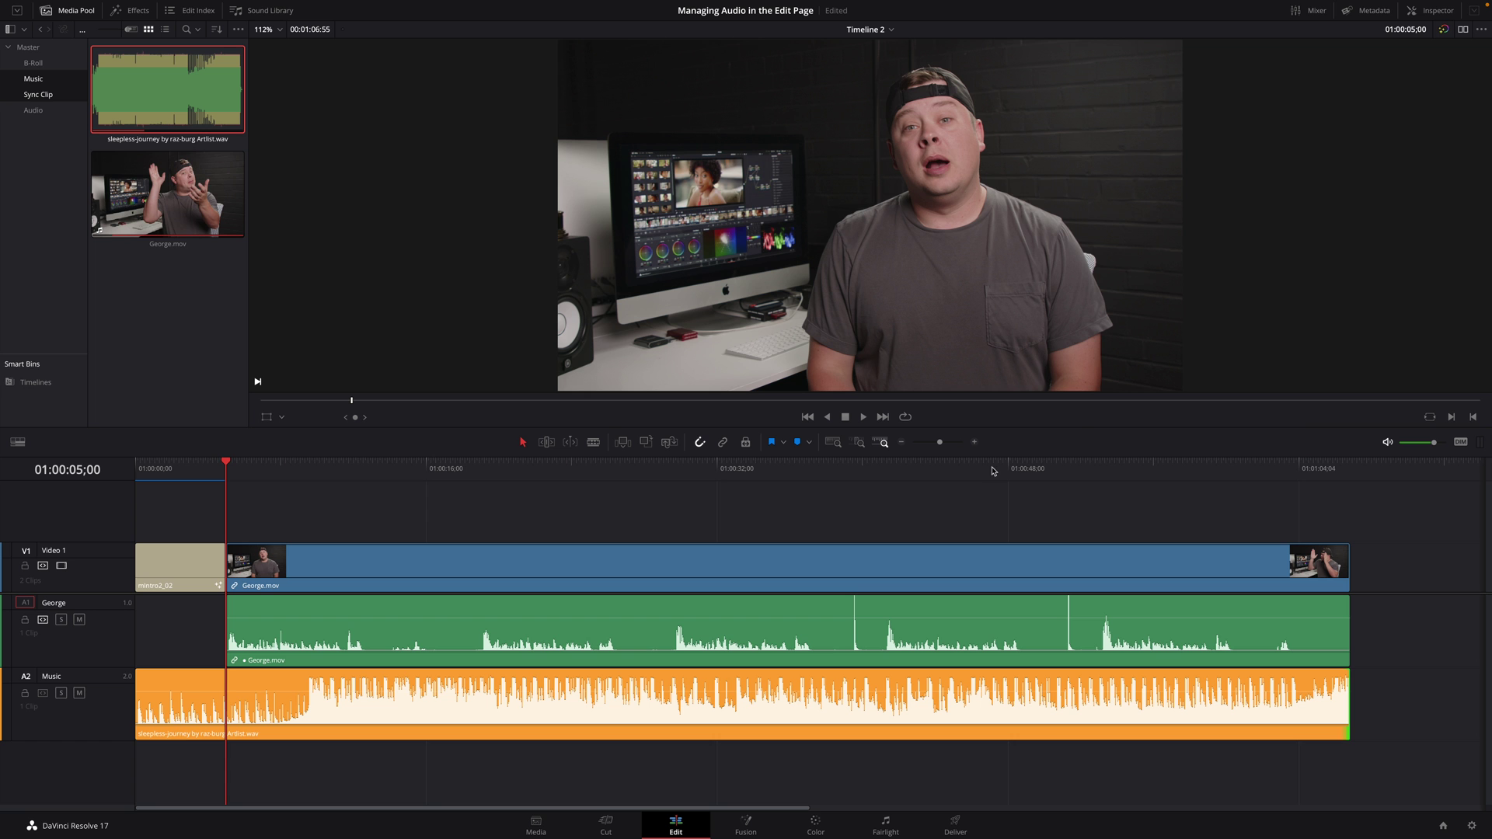
# Open the Mixer and, while playing, set the Music fader to -22 and George to -1.8 dB
pyautogui.click(1311, 12)
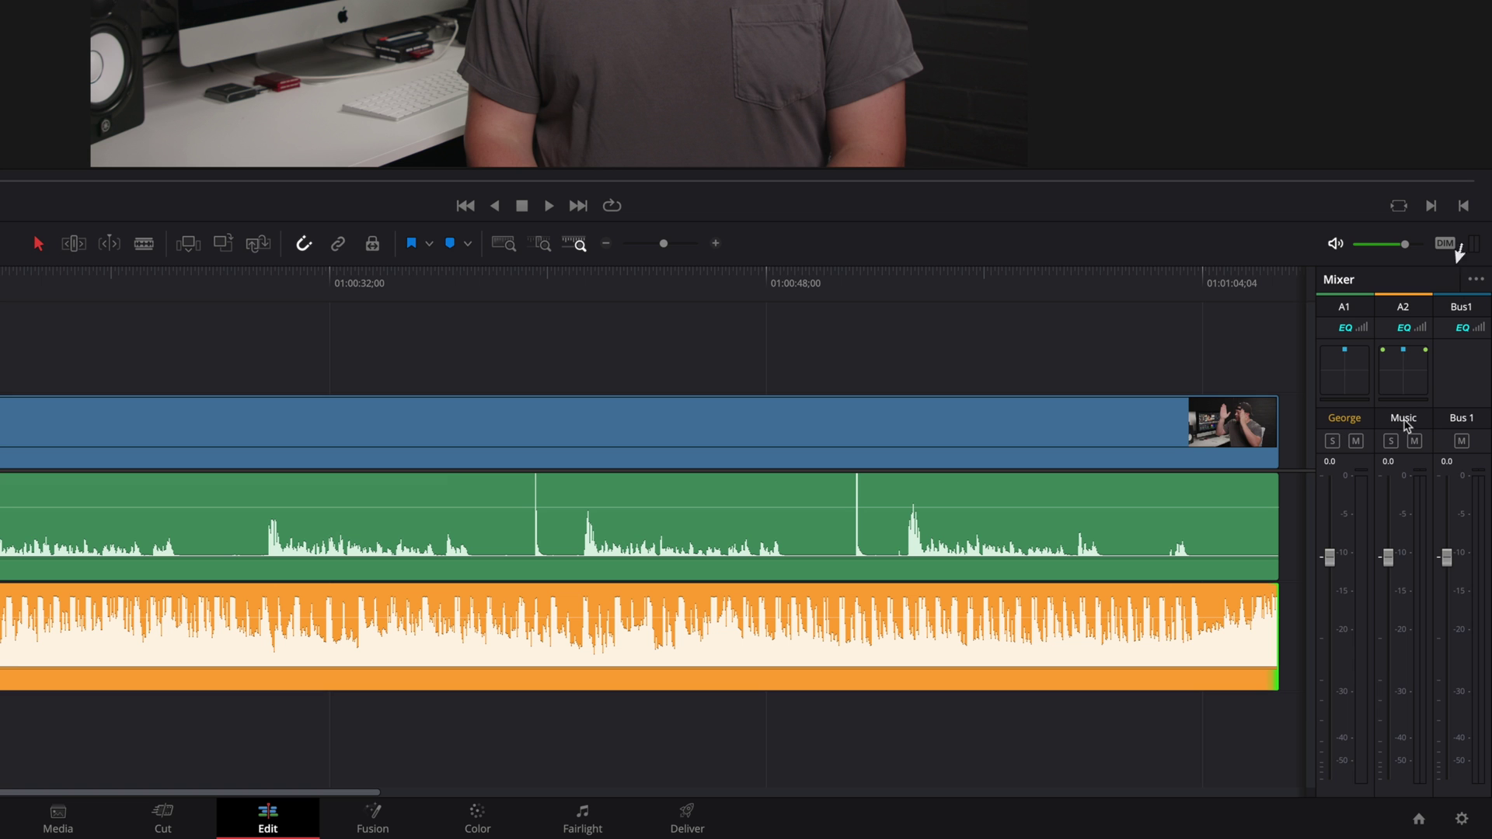
pyautogui.moveTo(1446, 412)
pyautogui.mouseDown()
pyautogui.moveTo(1469, 781)
pyautogui.moveTo(1486, 805)
pyautogui.mouseUp()
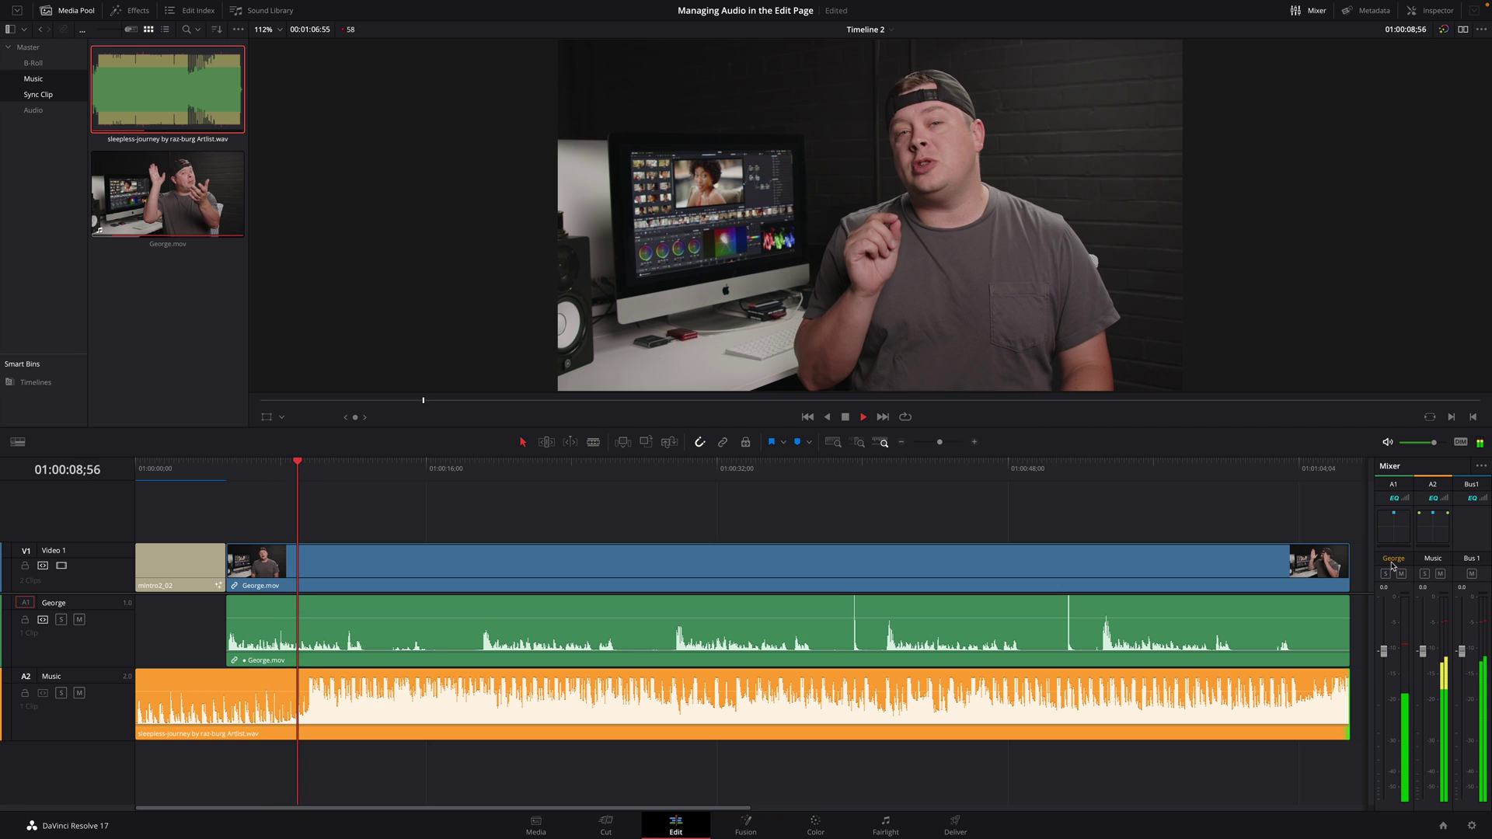
pyautogui.press('space')
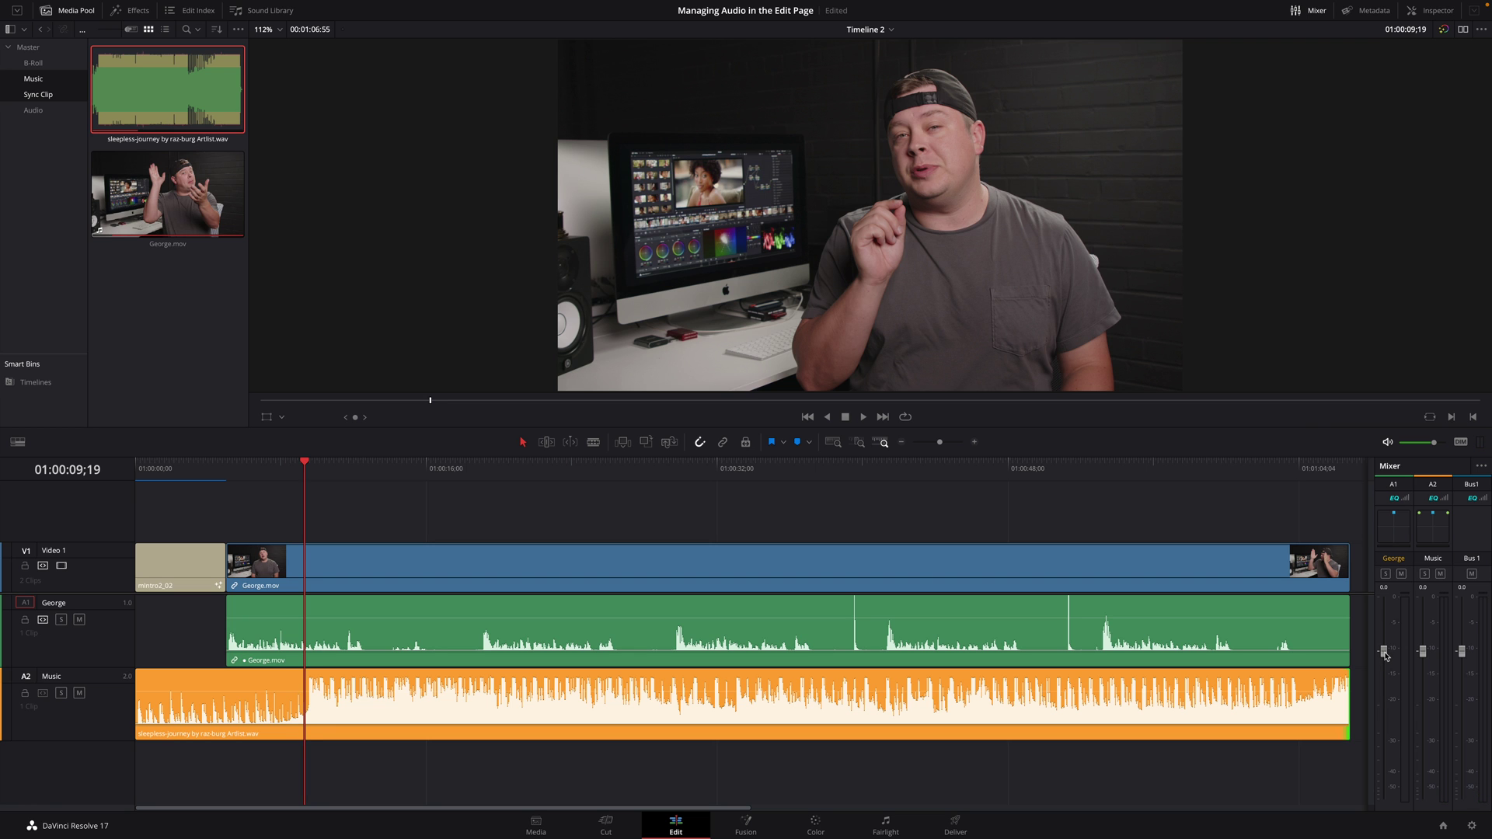
pyautogui.press('space')
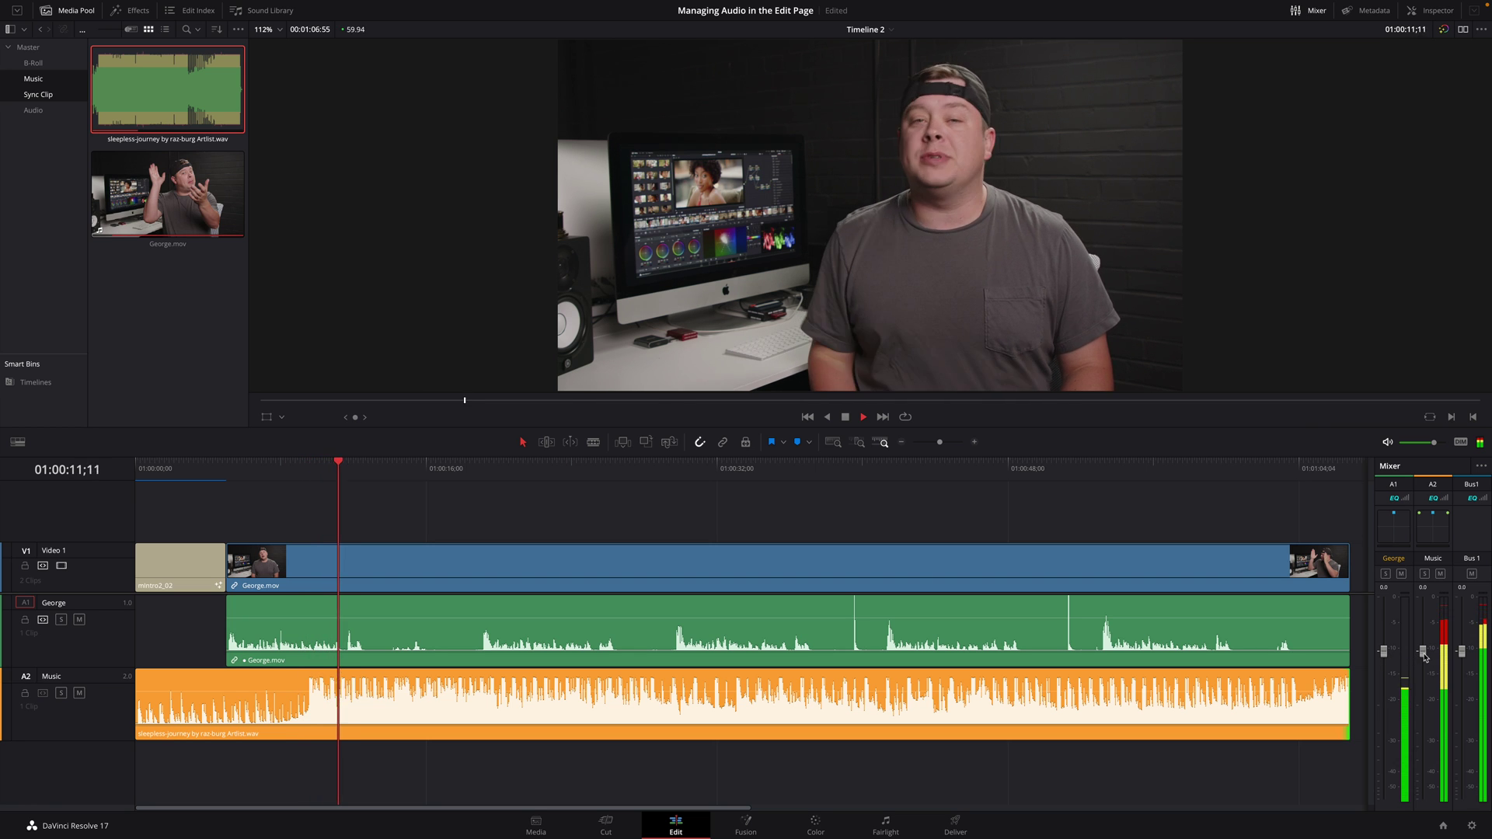
pyautogui.moveTo(1424, 652); pyautogui.dragTo(1428, 740)
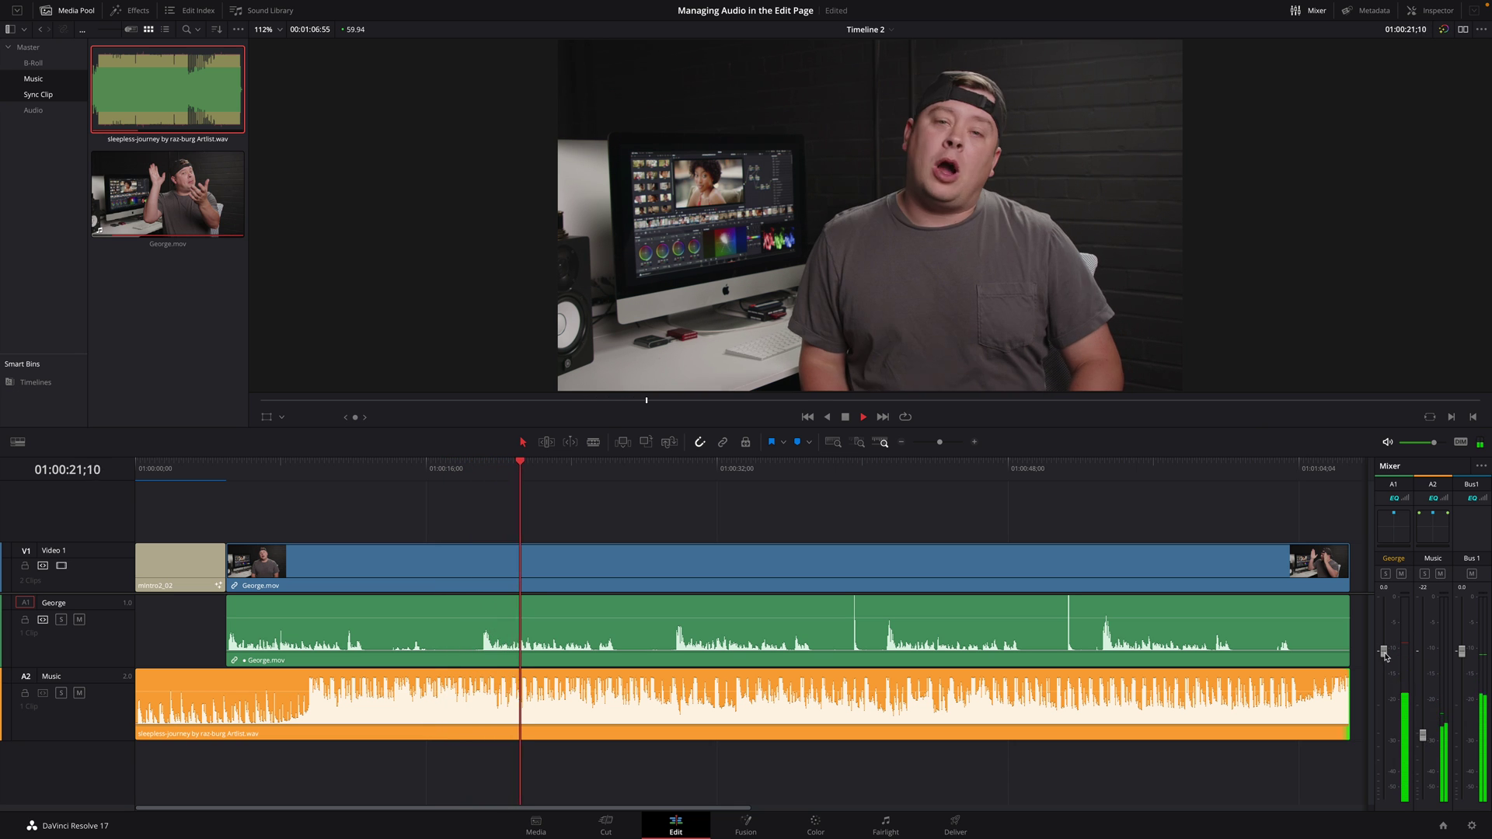
pyautogui.moveTo(1384, 655); pyautogui.dragTo(1384, 604)
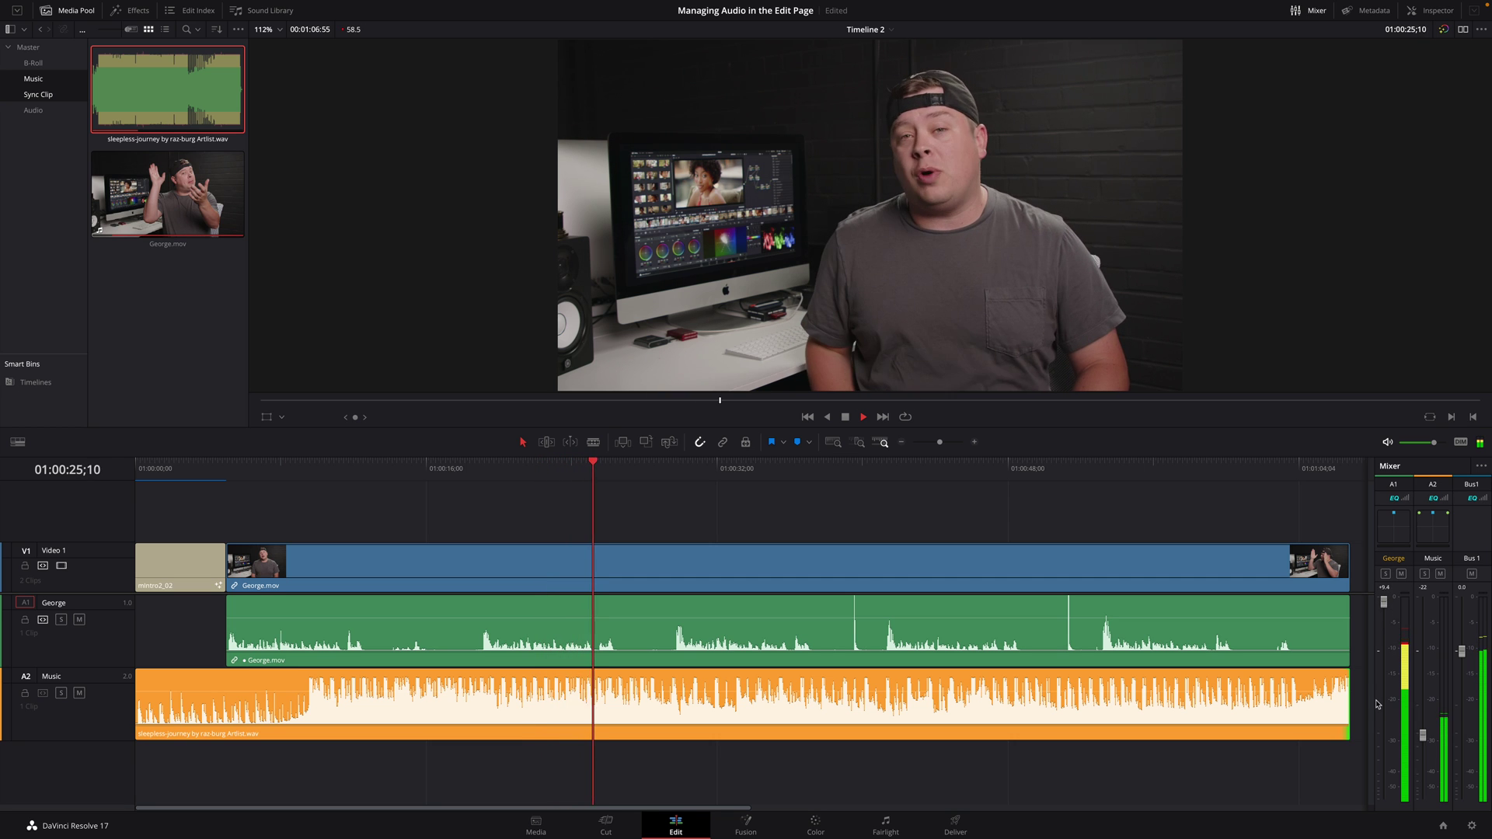
pyautogui.press('space')
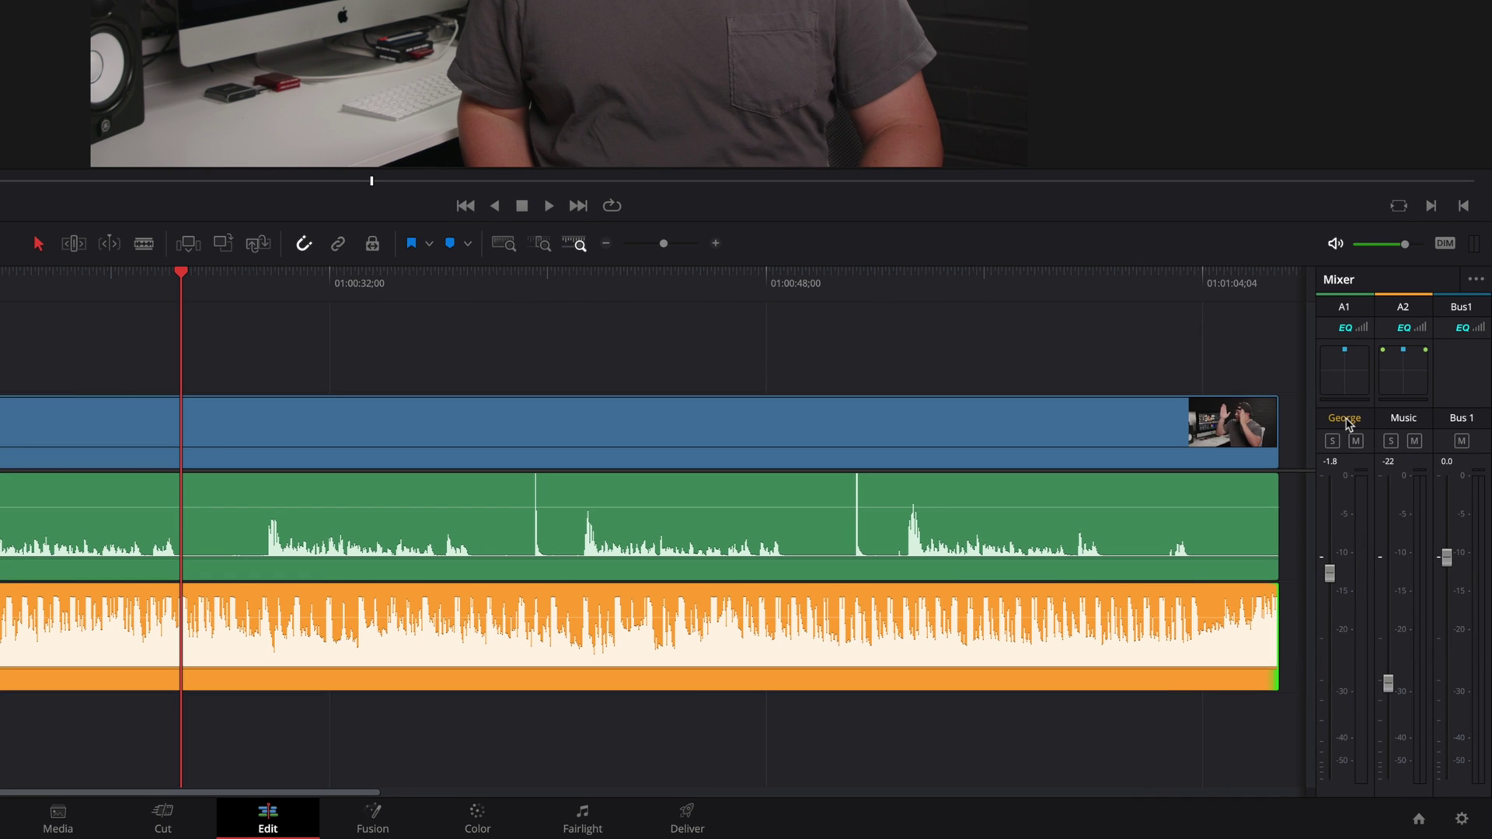
# Leave the mixer through its options menu and start playback of the timeline
pyautogui.click(1476, 284)
pyautogui.click(1390, 310)
pyautogui.press('space')
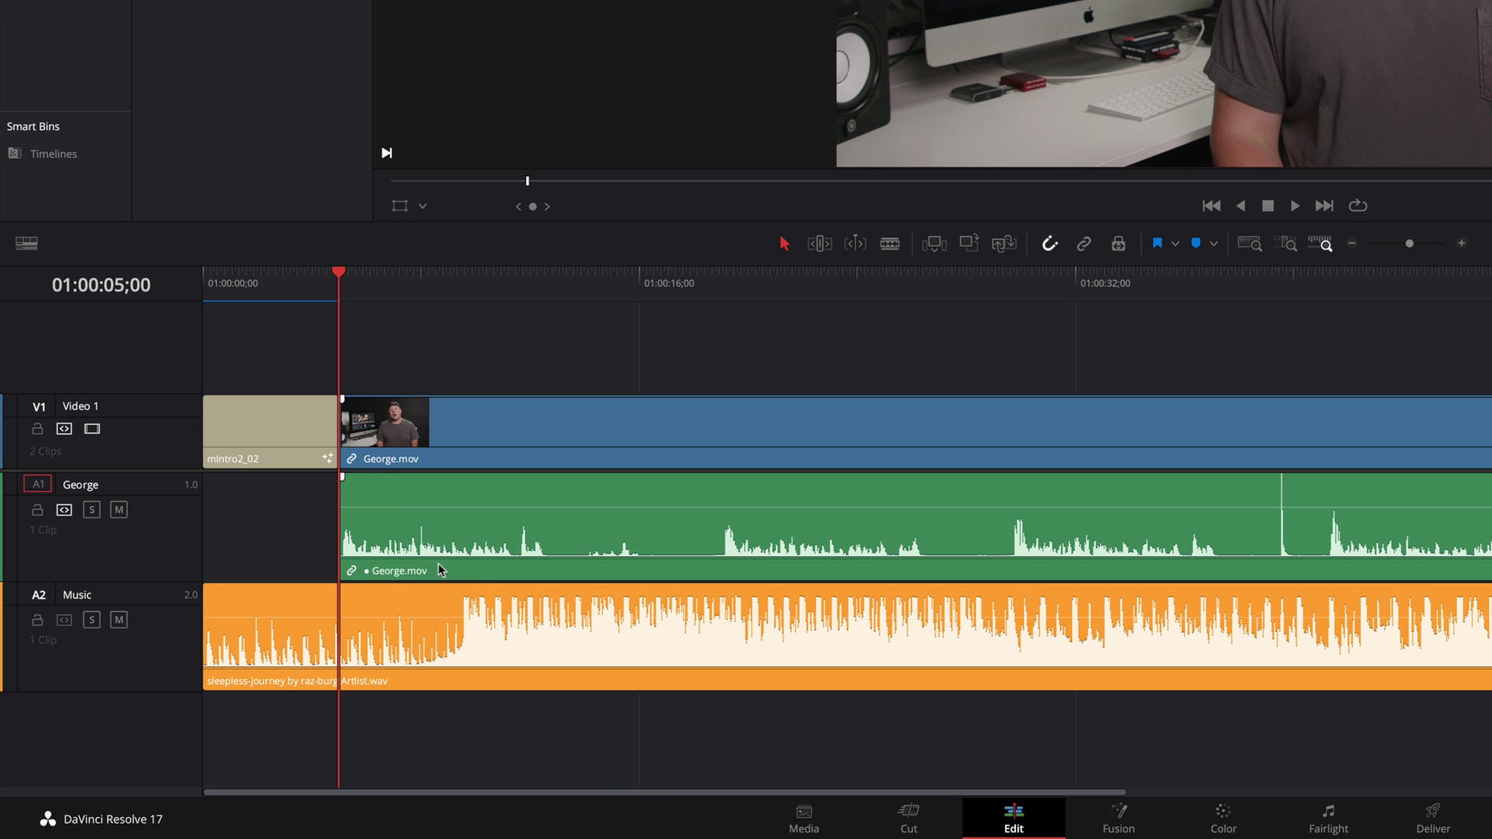
# Drag the George clip's volume line upward so its waveform grows taller, then play it
pyautogui.moveTo(425, 508); pyautogui.dragTo(424, 497)
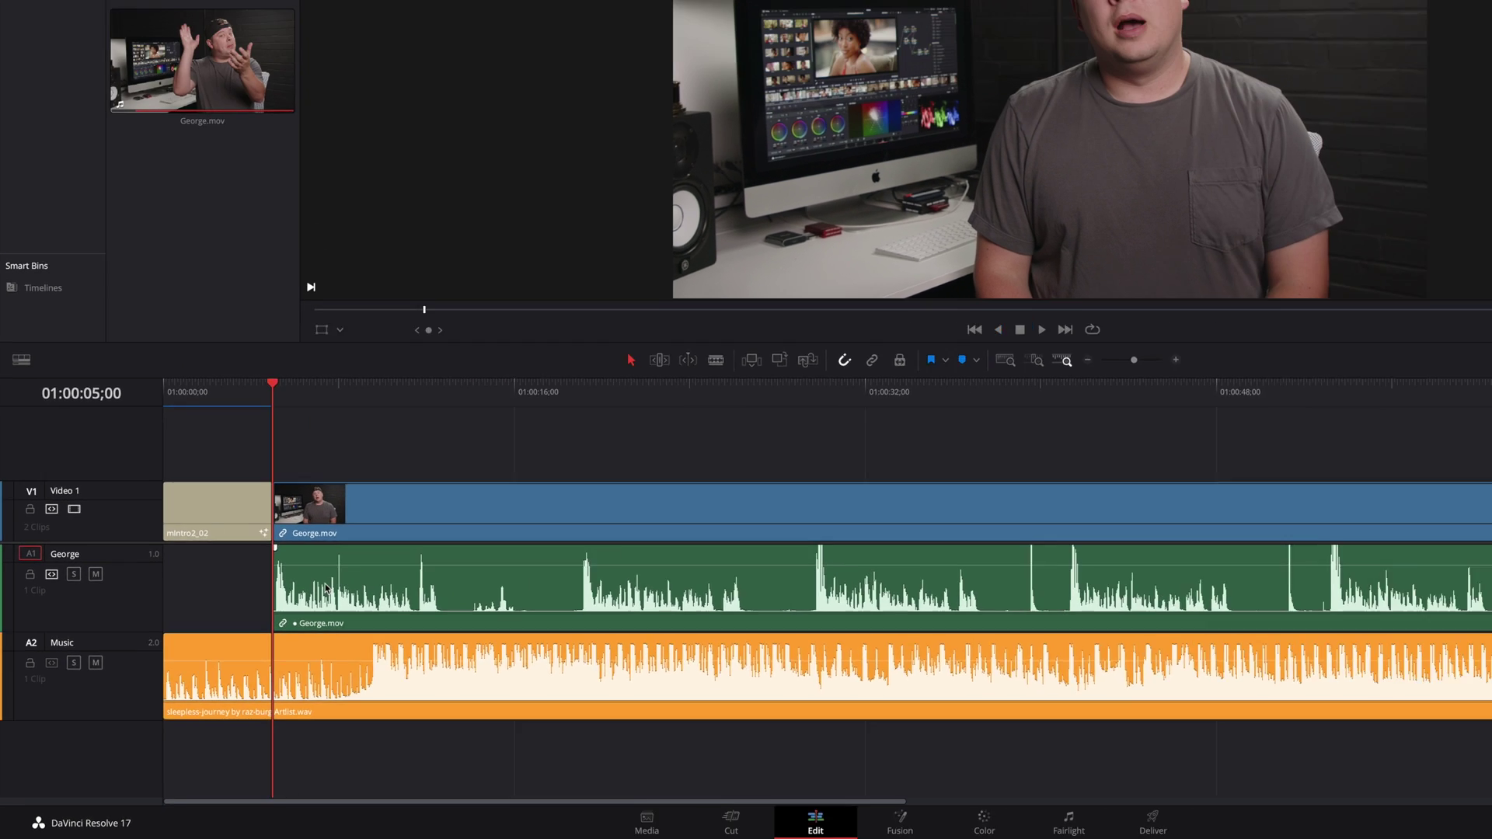
pyautogui.press('space')
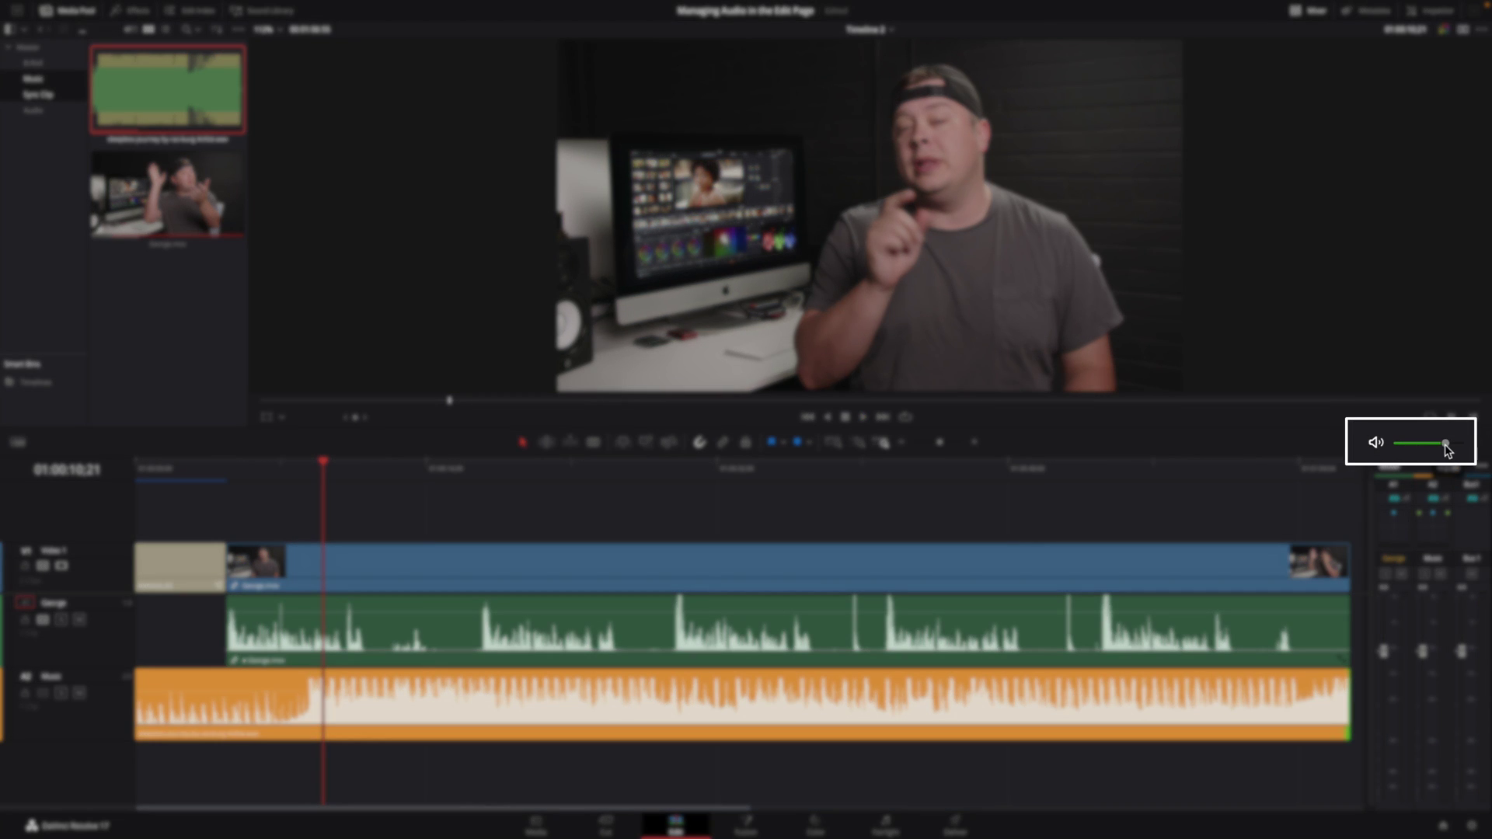
# Adjust and test the monitoring volume, set George's clip volume to 3.83 dB, return to 01:00:05;00
pyautogui.moveTo(1449, 445); pyautogui.dragTo(1469, 445)
pyautogui.press('space')
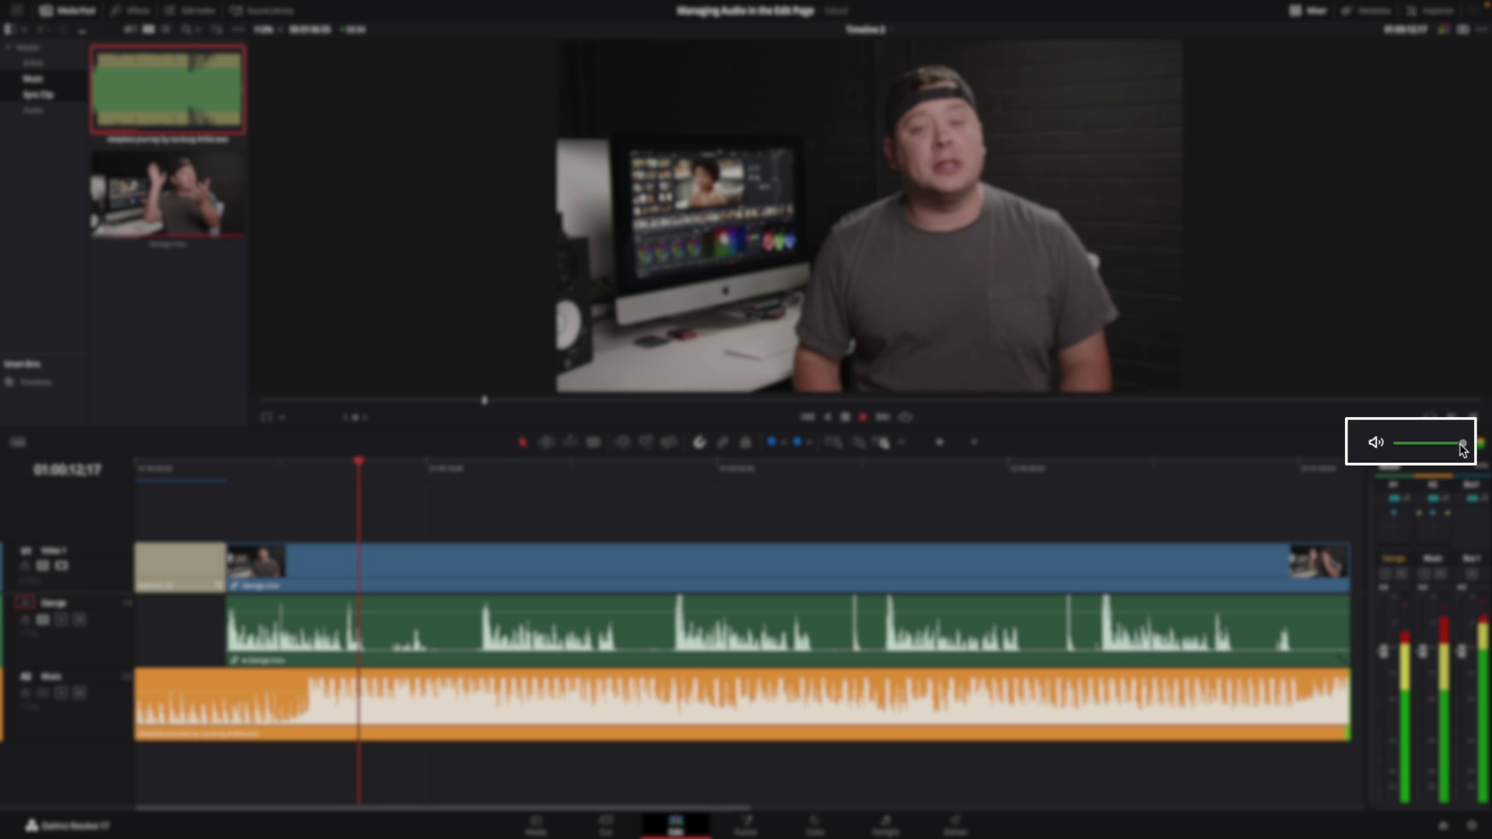
pyautogui.press('space')
pyautogui.moveTo(1464, 447); pyautogui.dragTo(1426, 449)
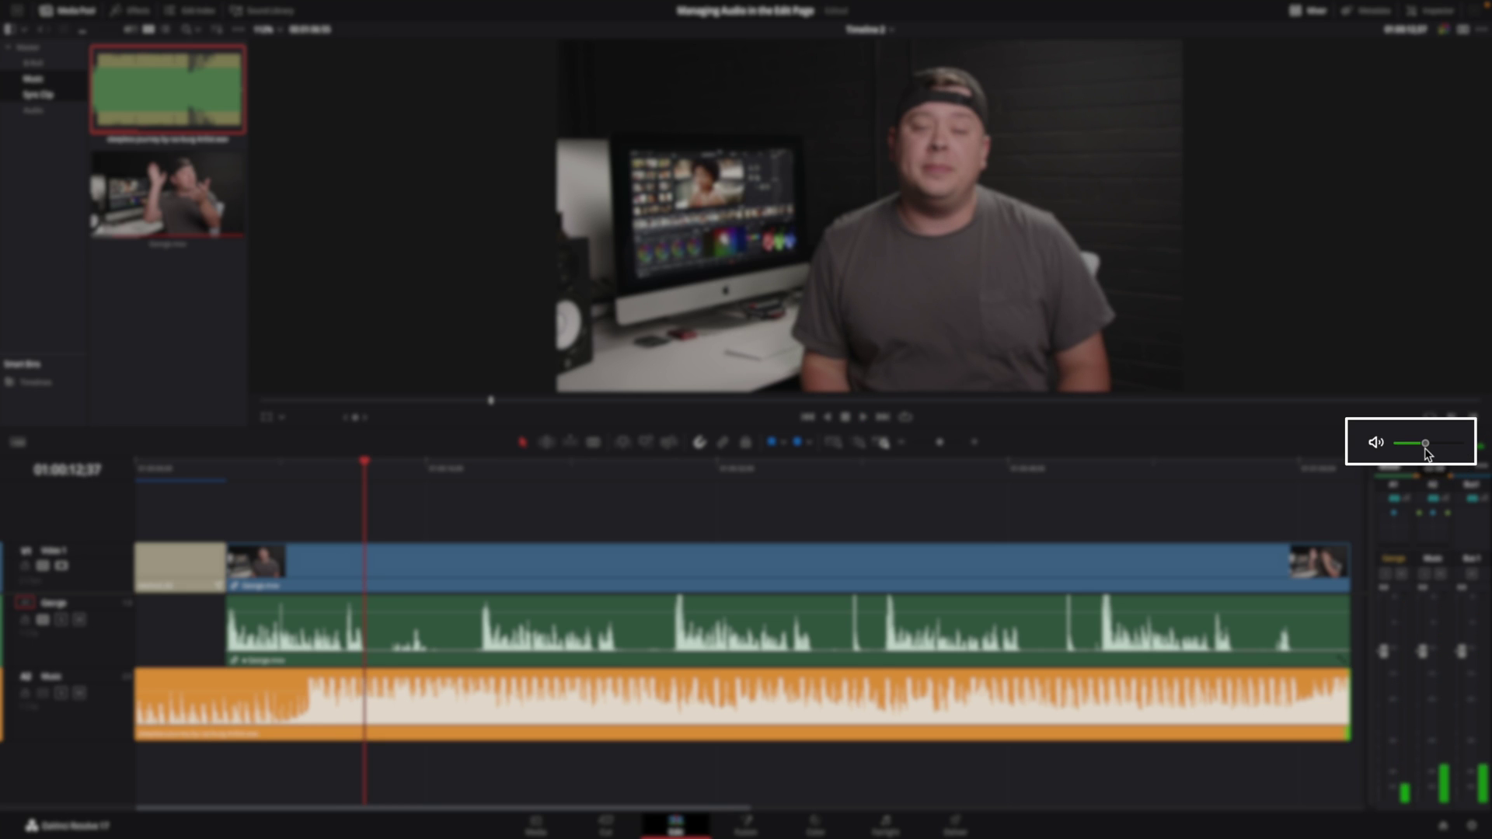
pyautogui.click(1378, 442)
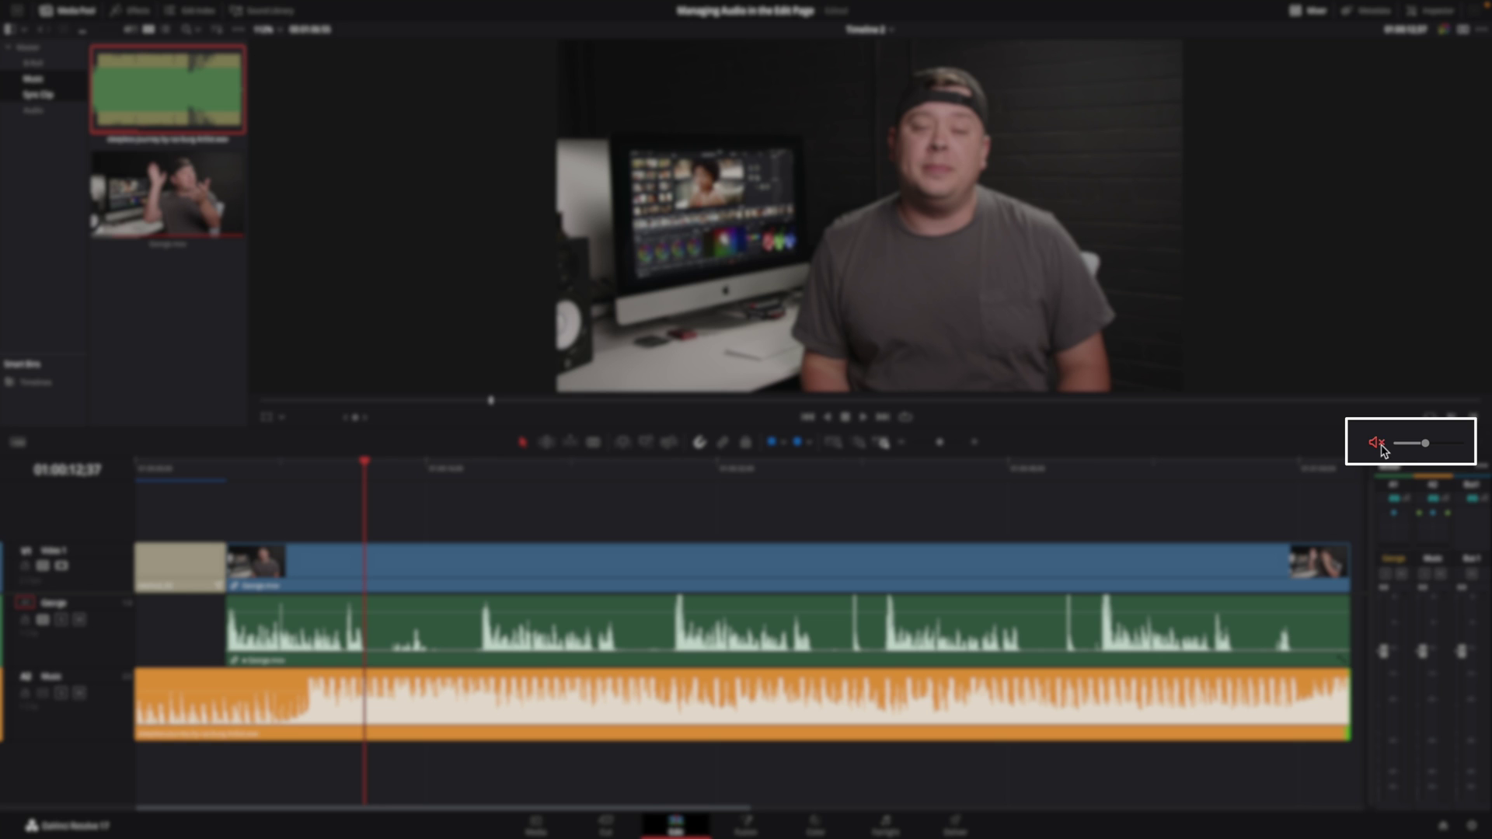
pyautogui.click(1378, 443)
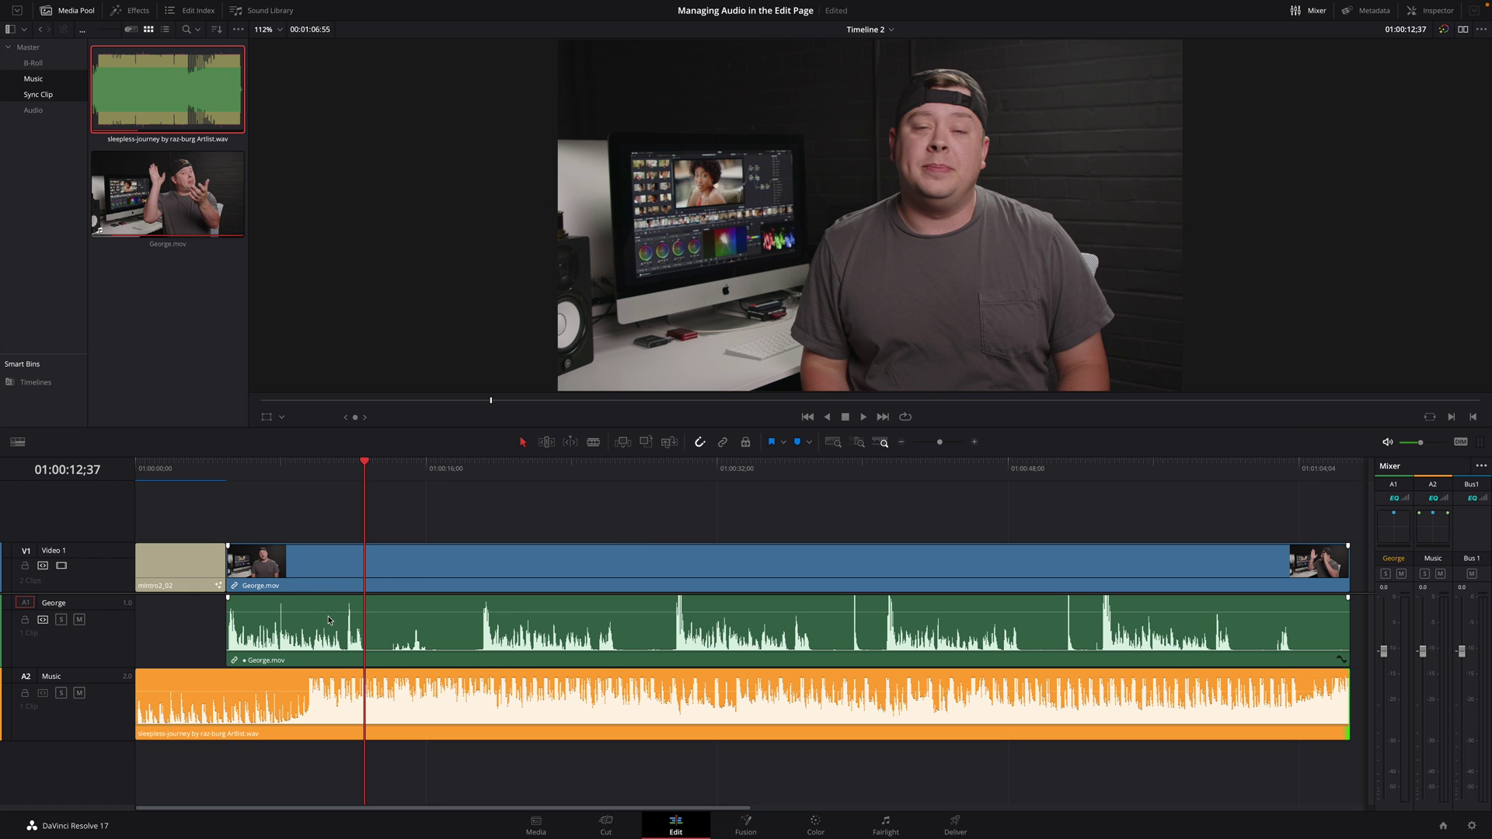
pyautogui.moveTo(327, 612); pyautogui.dragTo(328, 615)
pyautogui.click(230, 476)
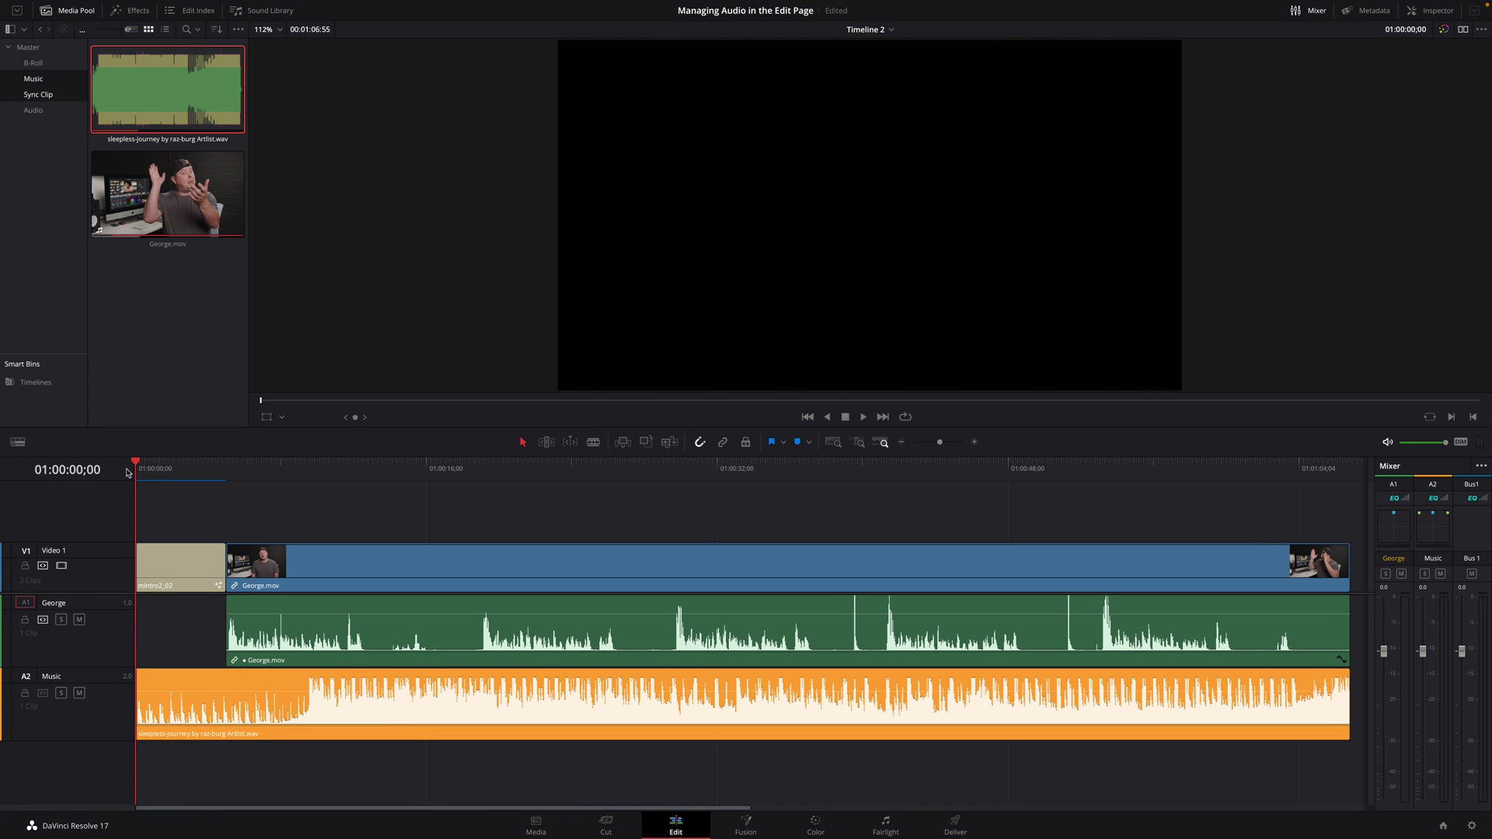
# Play the opening, then park the playhead at 01:00:05;00 where George starts
pyautogui.press('space')
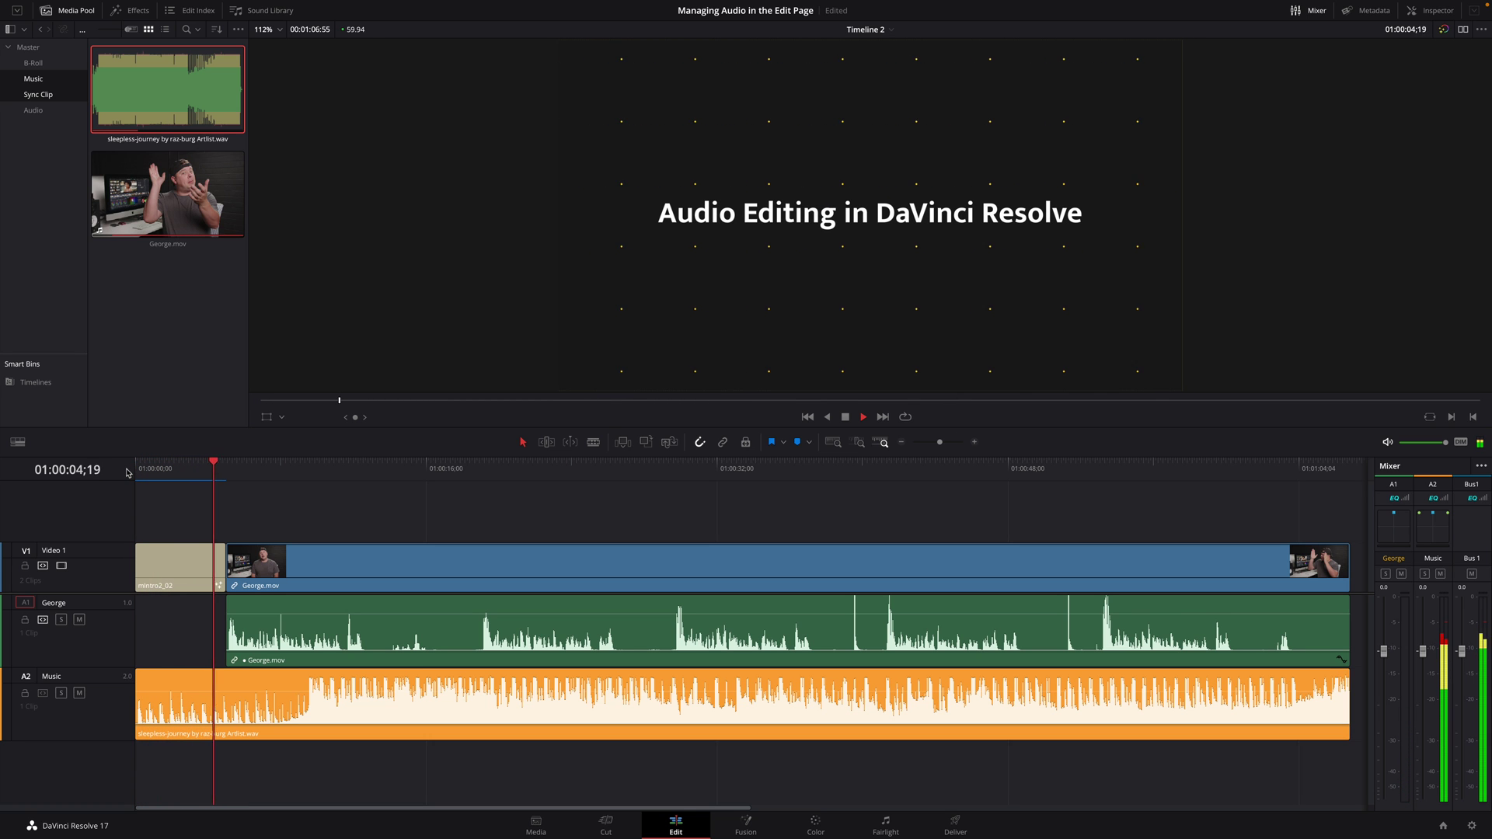
pyautogui.press('space')
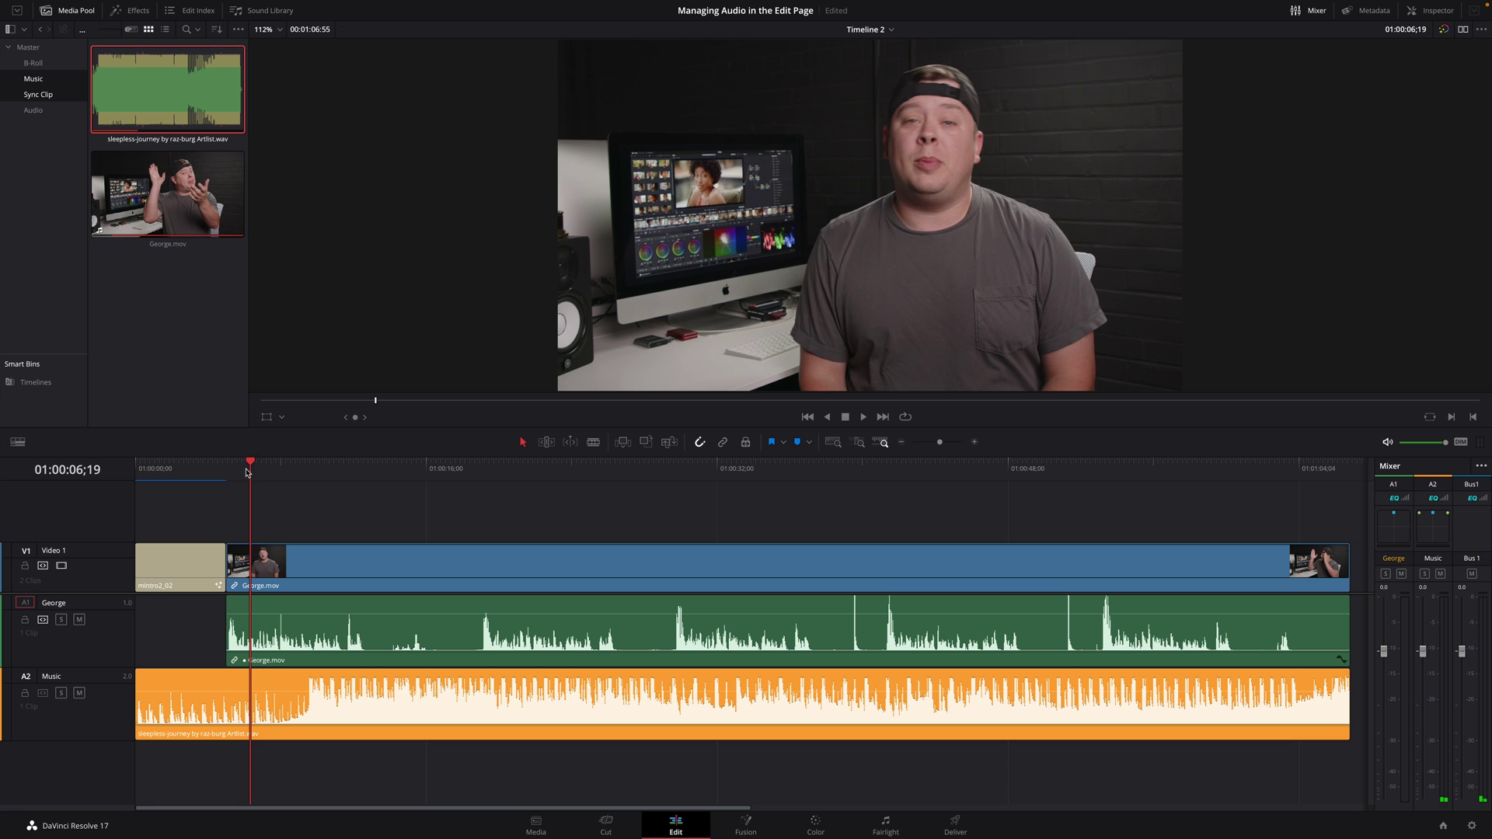
pyautogui.moveTo(247, 472); pyautogui.dragTo(227, 472)
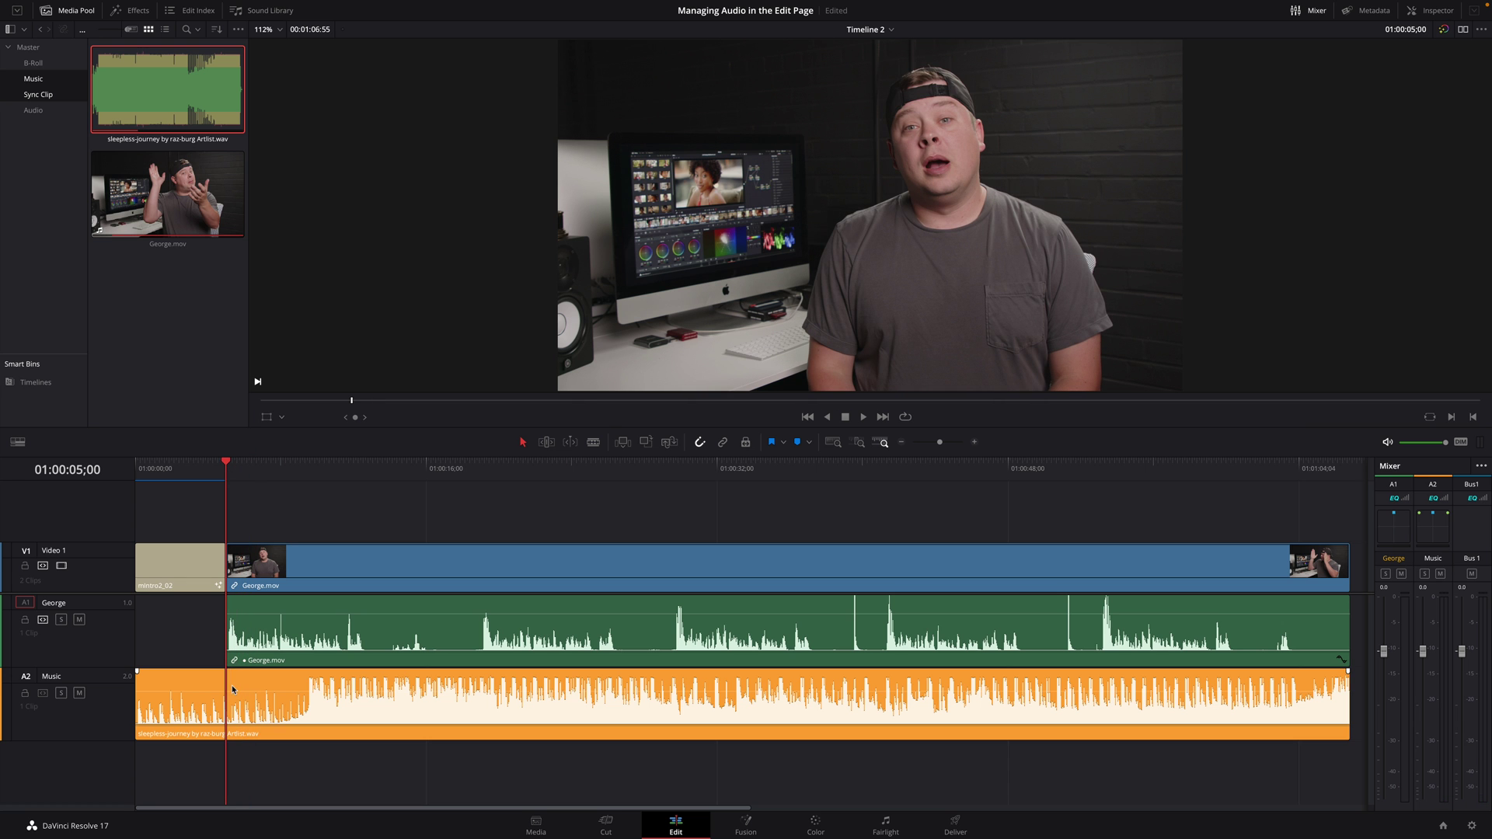
# Blade the Music clip at 01:00:05;00 and lower the second part to about -10.71 dB
pyautogui.press('b')
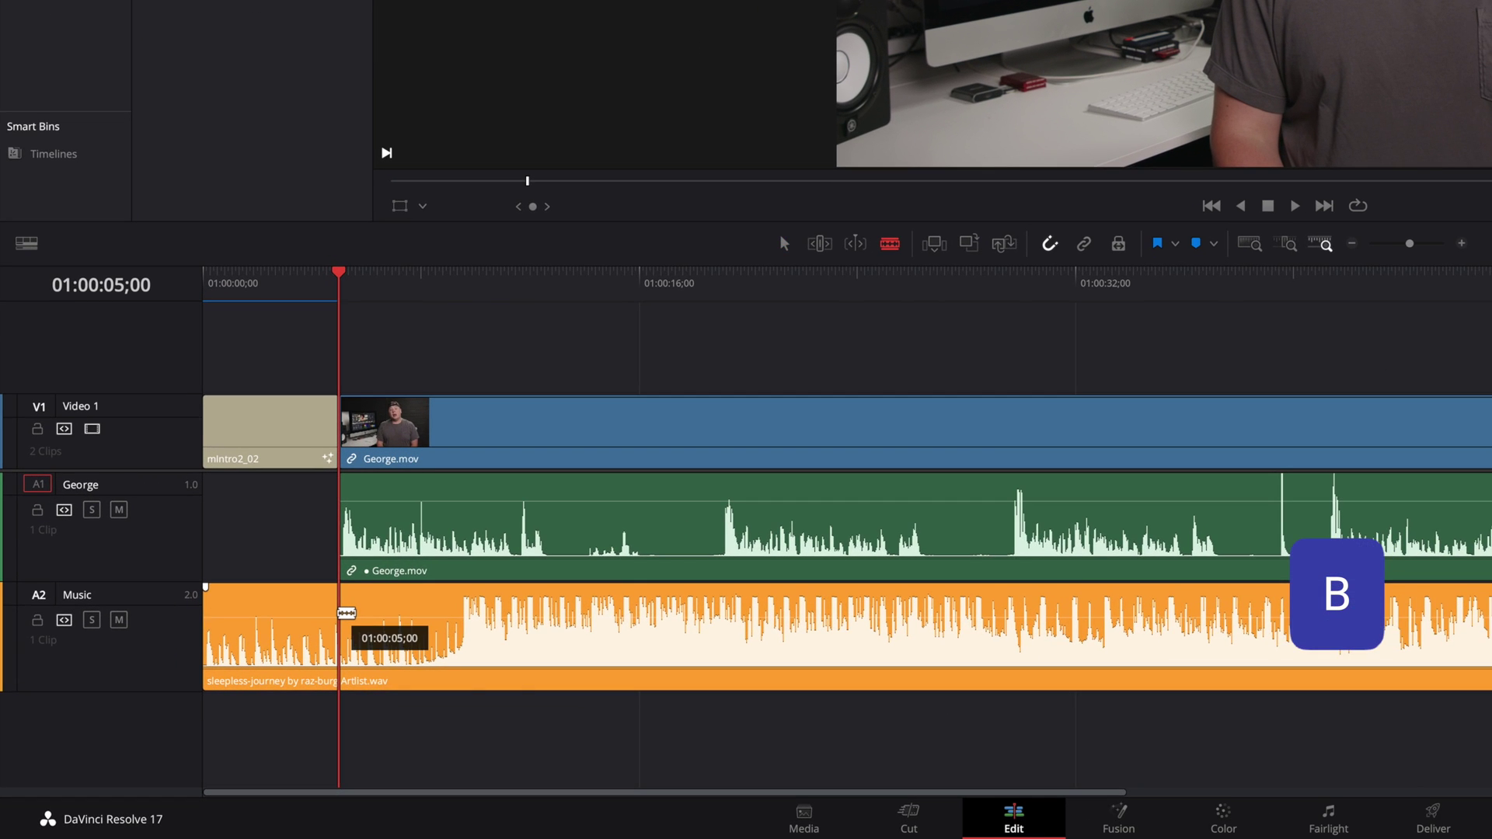
pyautogui.click(342, 613)
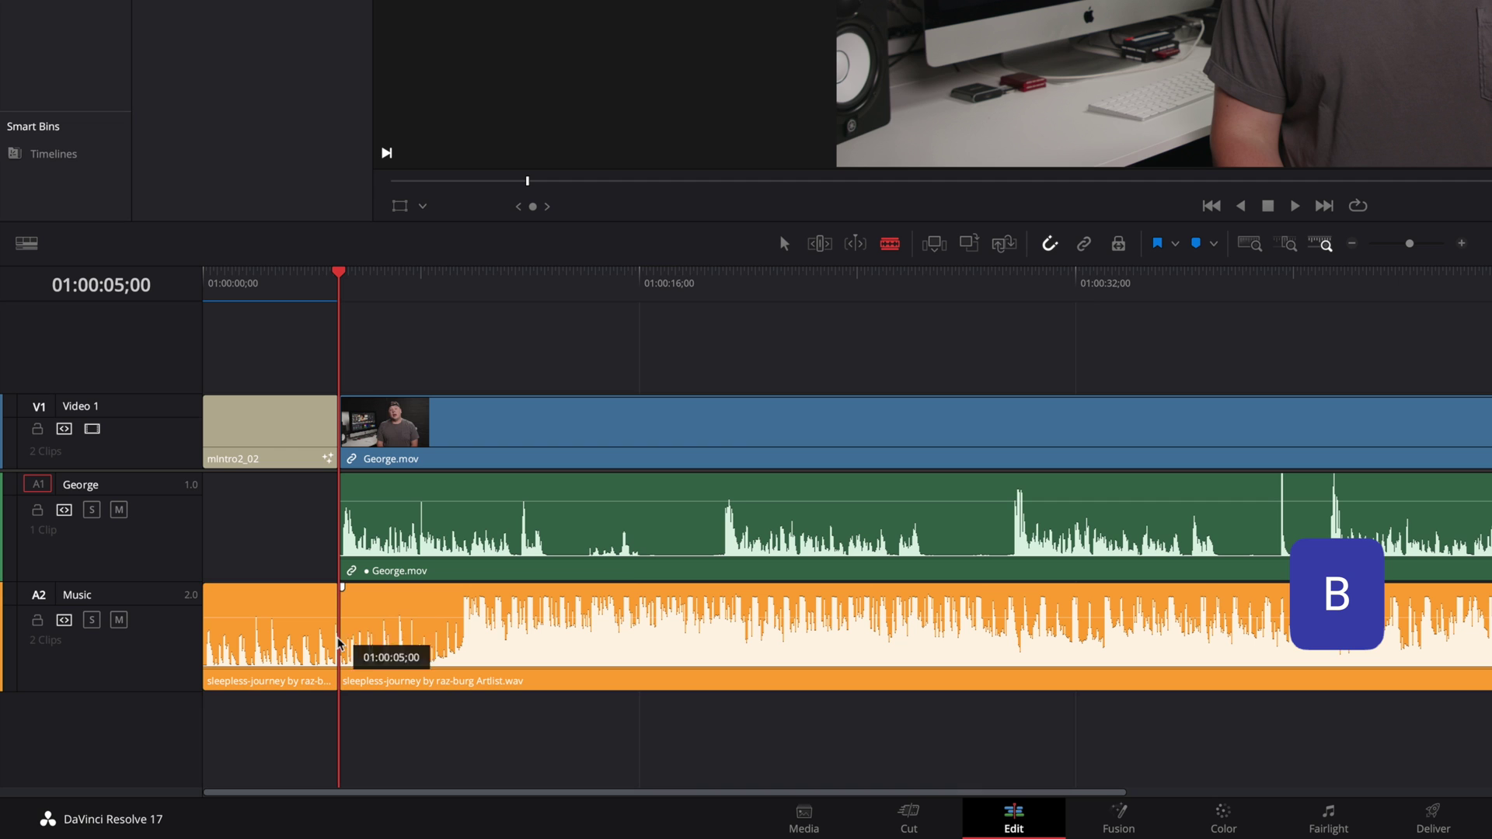
pyautogui.press('a')
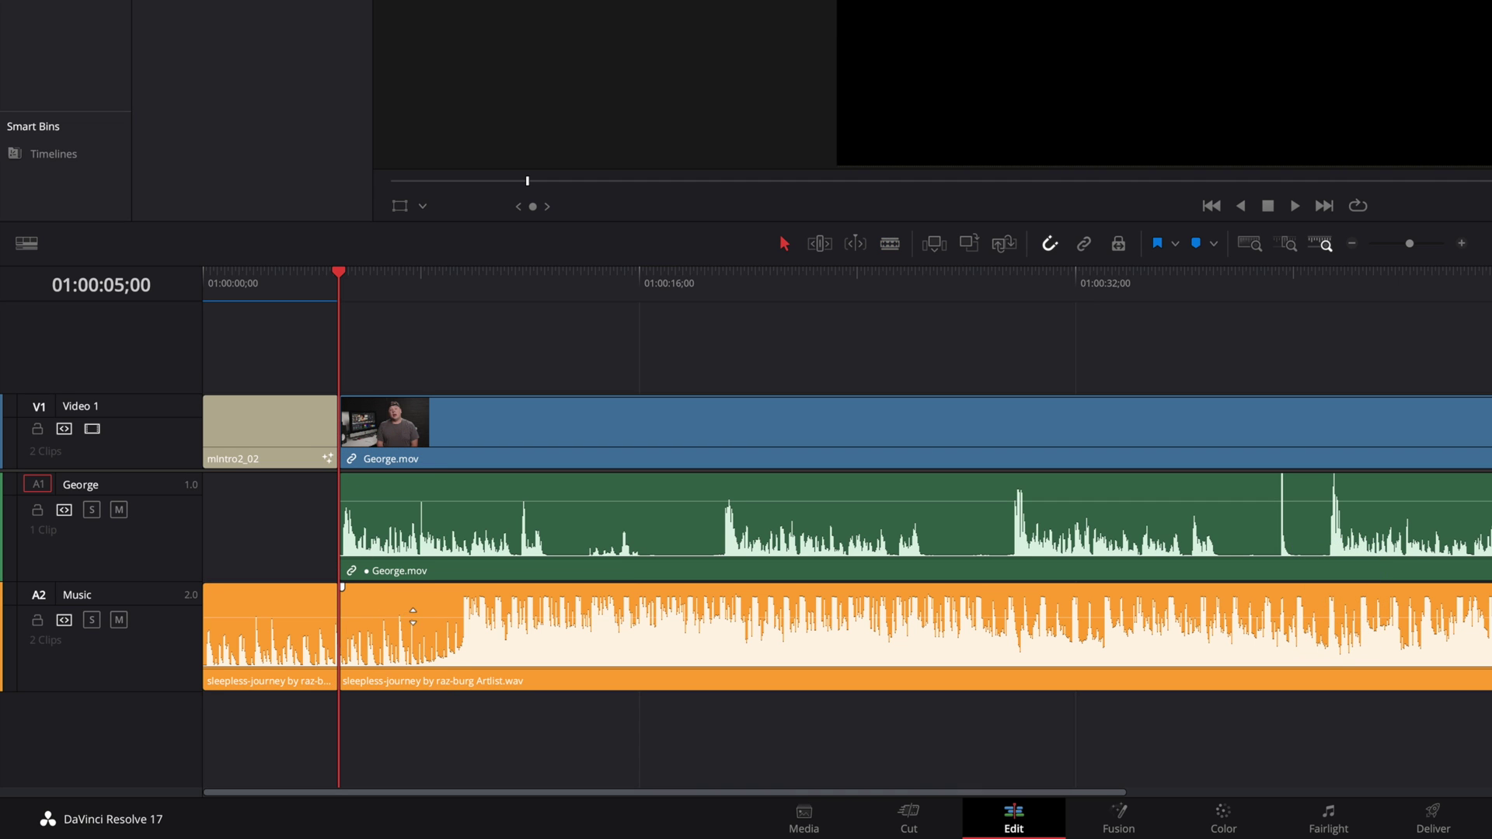
pyautogui.moveTo(413, 617); pyautogui.dragTo(413, 633)
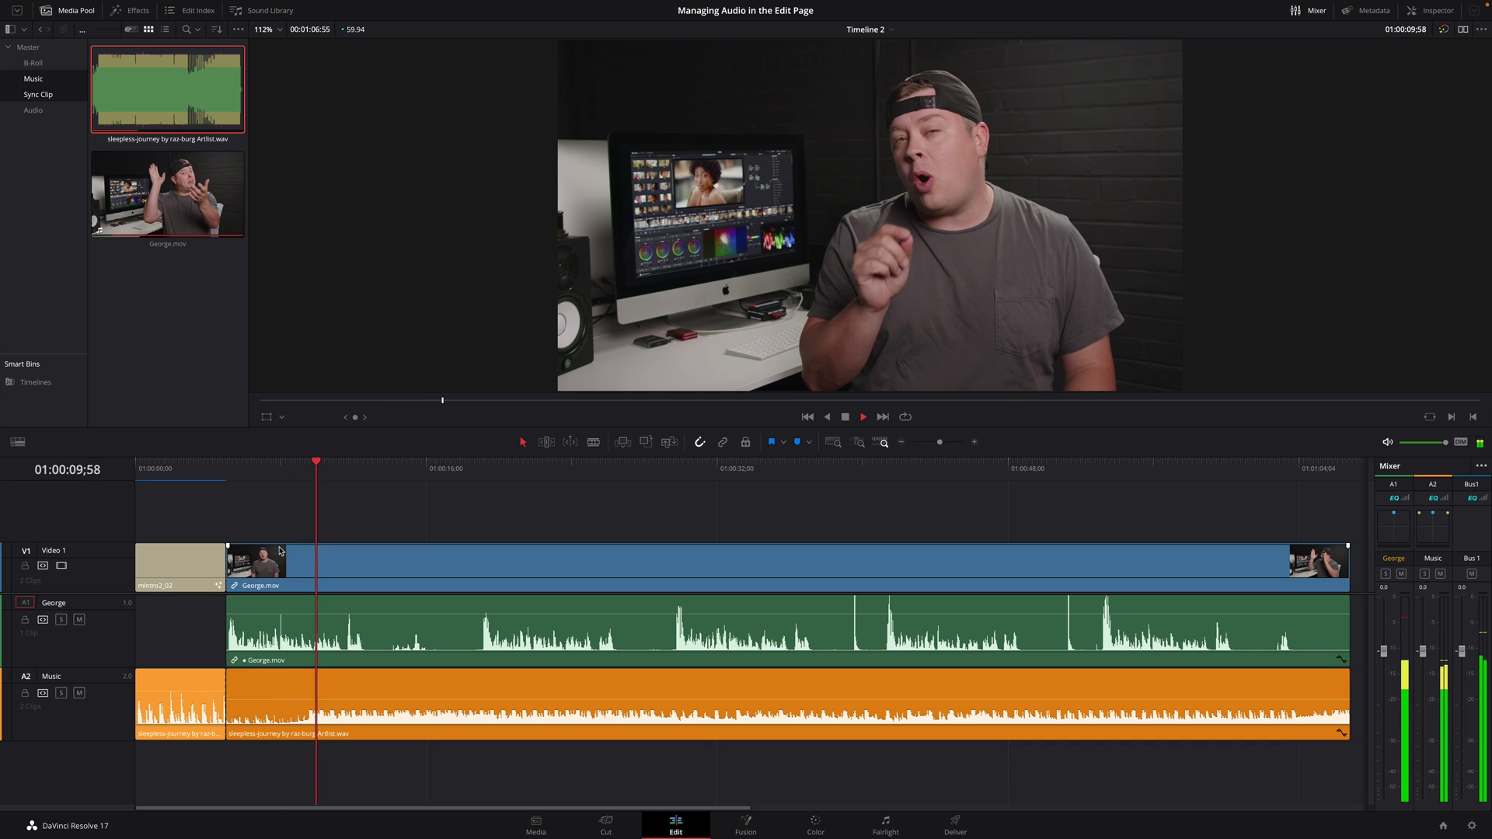
pyautogui.press('space')
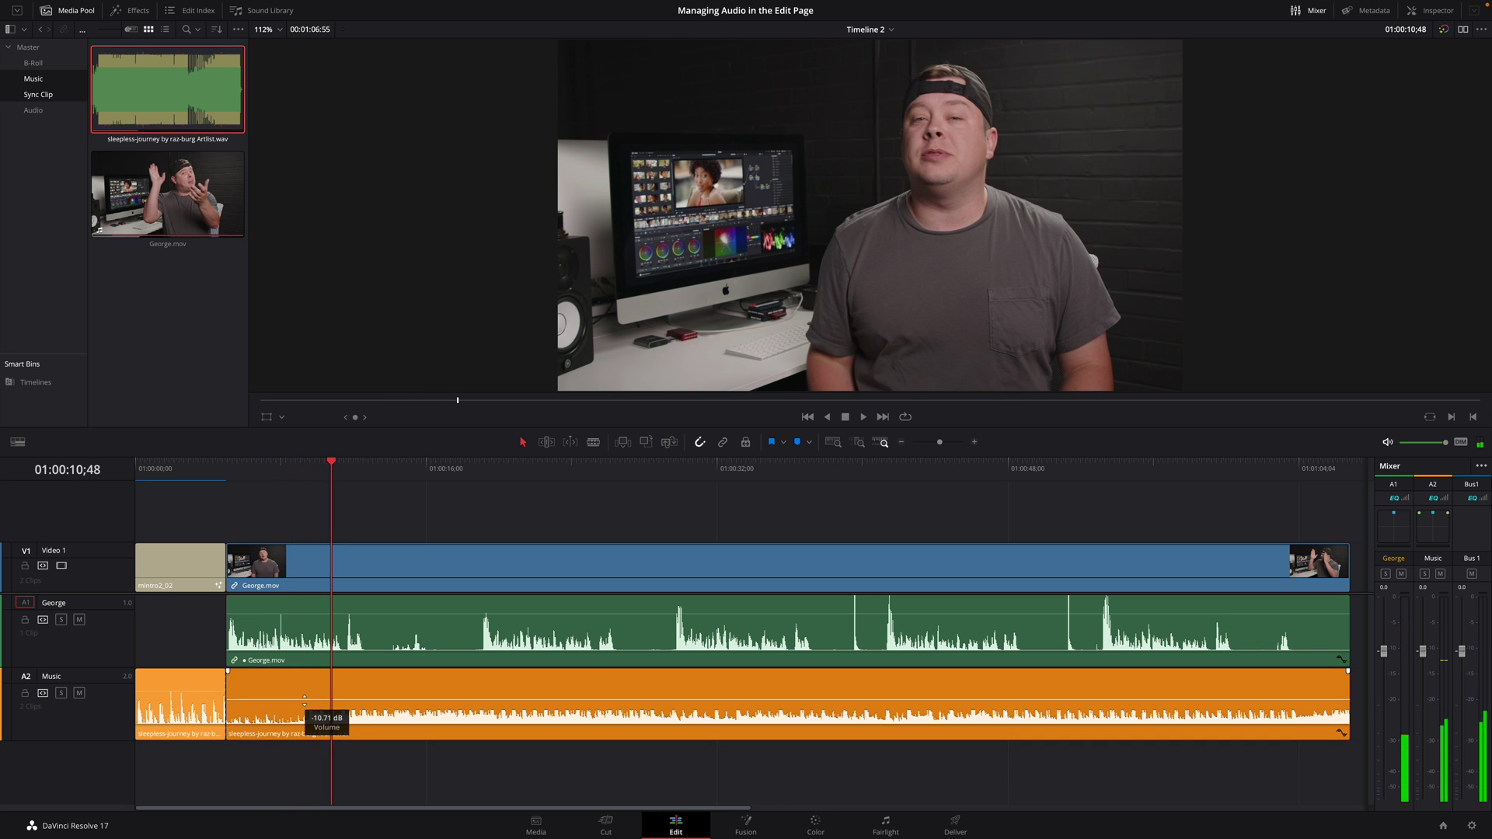
pyautogui.moveTo(303, 700); pyautogui.dragTo(288, 715)
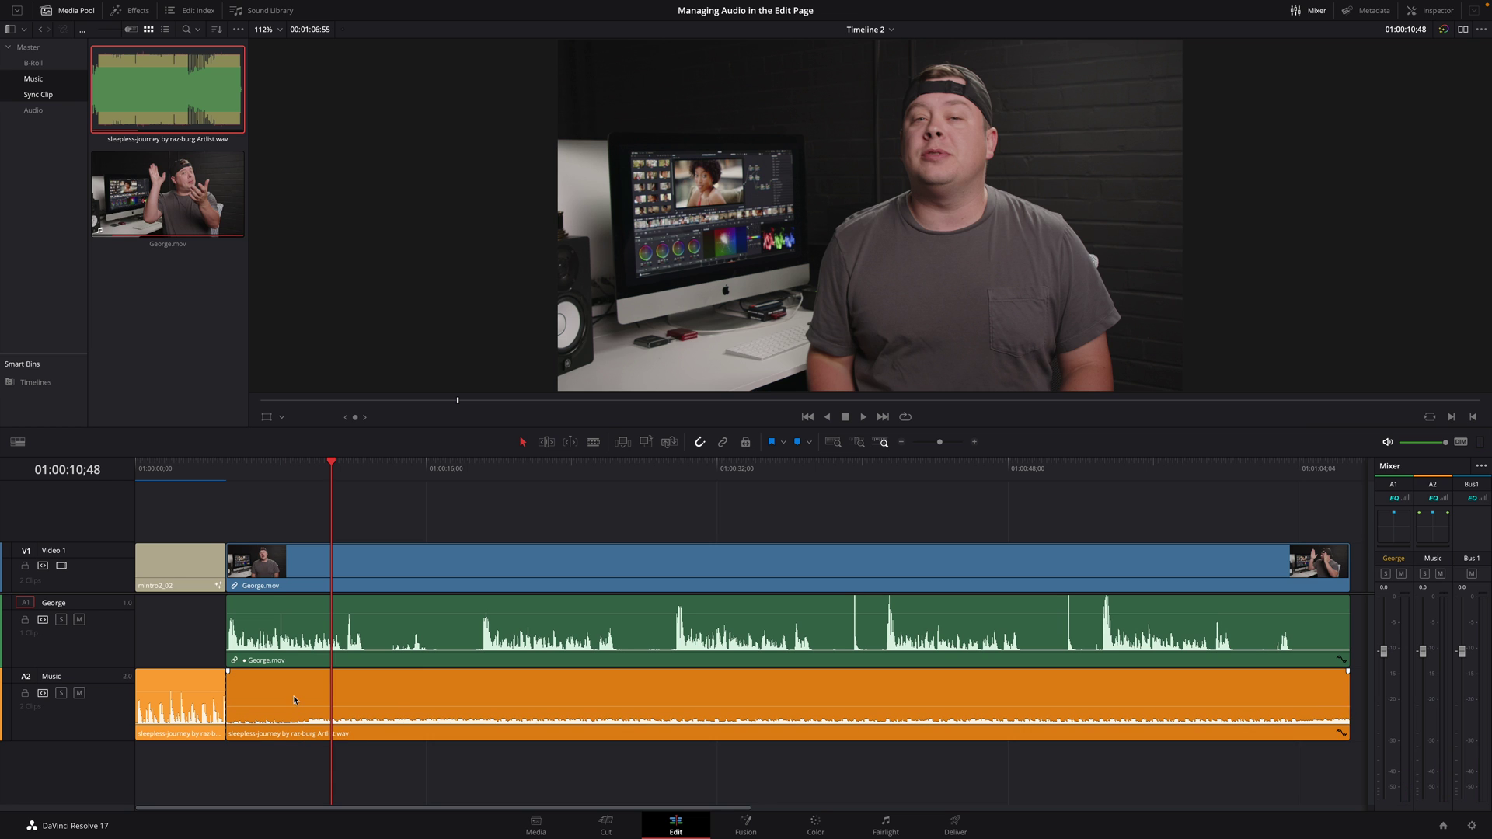
pyautogui.click(1430, 12)
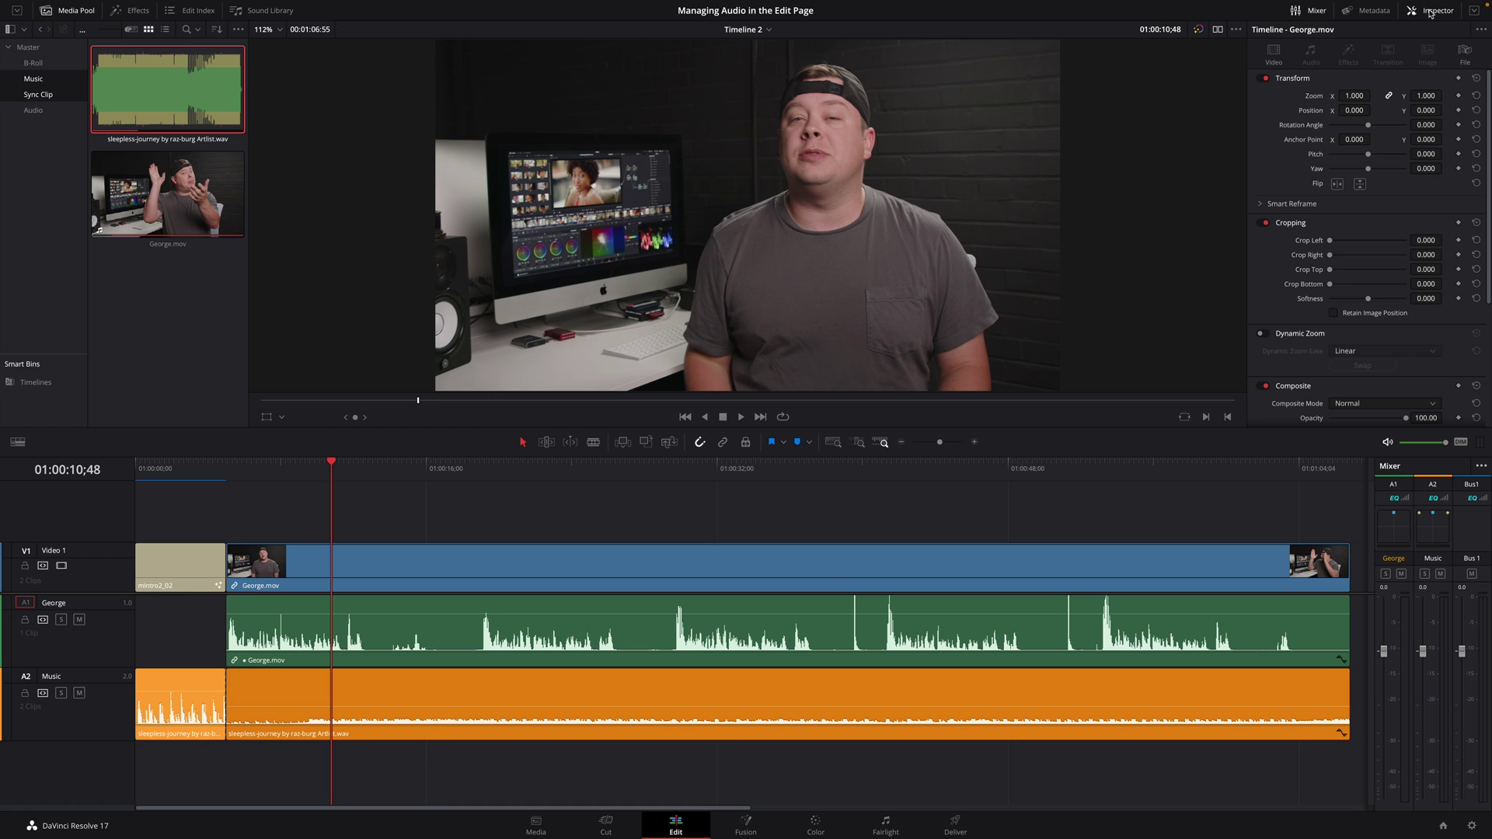
pyautogui.click(388, 695)
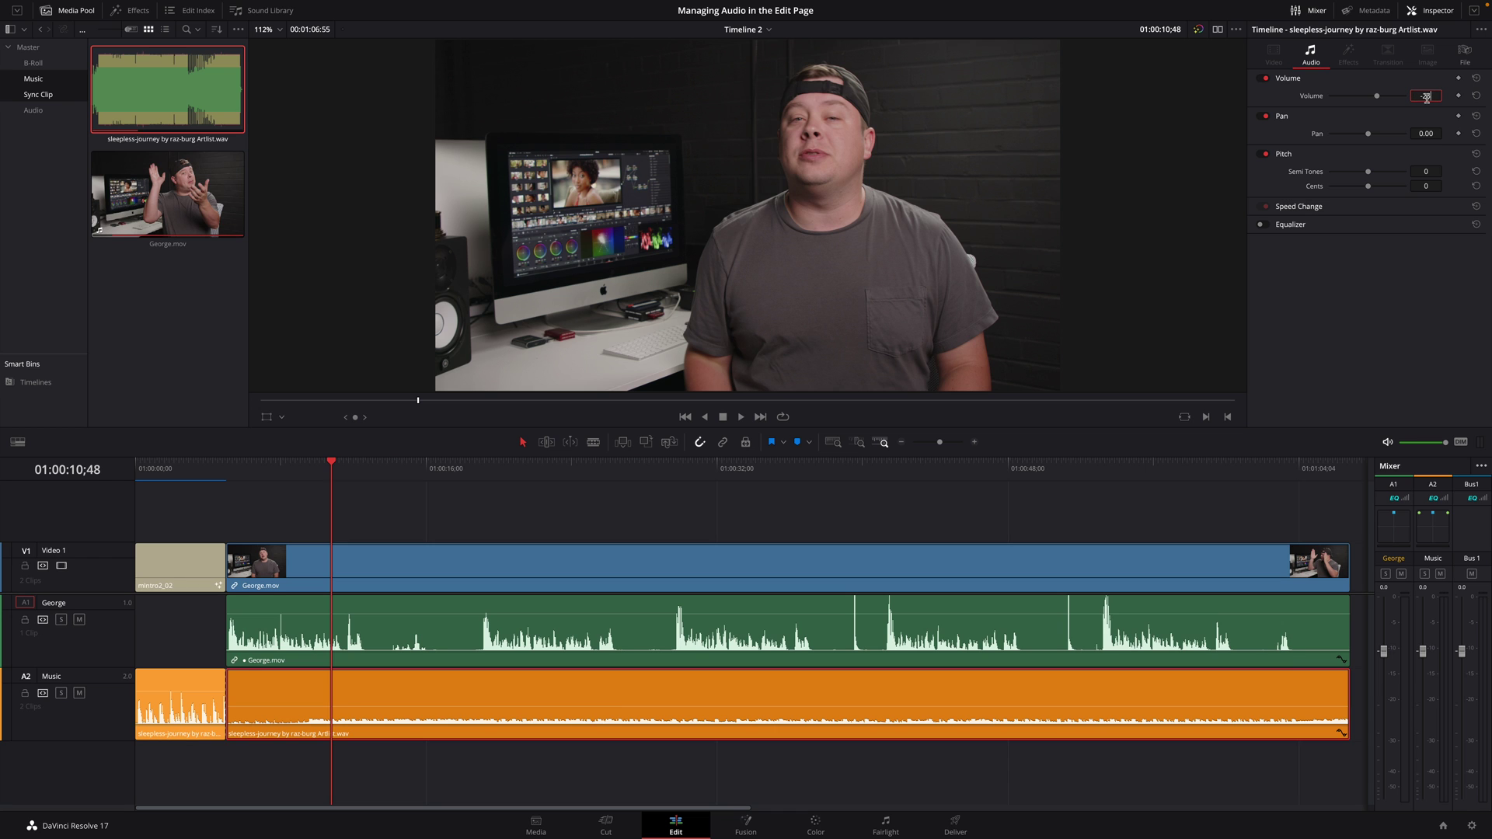
pyautogui.write('5')
pyautogui.press('Return')
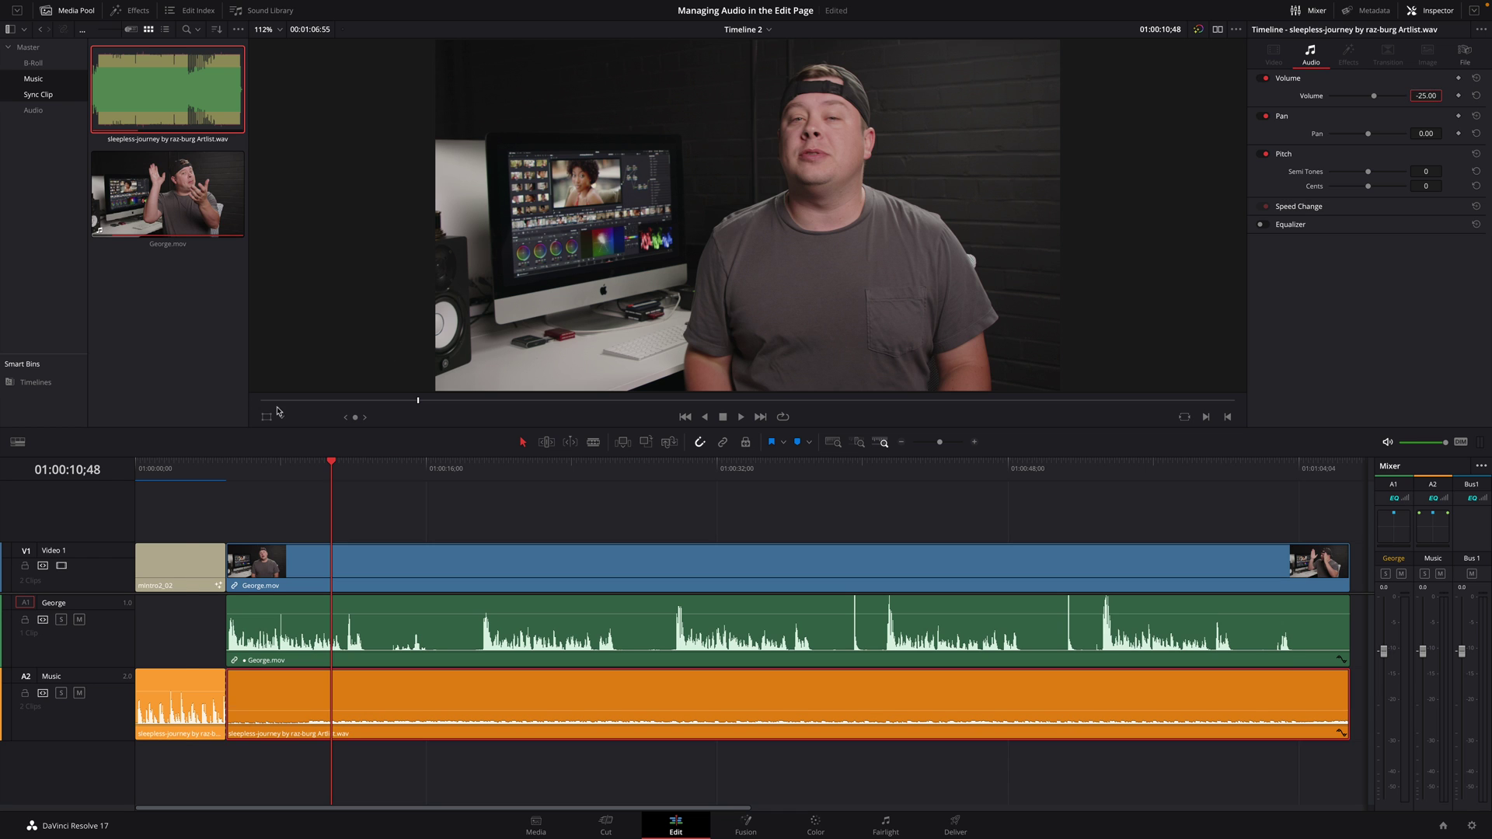
pyautogui.click(183, 469)
pyautogui.click(143, 468)
pyautogui.press('space')
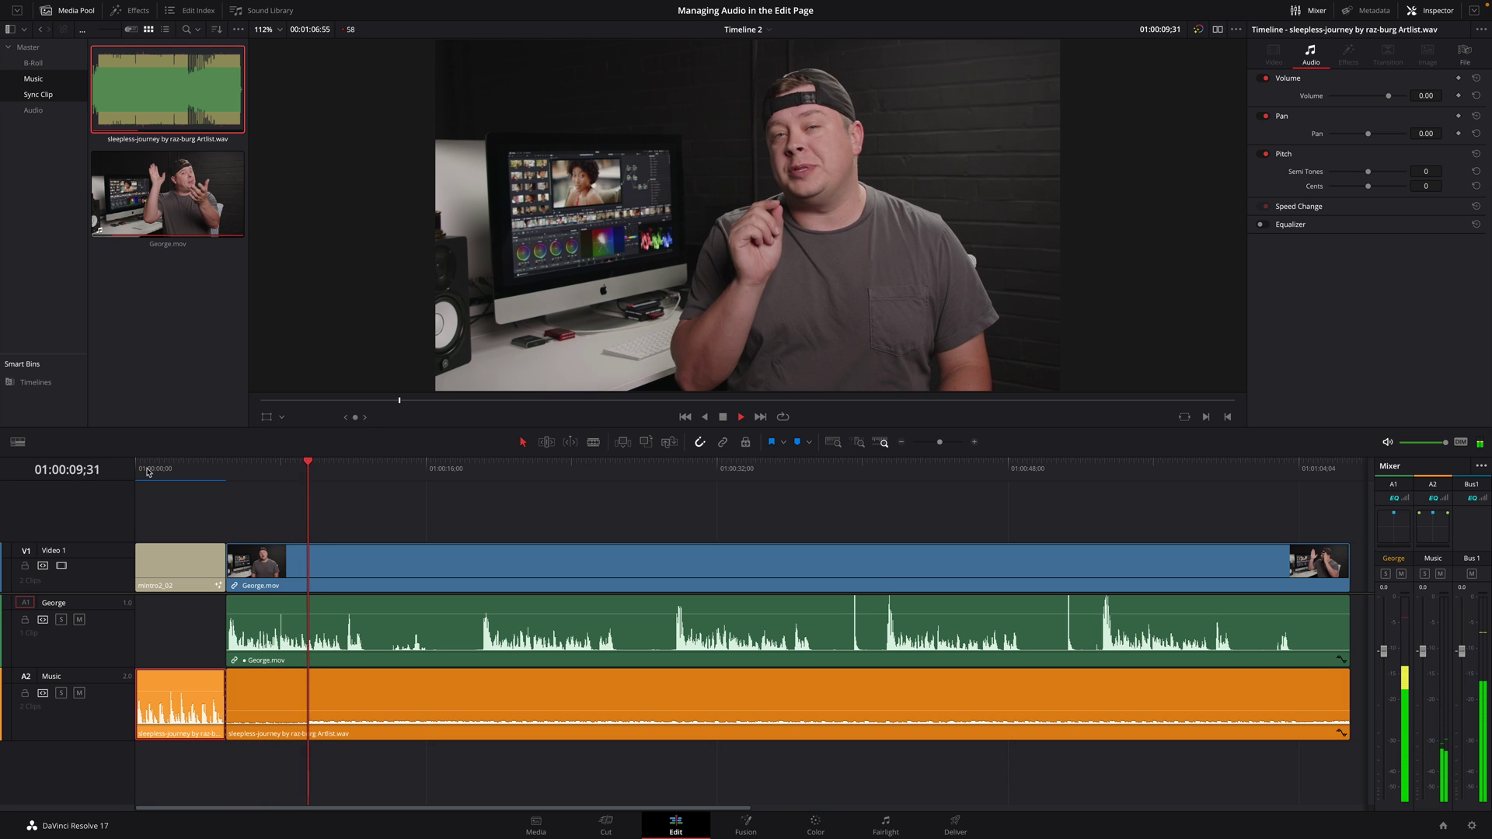
pyautogui.press('space')
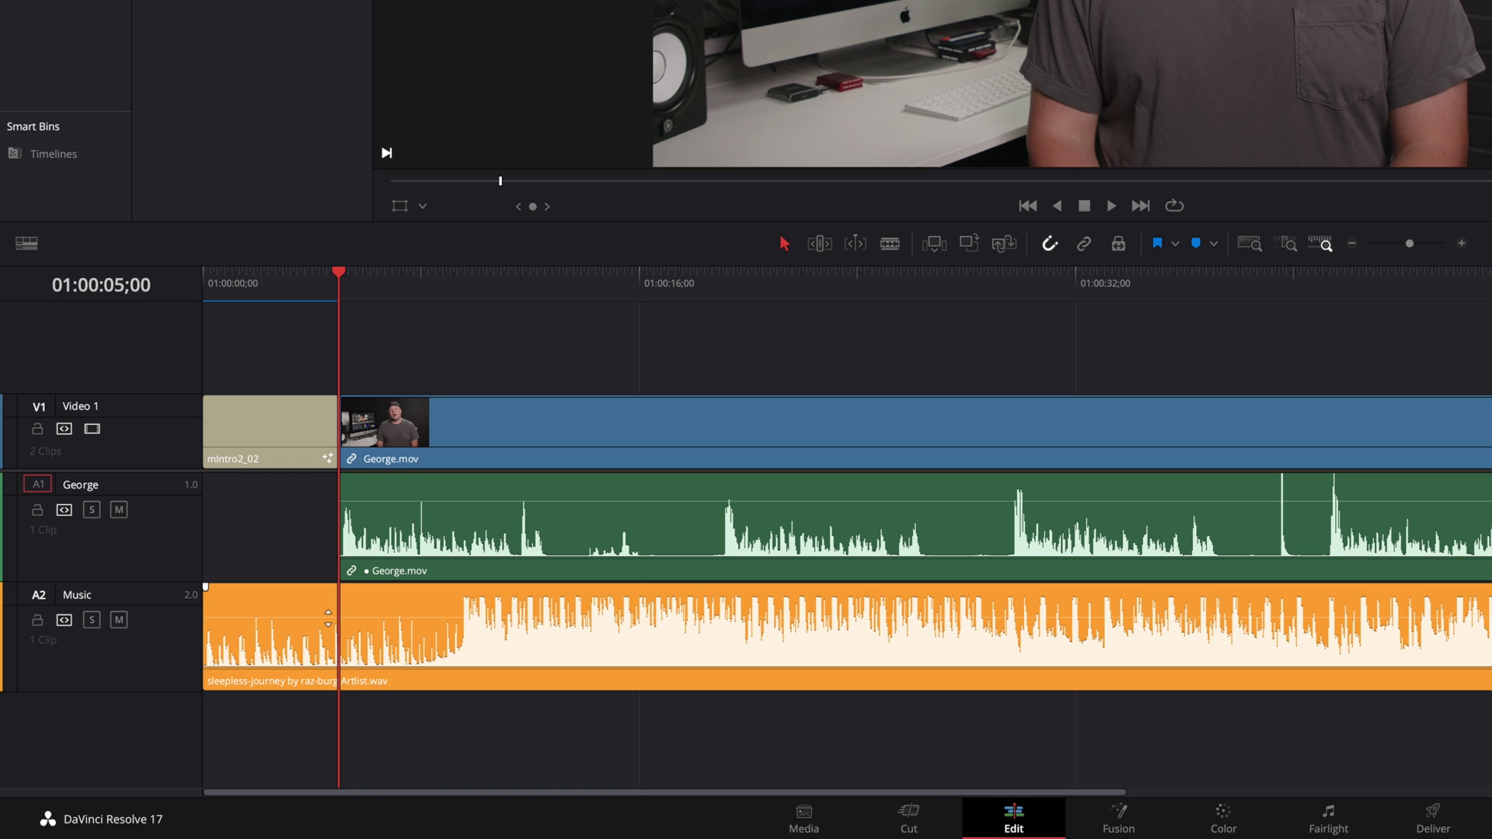
# Add two volume keyframes on the Music clip and dip the level to about -22.96 dB
pyautogui.press('alt')
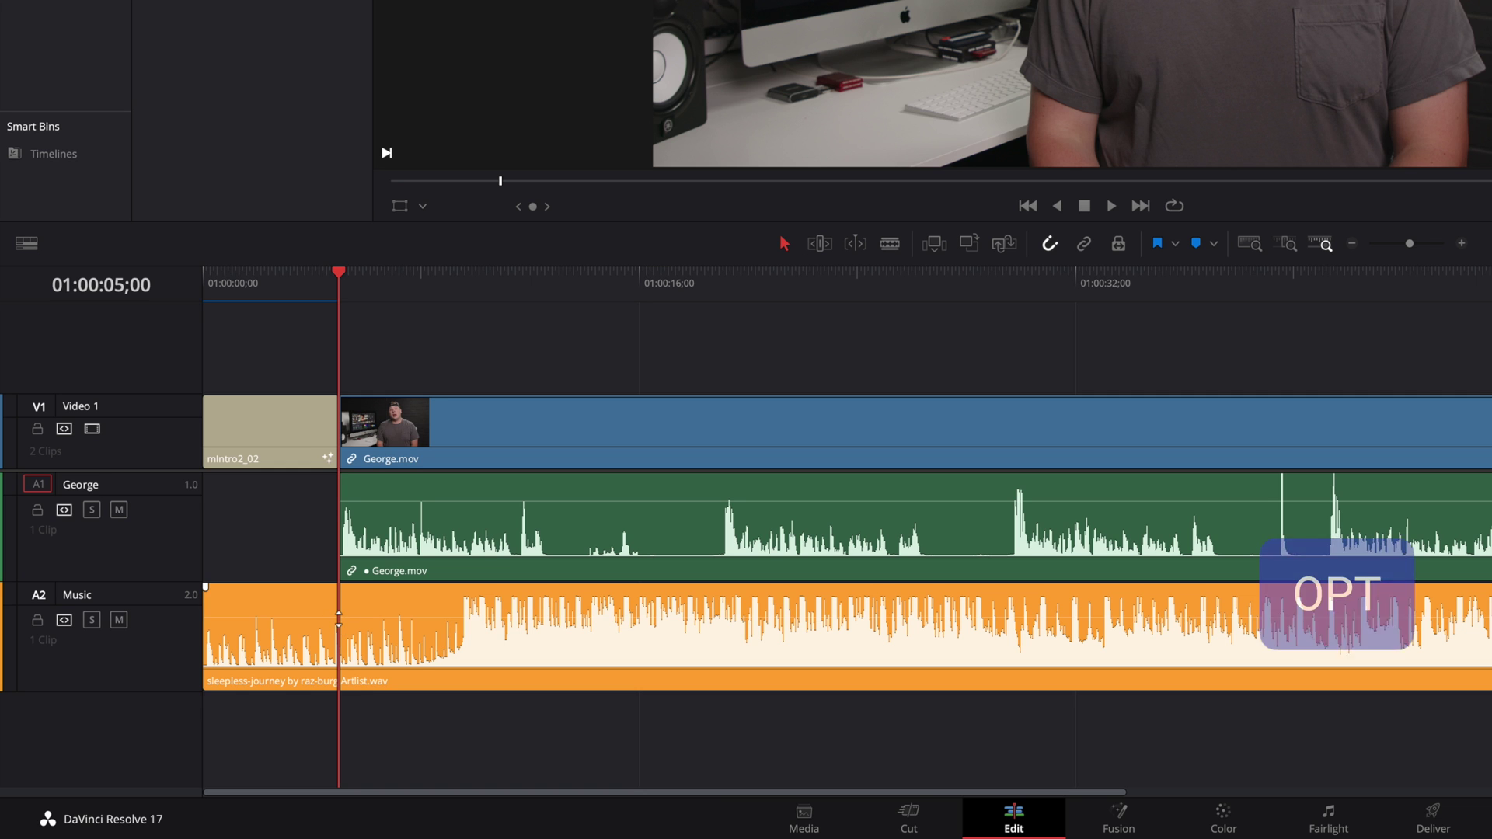
pyautogui.keyDown('alt'); pyautogui.click(338, 616); pyautogui.keyUp('alt')
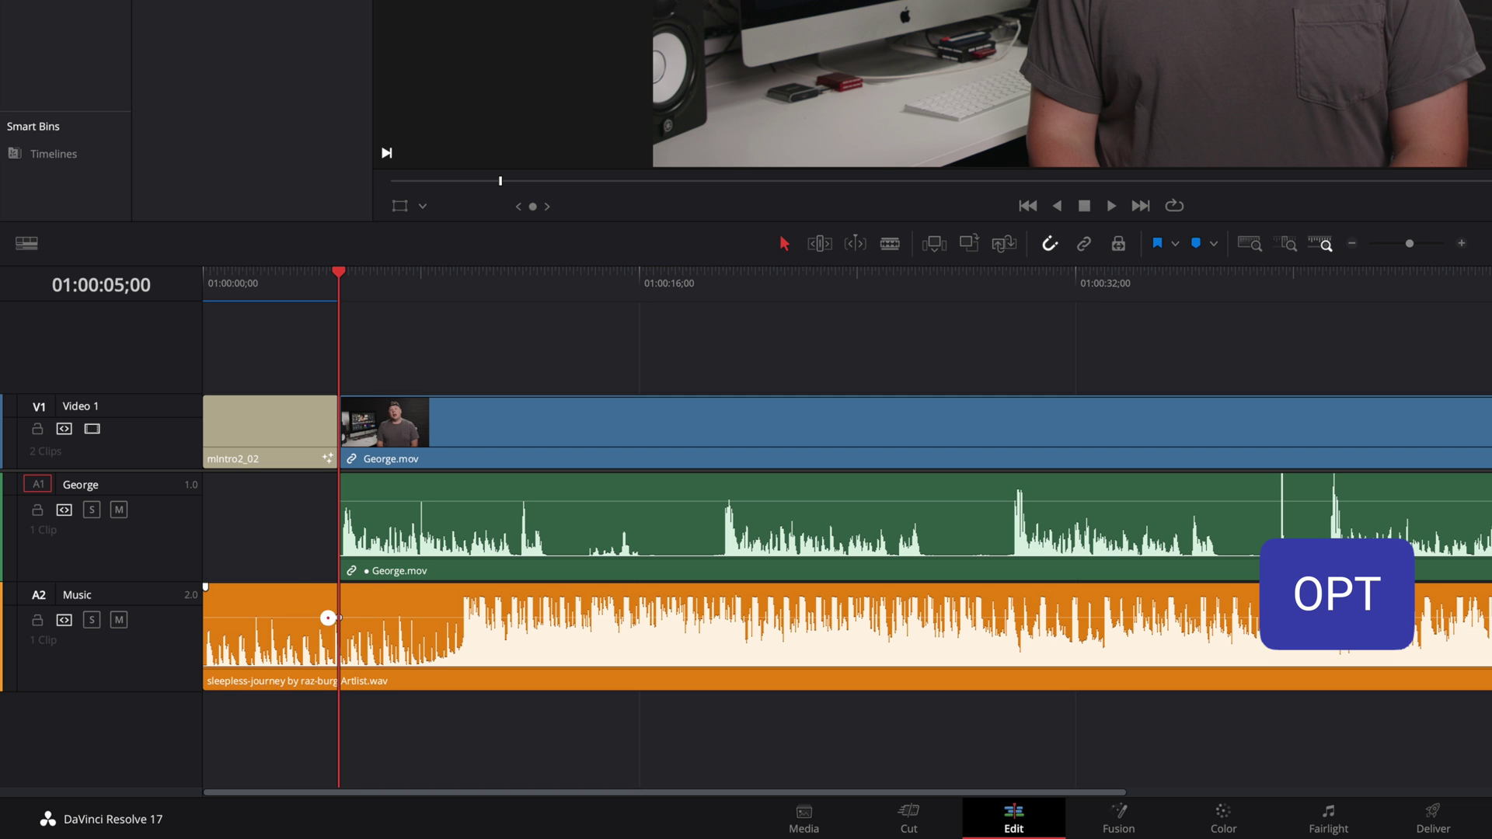
pyautogui.keyDown('alt'); pyautogui.click(328, 618); pyautogui.keyUp('alt')
pyautogui.moveTo(340, 619); pyautogui.dragTo(346, 643)
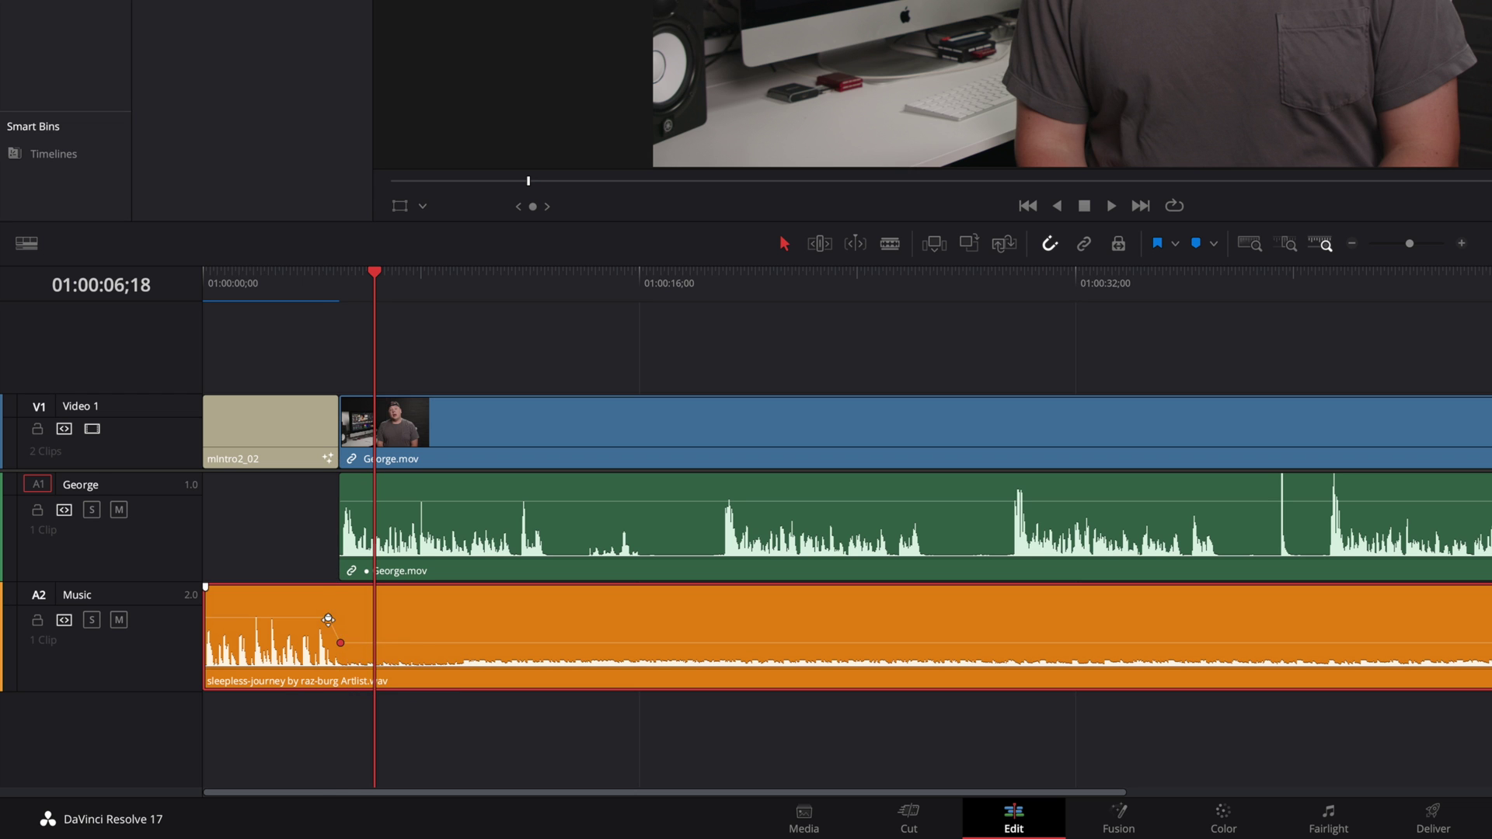
pyautogui.click(316, 278)
pyautogui.press('space')
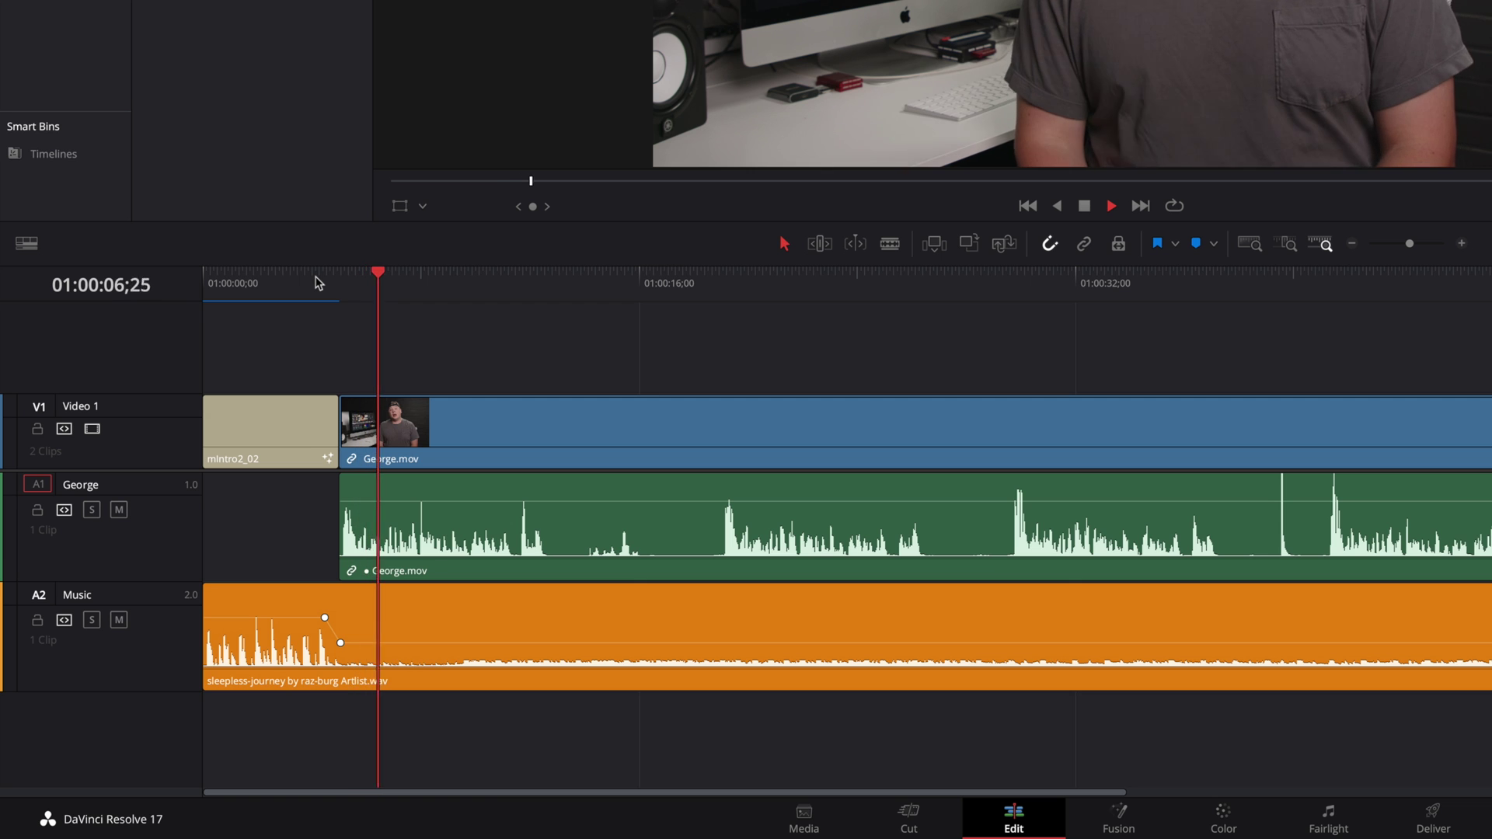
pyautogui.click(325, 619)
# Set Ease Out on the first keyframe and Ease In on the second, then return to 01:00:03;20
pyautogui.rightClick(325, 618)
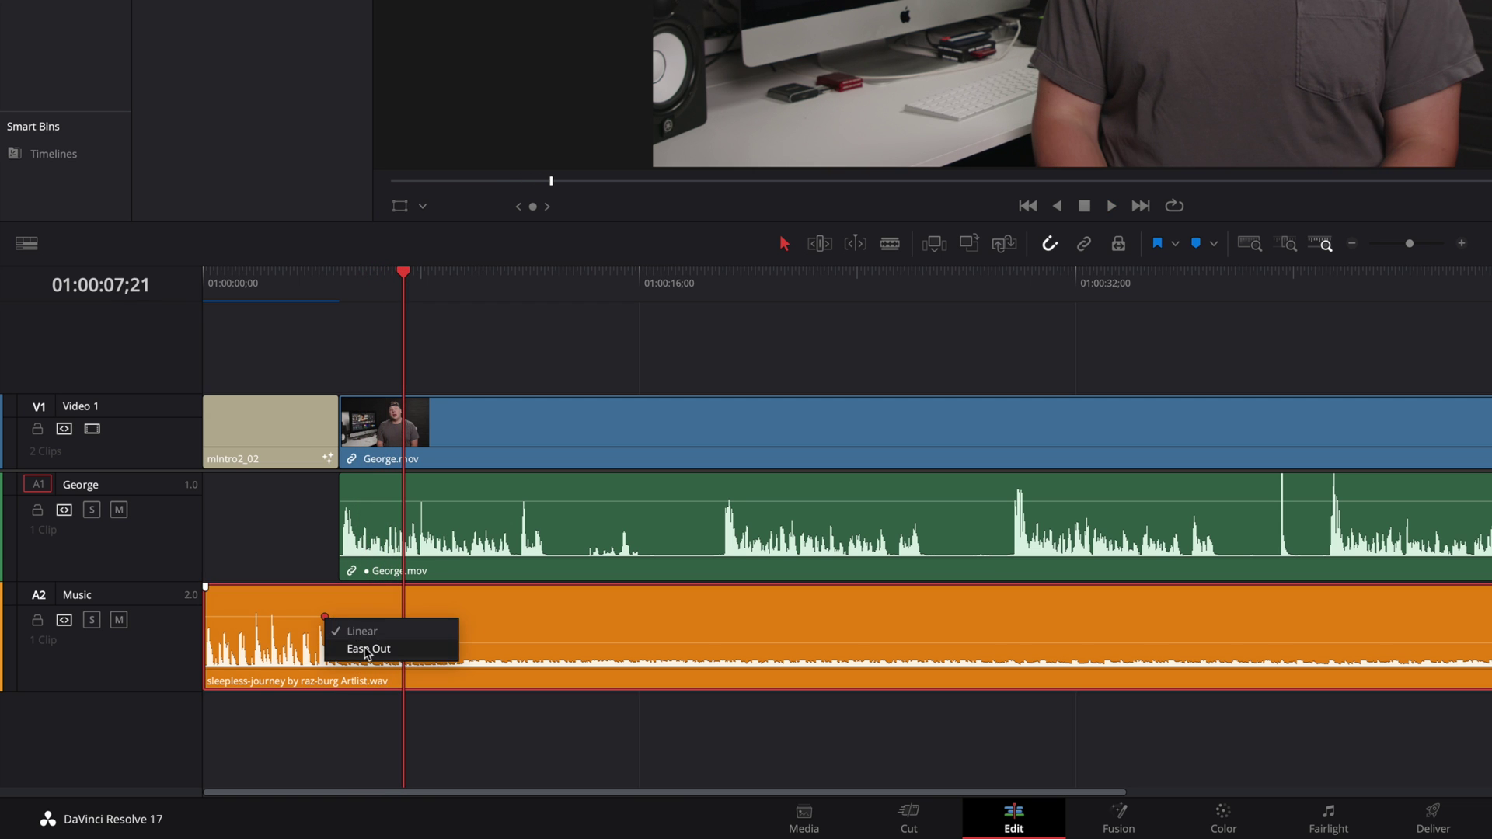
pyautogui.click(367, 649)
pyautogui.rightClick(341, 644)
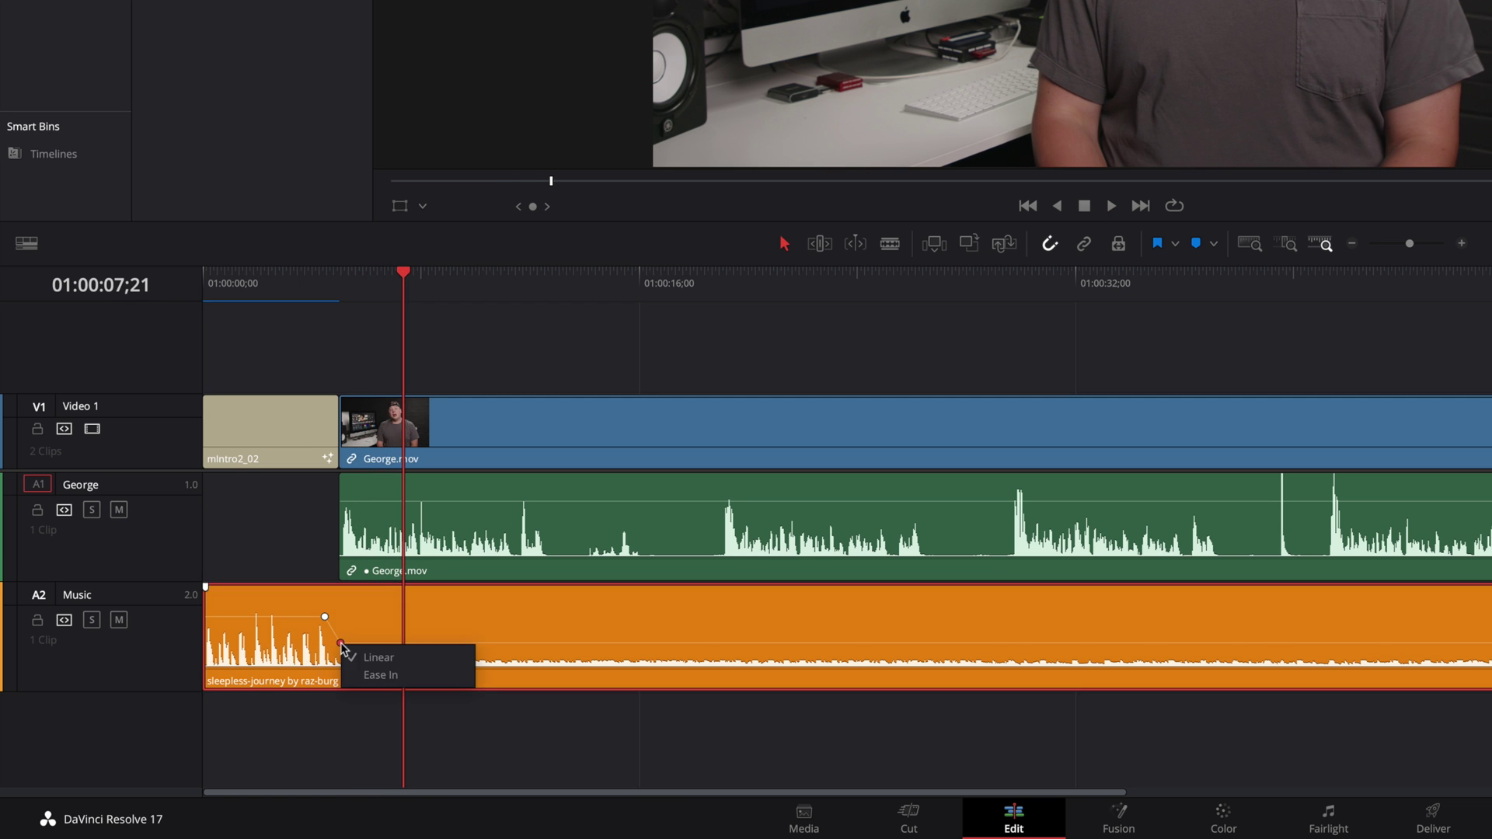
pyautogui.click(360, 676)
pyautogui.moveTo(340, 644); pyautogui.dragTo(372, 644)
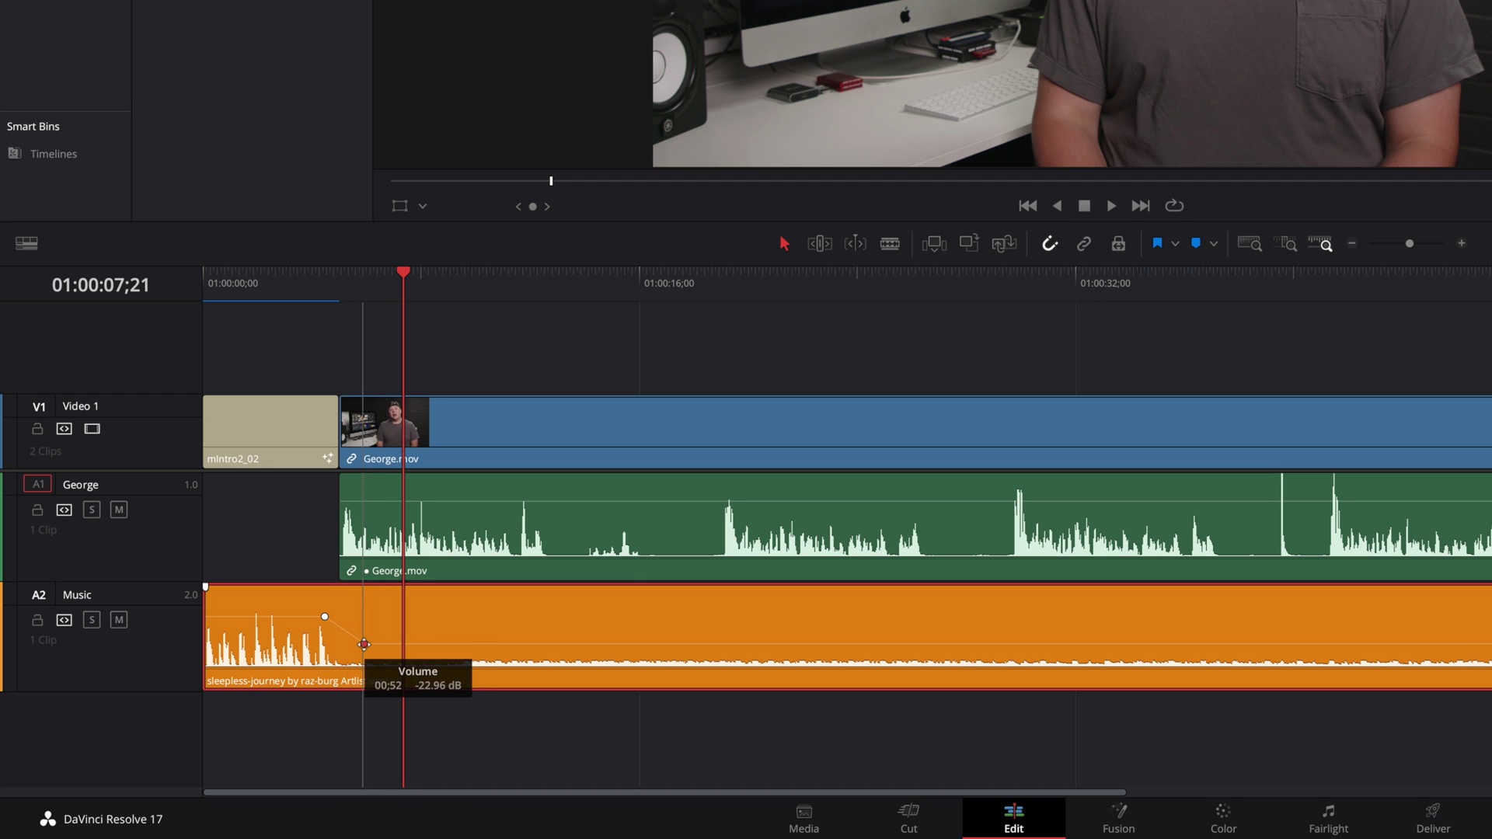
pyautogui.hotkey('ctrl', 'z')
pyautogui.moveTo(323, 289); pyautogui.dragTo(293, 289)
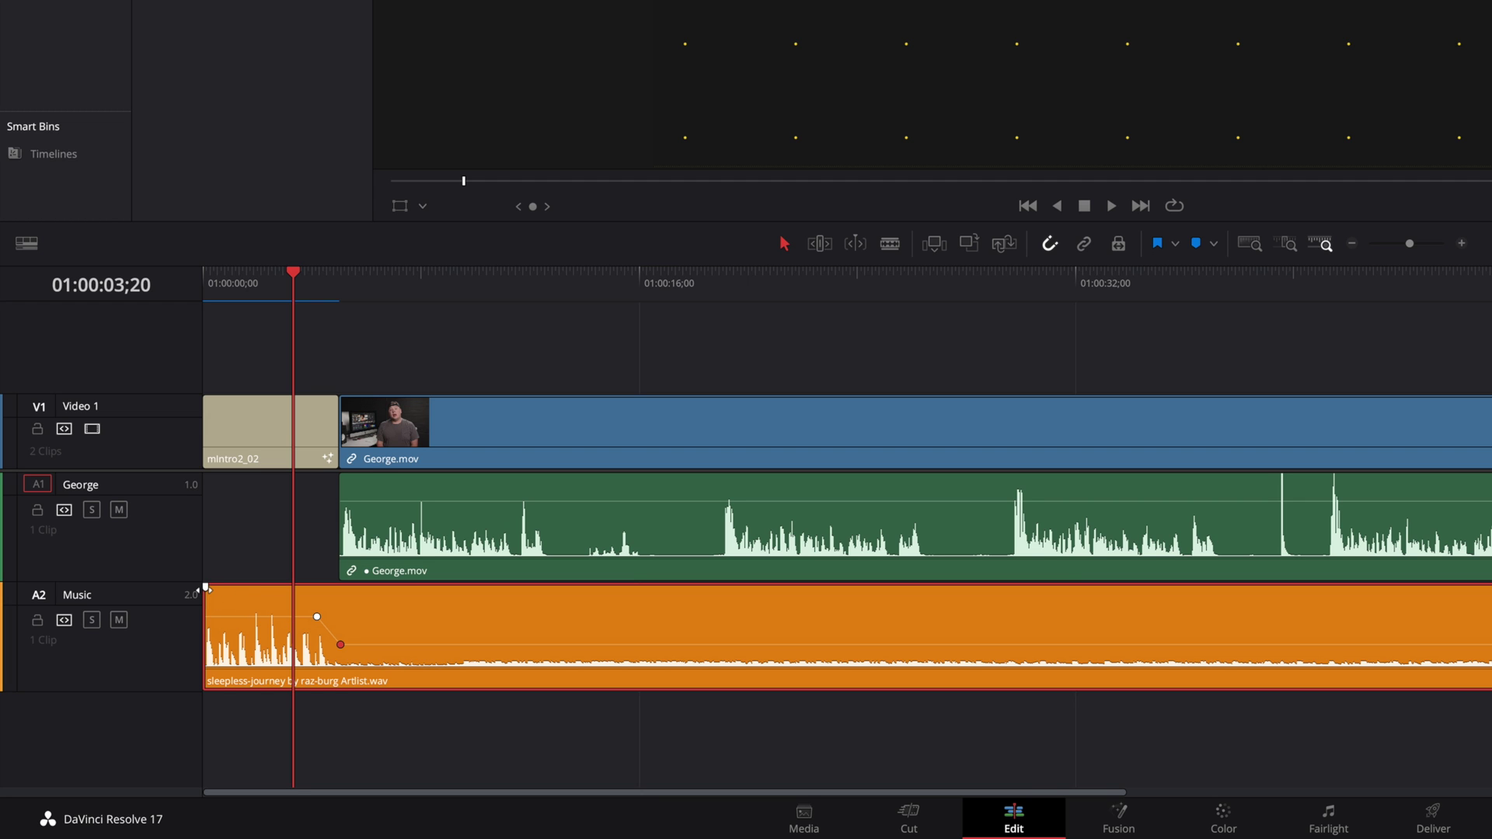
# Give the Music clip a fade-in of about 01;19 and play the opening to check it
pyautogui.moveTo(205, 588); pyautogui.dragTo(242, 587)
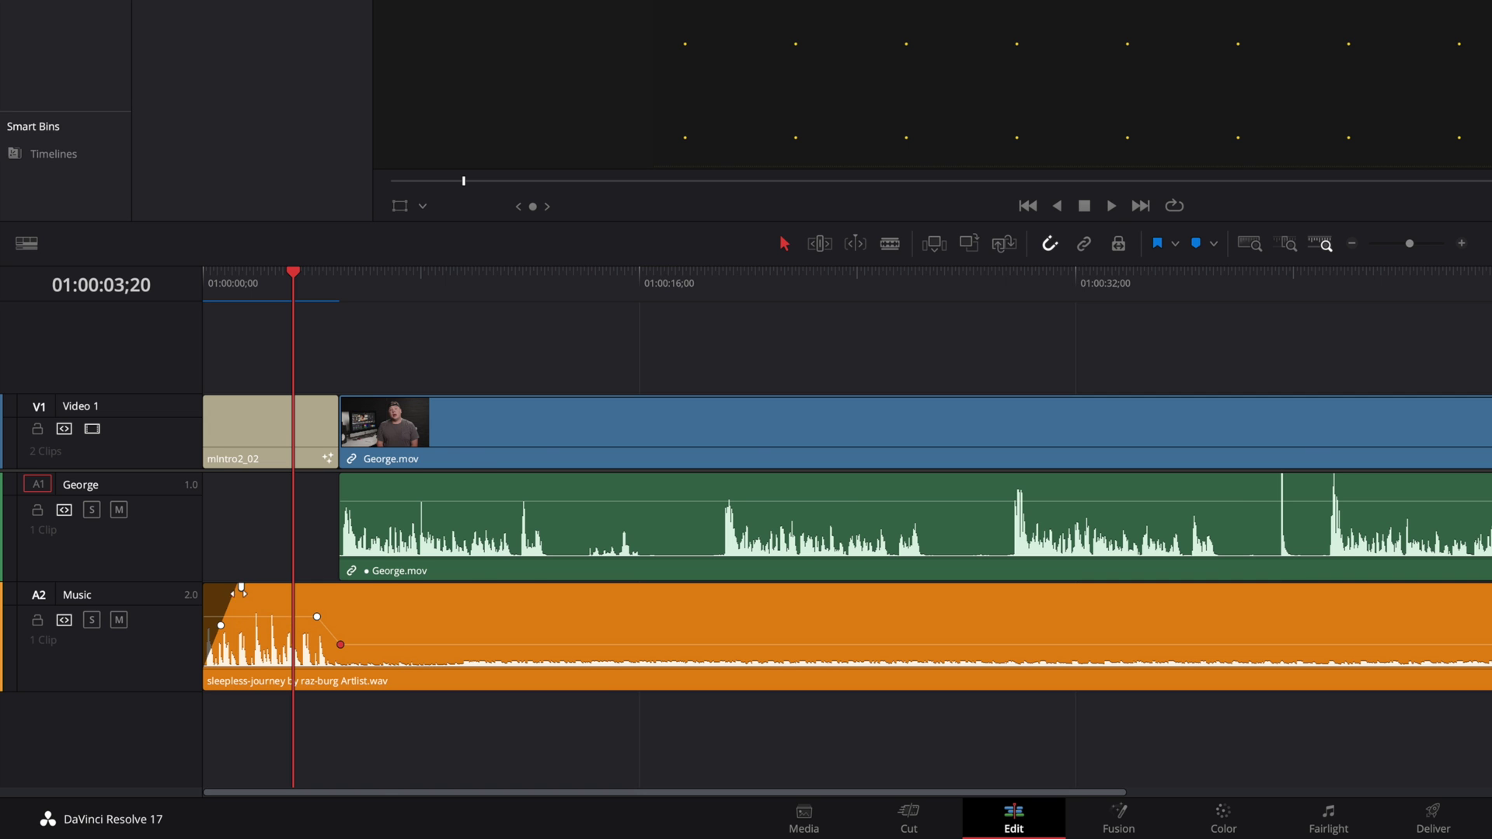
pyautogui.scroll(5, 228, 630)
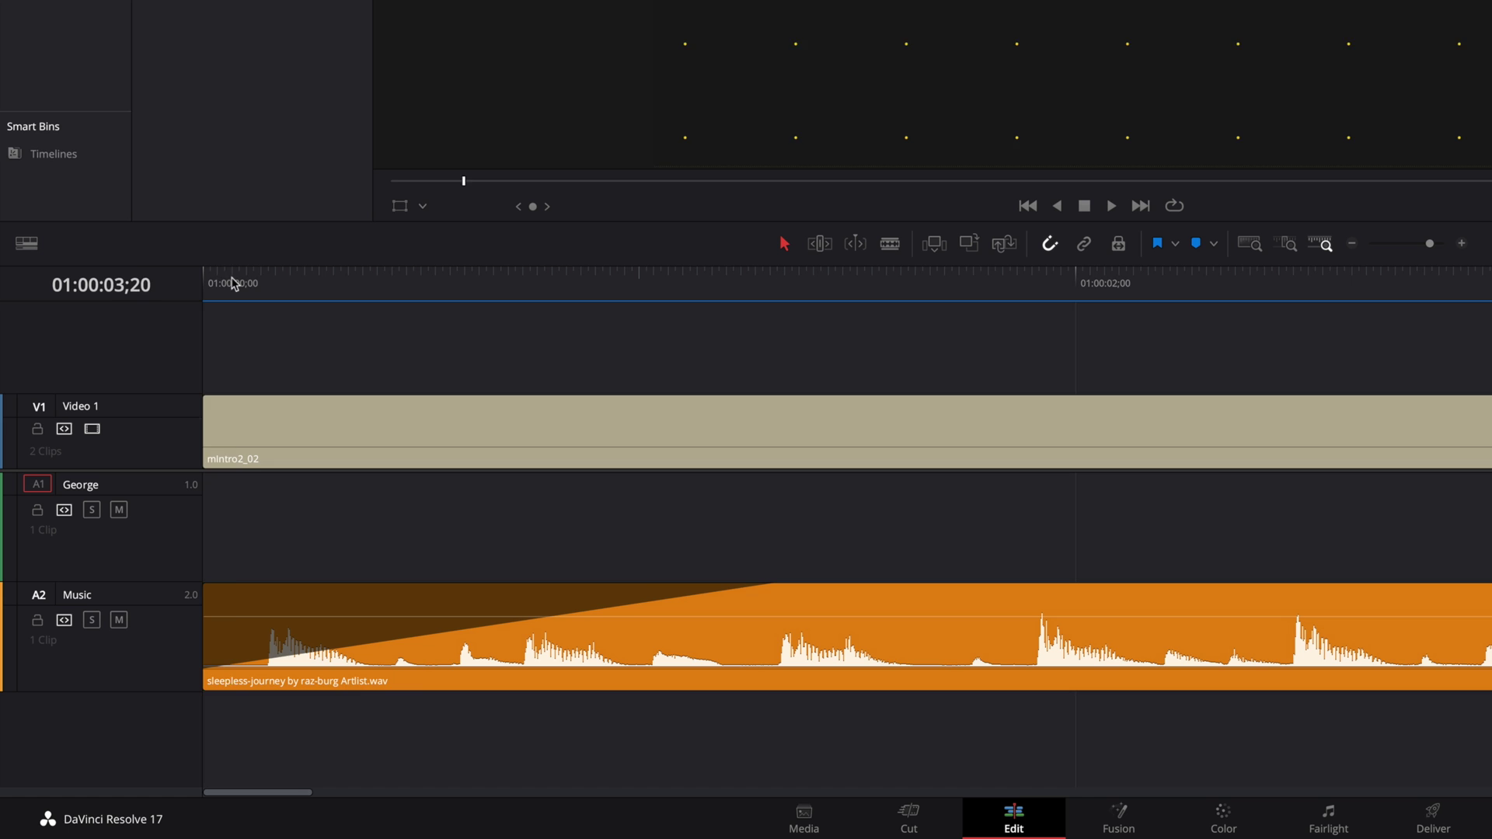
pyautogui.press('Home')
pyautogui.press('space')
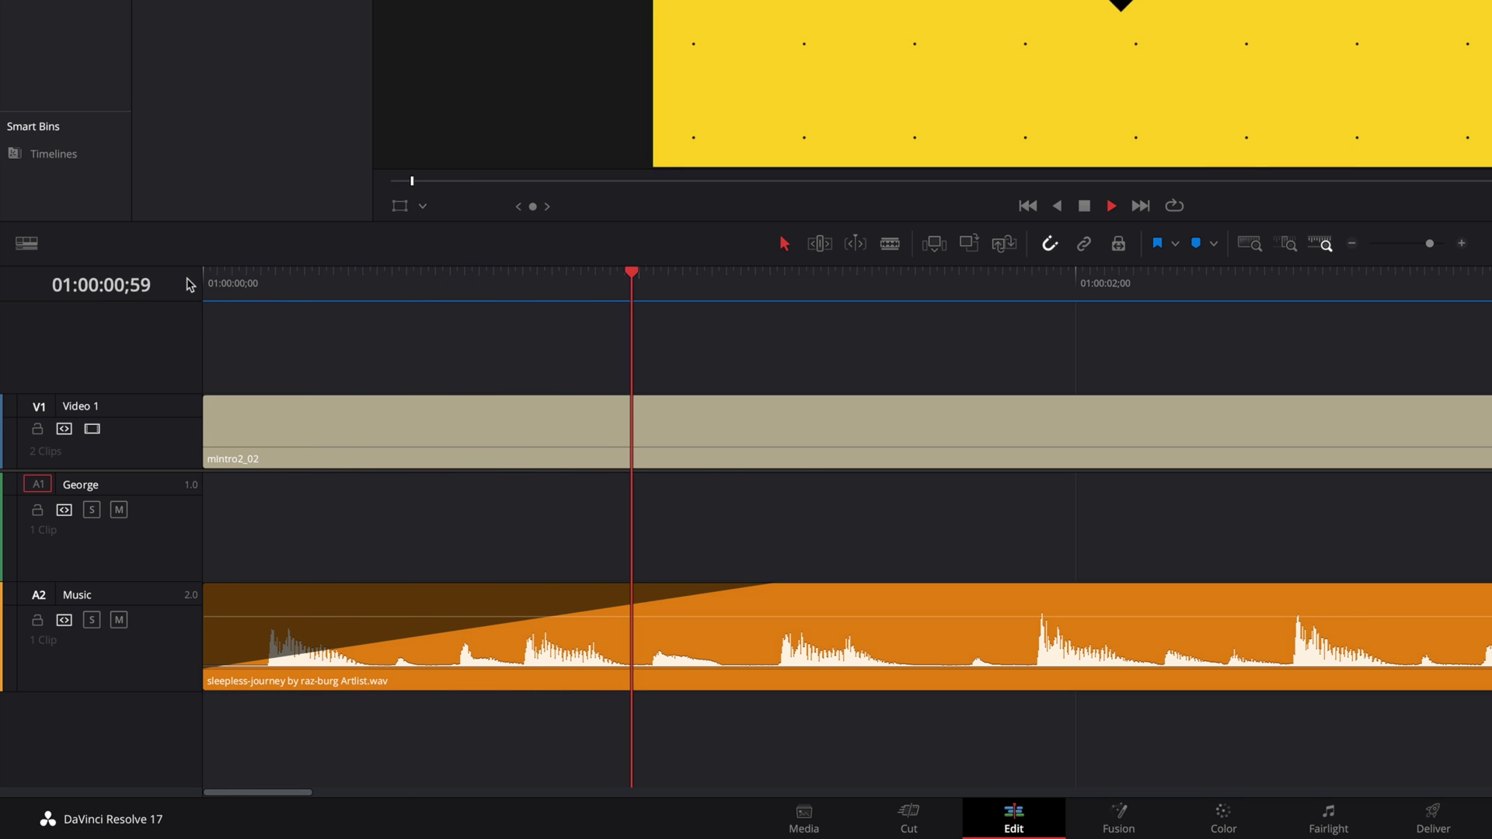
pyautogui.press('space')
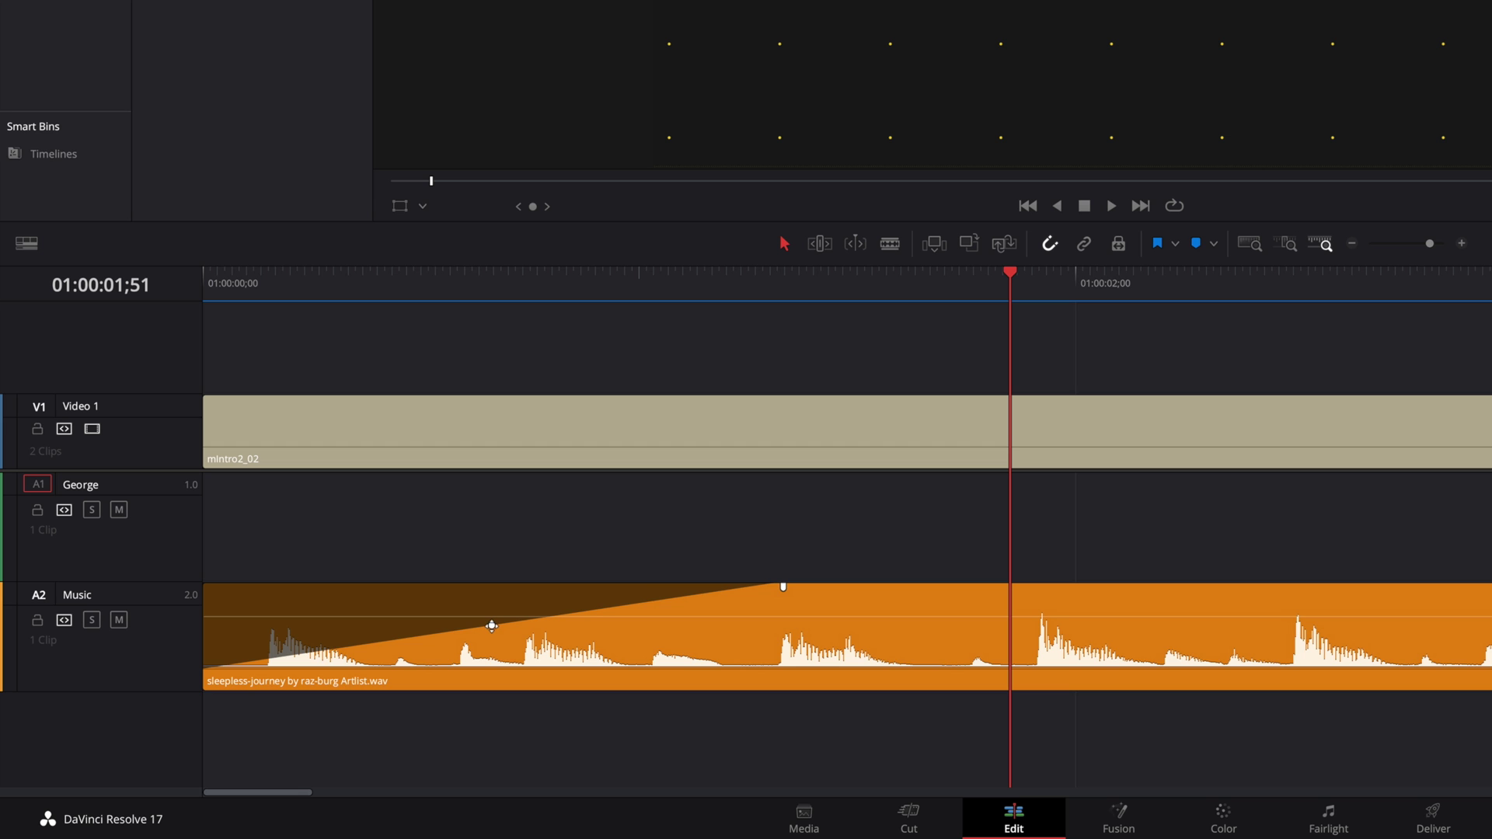
# Try reshaping the fade-in curve, keep it straight, and replay the opening
pyautogui.moveTo(492, 626)
pyautogui.mouseDown()
pyautogui.moveTo(490, 644)
pyautogui.moveTo(466, 595)
pyautogui.moveTo(420, 583)
pyautogui.moveTo(456, 580)
pyautogui.moveTo(533, 631)
pyautogui.moveTo(512, 622)
pyautogui.mouseUp()
pyautogui.press('Home')
pyautogui.press('space')
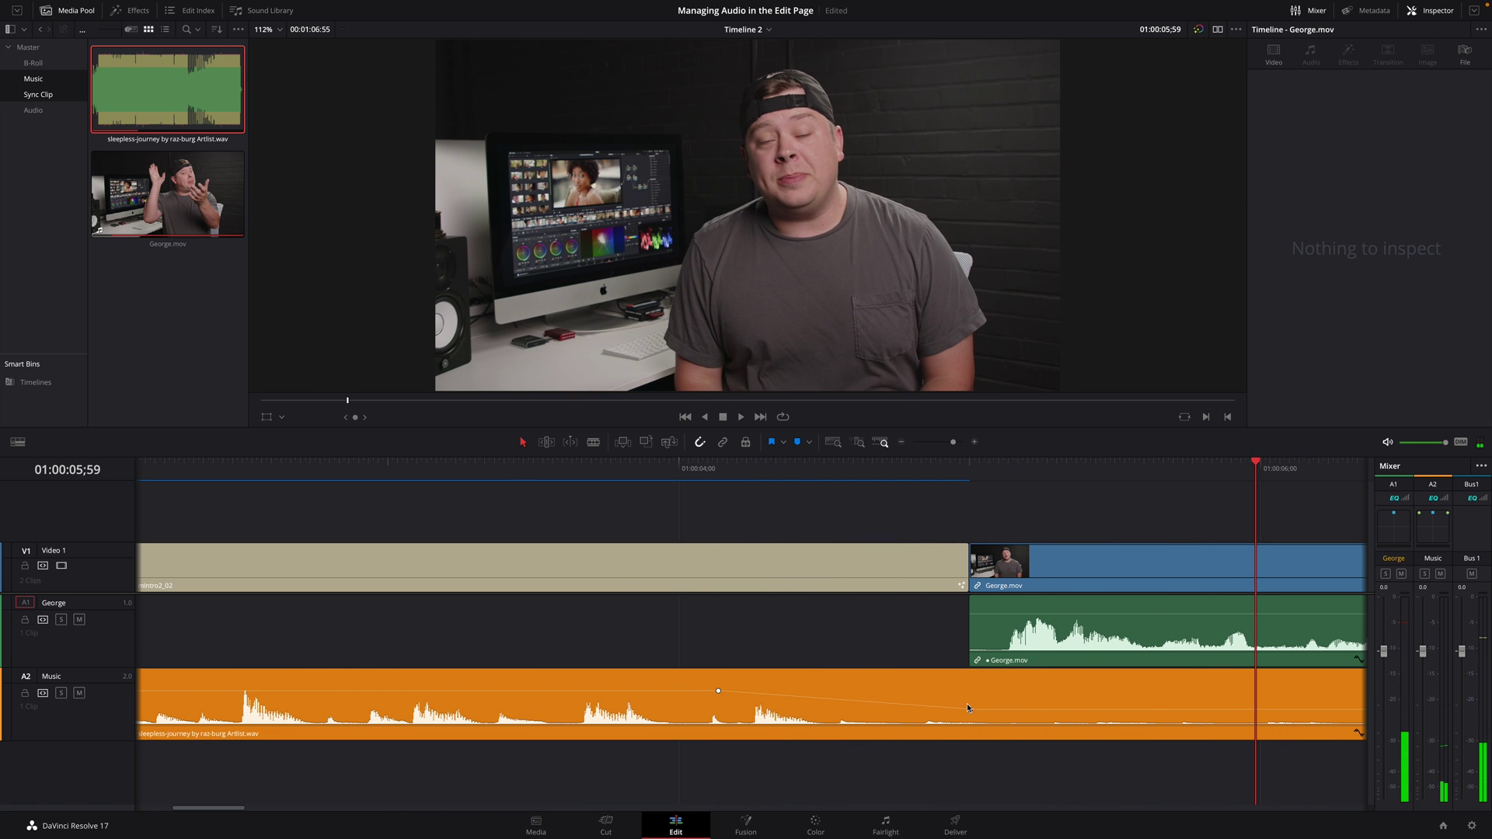
# Shift a Music volume keyframe later, then fit the timeline and add a fade-out at the clip's end
pyautogui.click(911, 673)
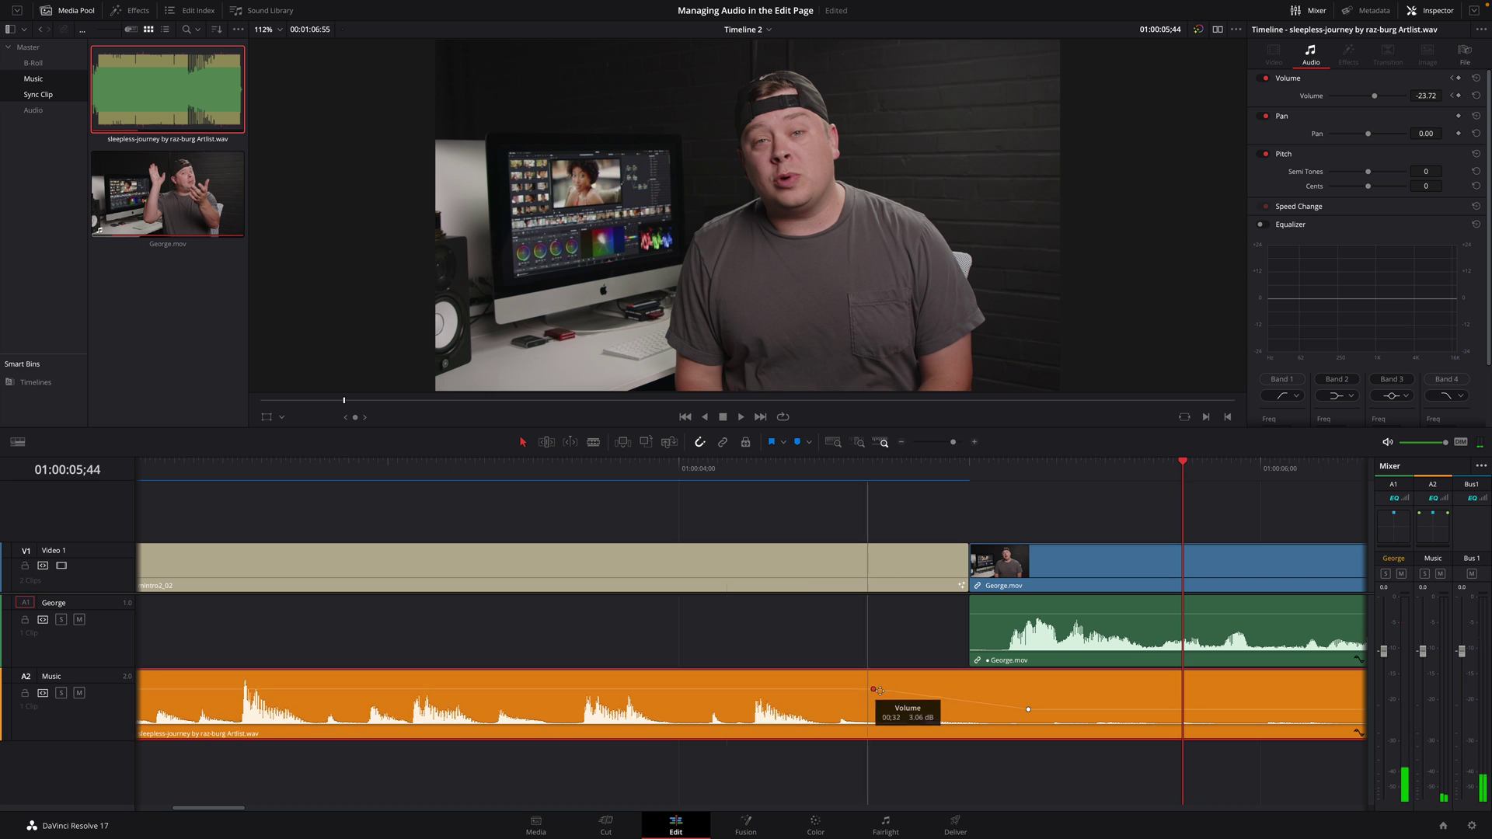
pyautogui.moveTo(865, 691); pyautogui.dragTo(933, 692)
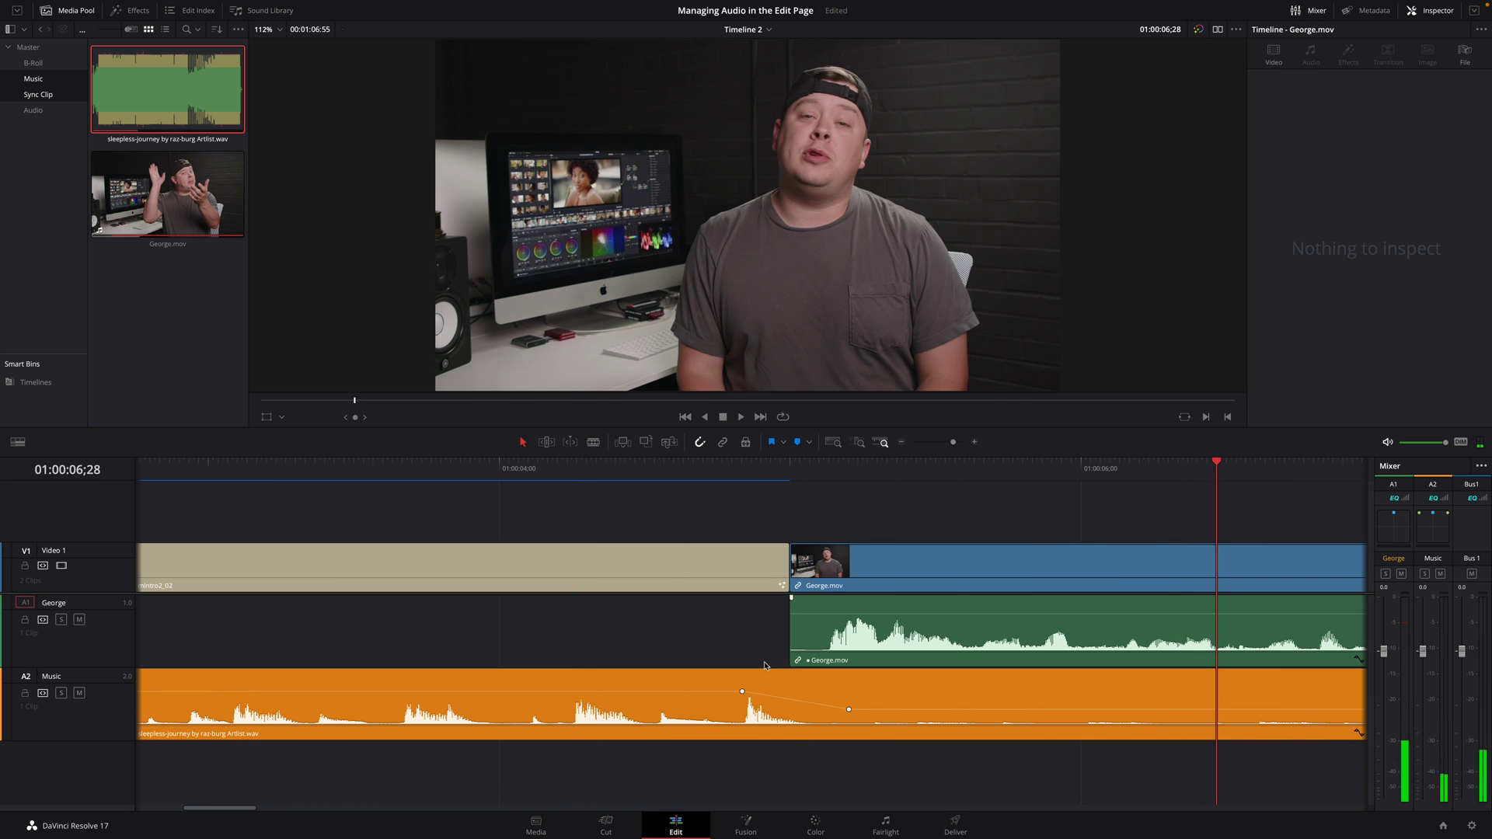
pyautogui.hotkey('shift', 'z')
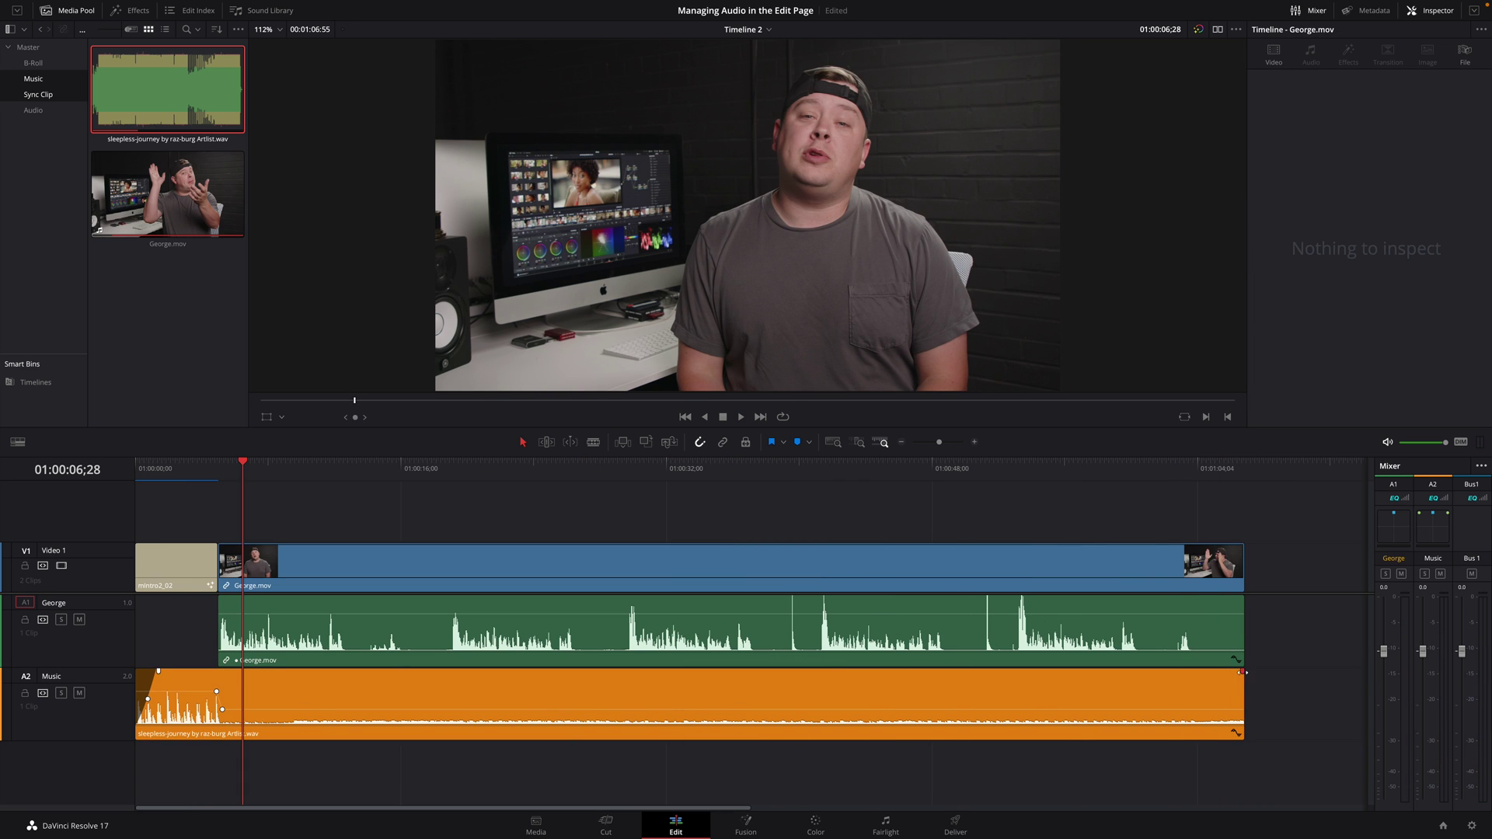
pyautogui.moveTo(1241, 672); pyautogui.dragTo(1152, 671)
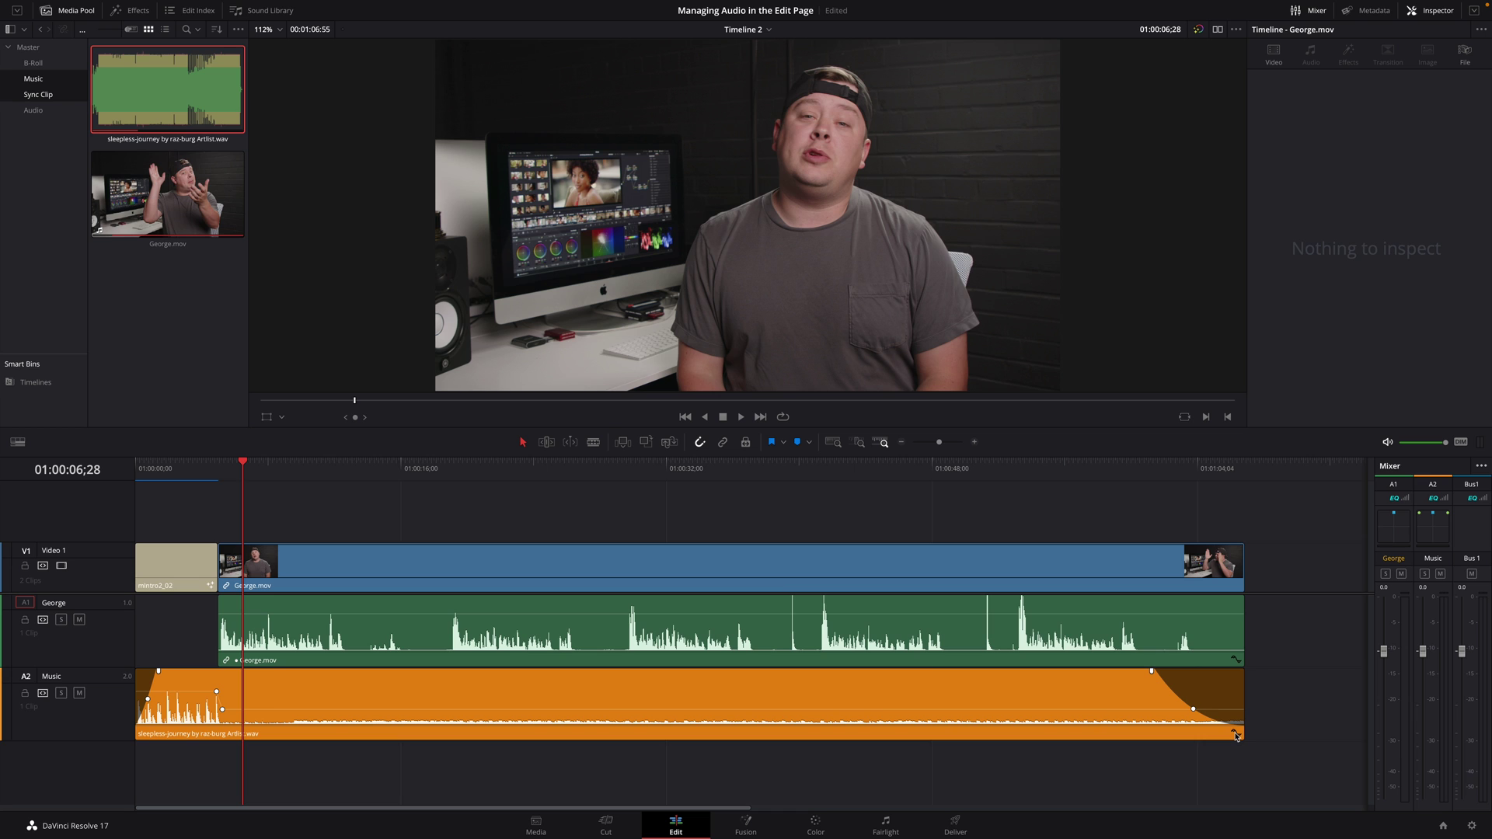
# Show the Music clip's volume curve, zoom in, and set both dip keyframes to Linear
pyautogui.click(1236, 735)
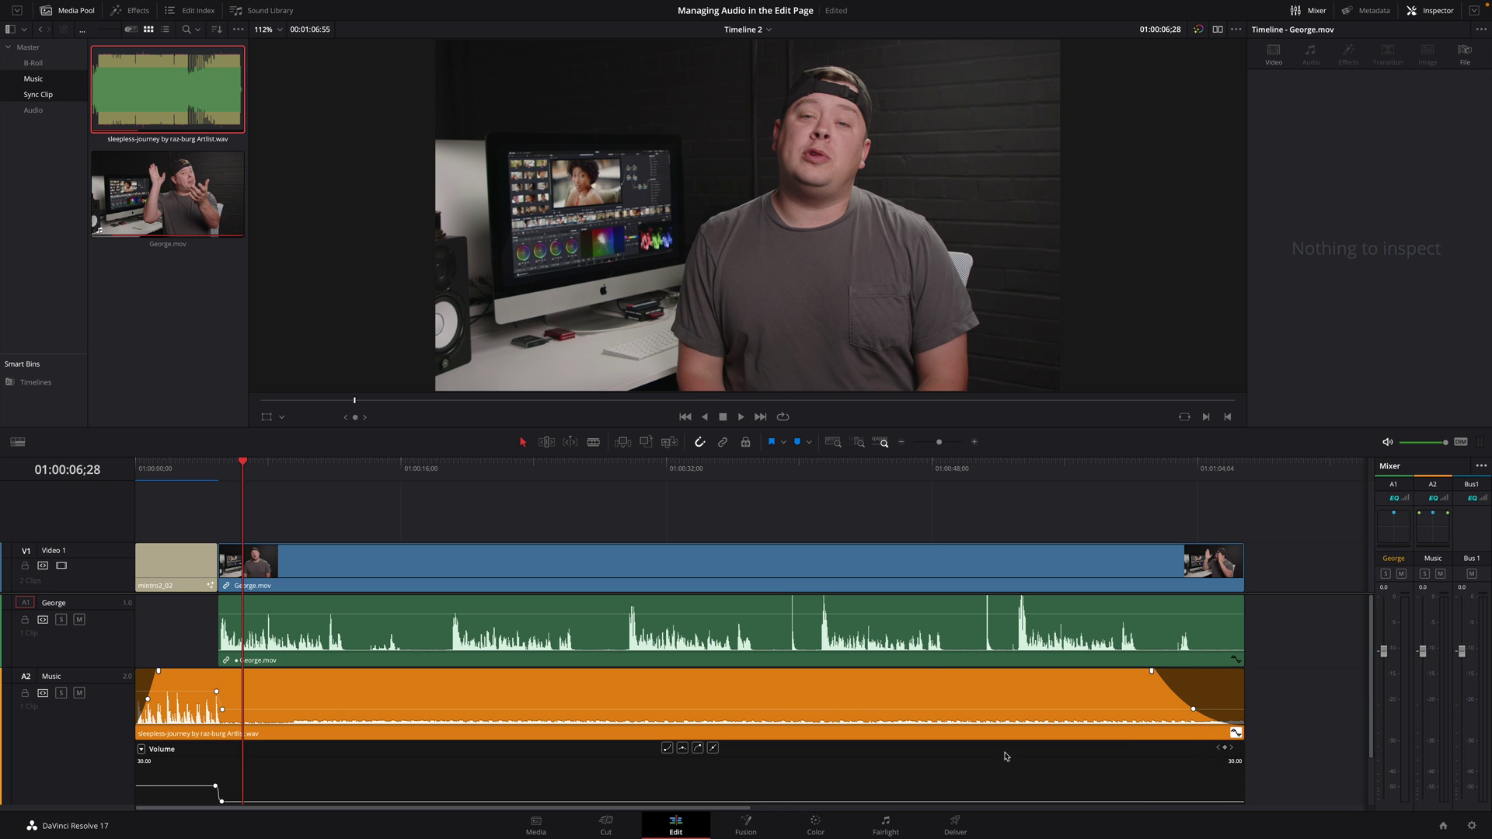
pyautogui.hotkey('ctrl', '=')
pyautogui.hotkey('ctrl', '=')
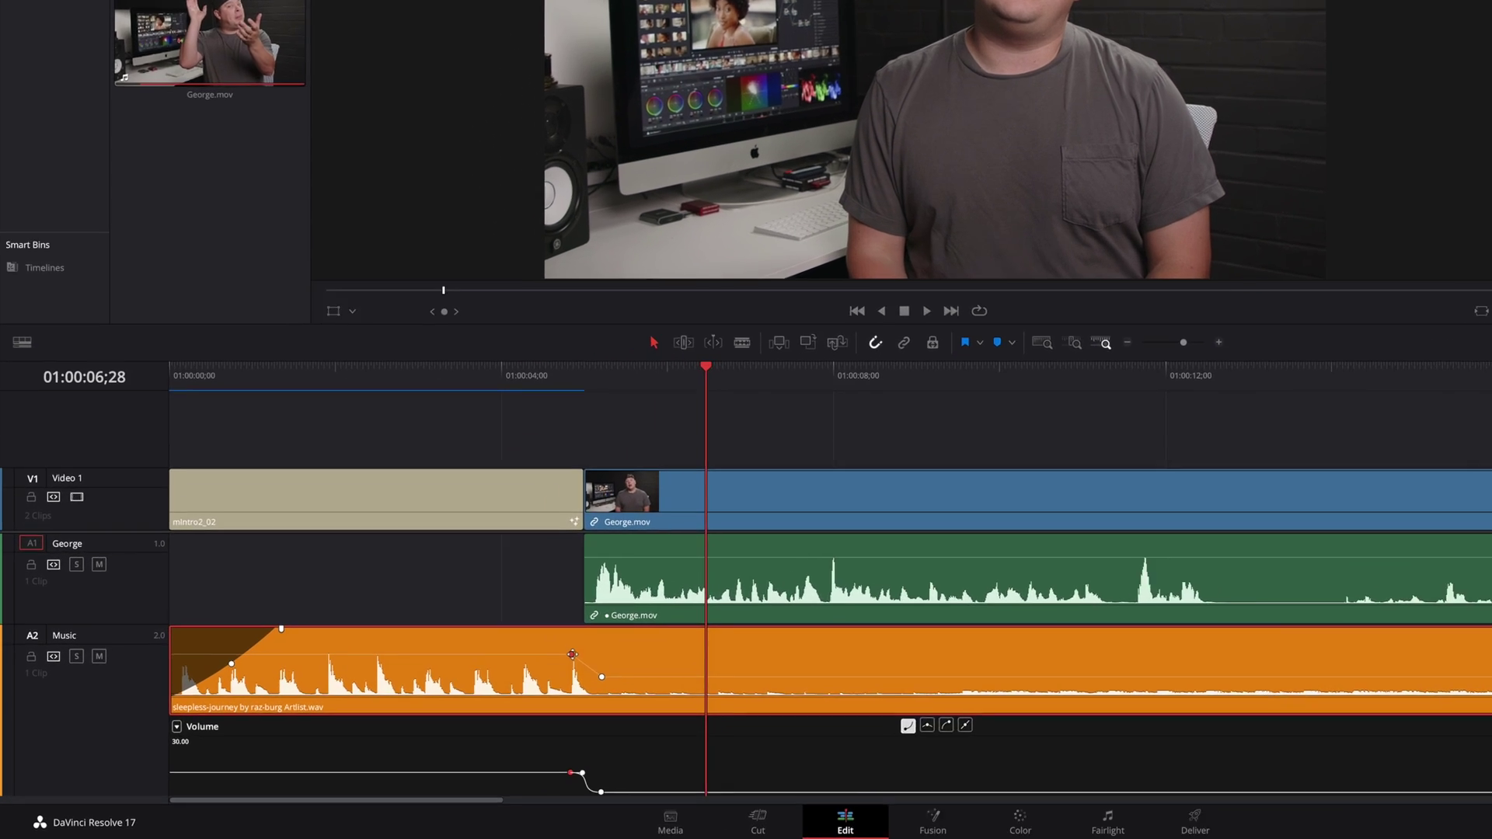
pyautogui.rightClick(456, 692)
pyautogui.click(465, 697)
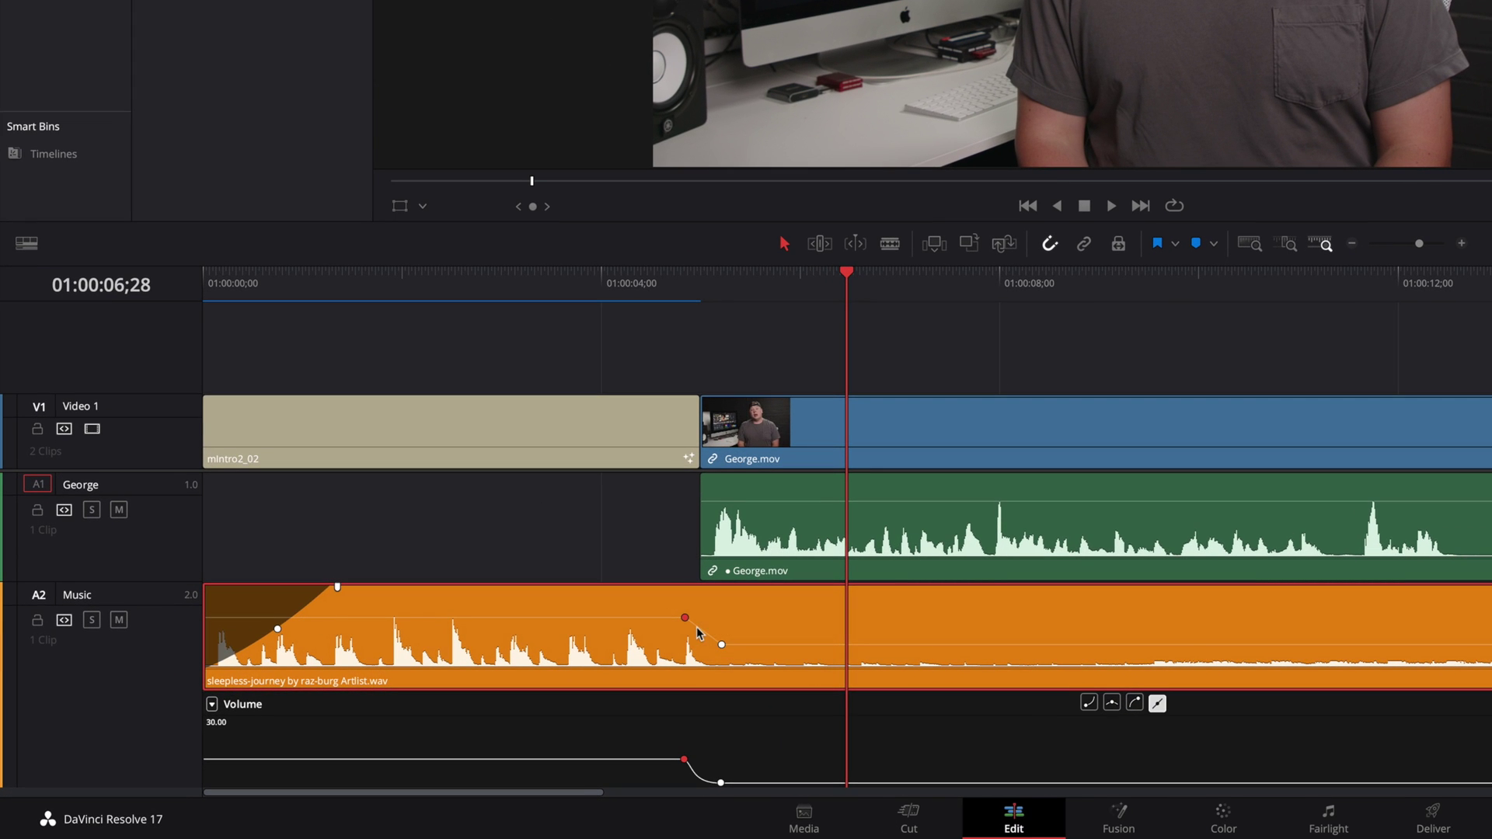
pyautogui.rightClick(722, 645)
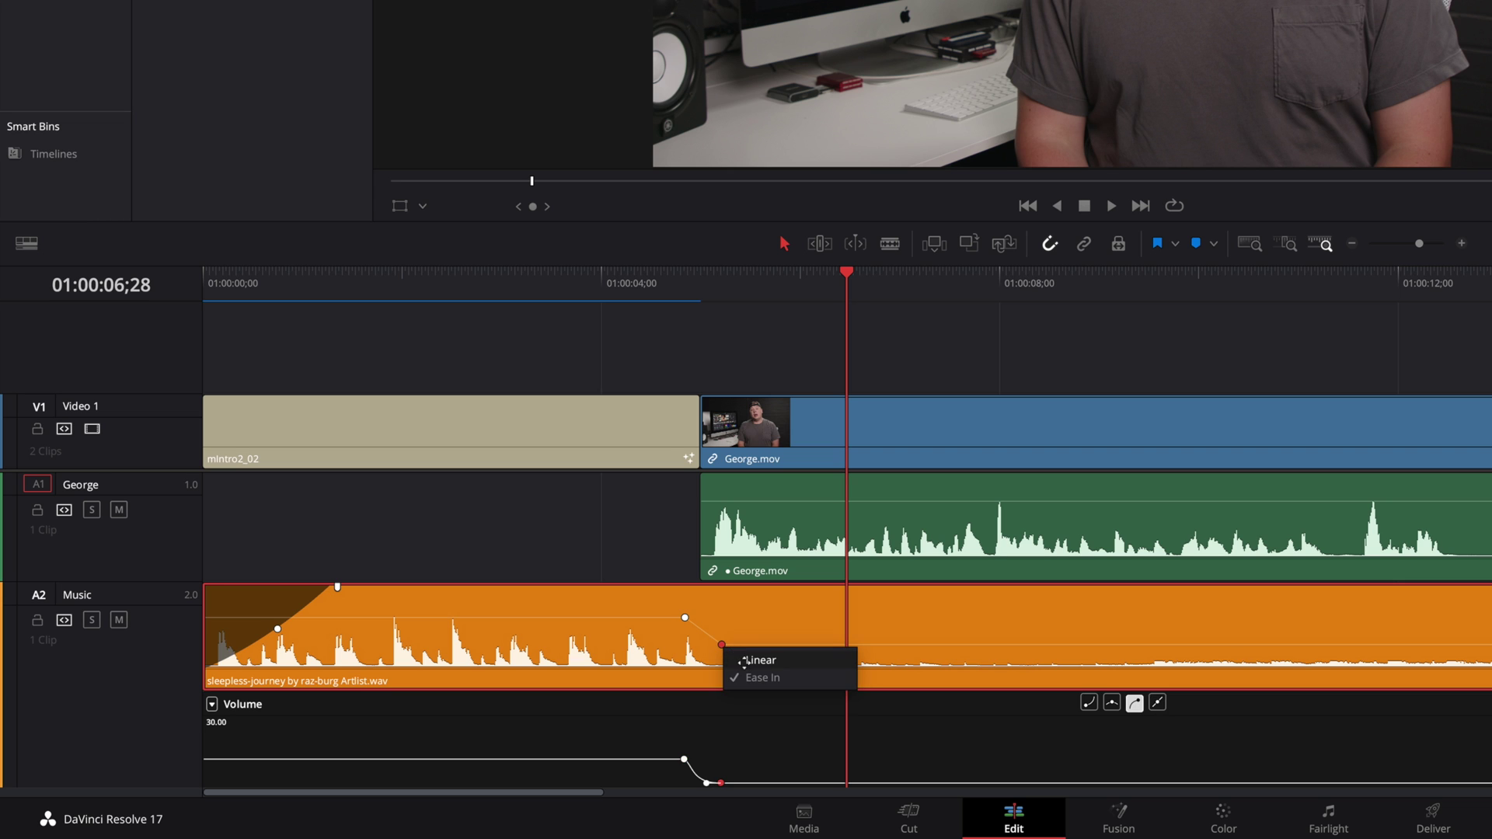
pyautogui.click(754, 660)
# Switch the keyframes to Ease In and Ease Out and make the volume drop steeper
pyautogui.rightClick(722, 645)
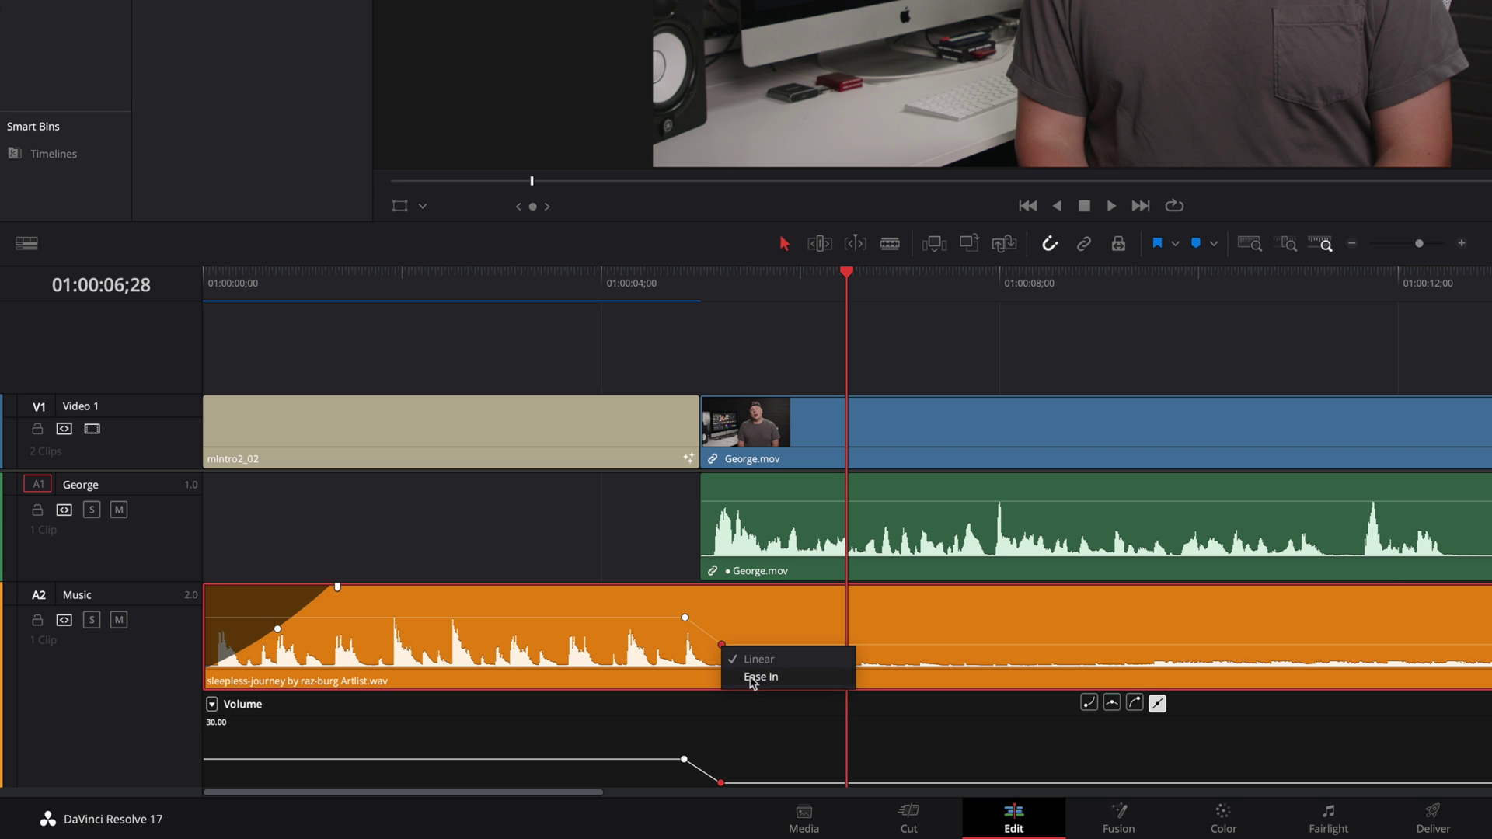
pyautogui.click(752, 677)
pyautogui.rightClick(685, 617)
pyautogui.click(708, 650)
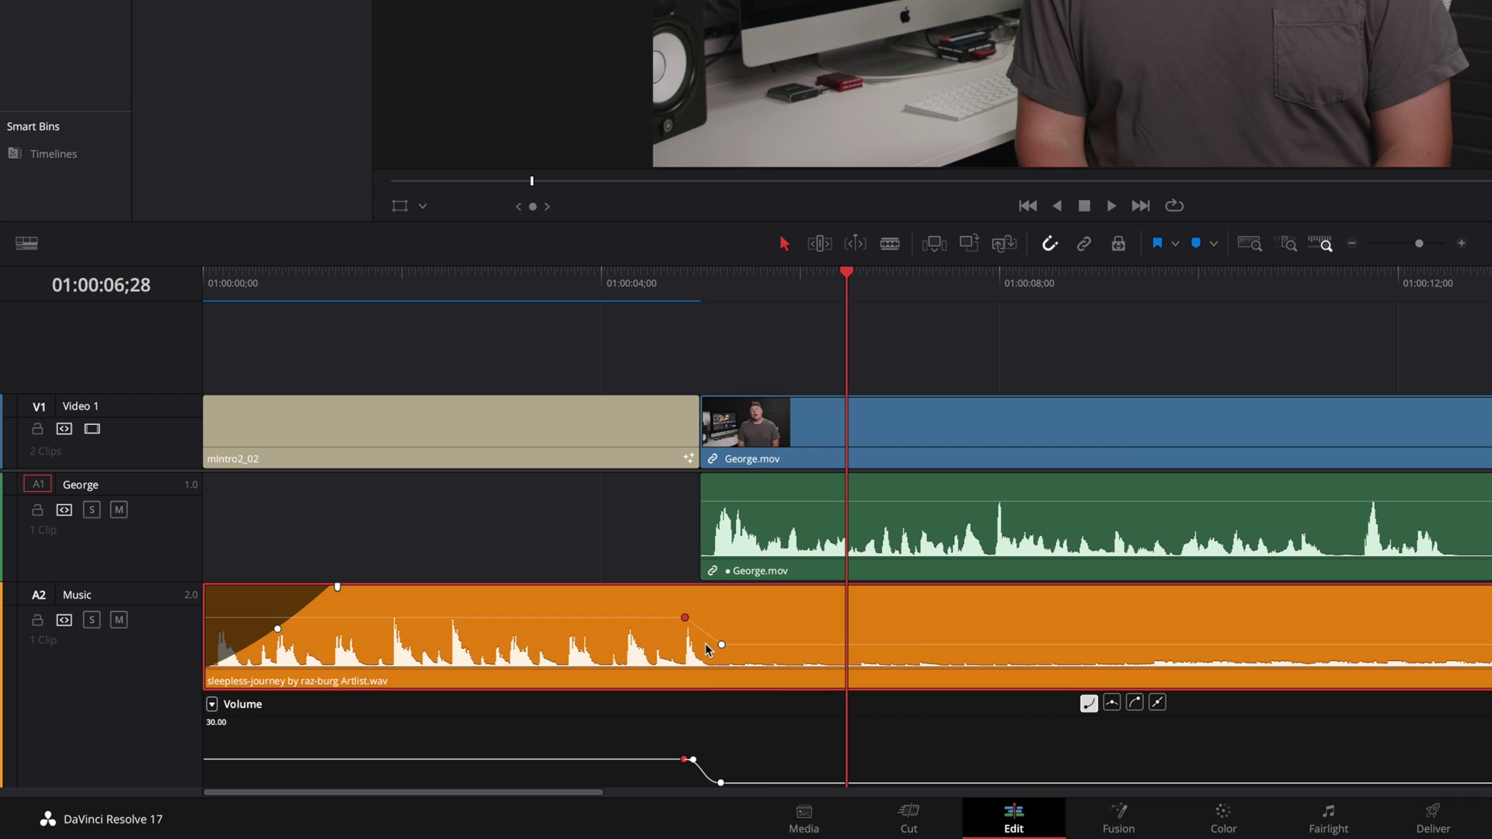
pyautogui.moveTo(694, 759)
pyautogui.mouseDown()
pyautogui.moveTo(713, 762)
pyautogui.moveTo(690, 772)
pyautogui.mouseUp()
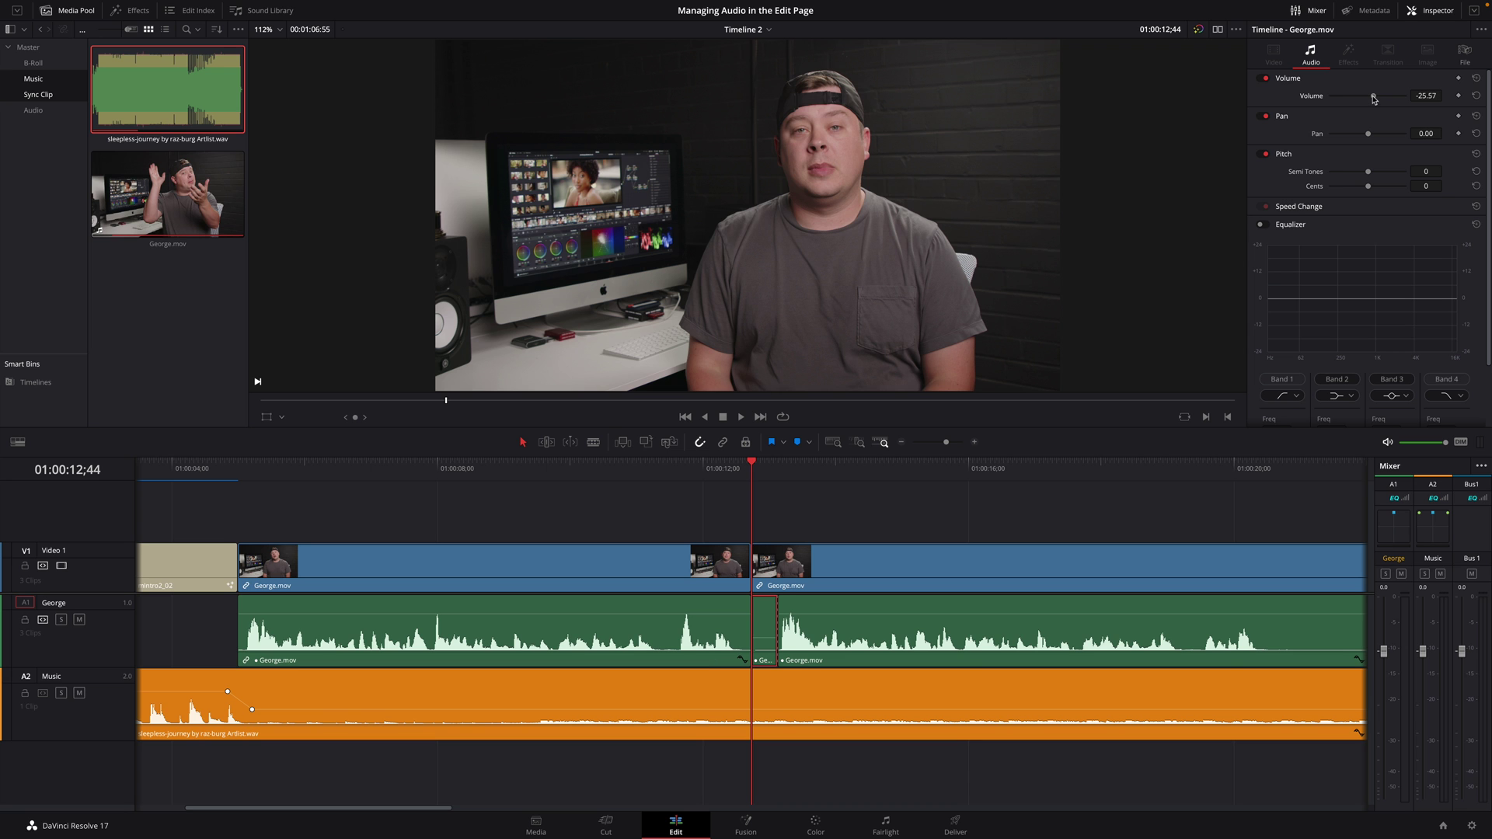
# Reset the short George.mov piece to 0 dB in the Inspector and set the next George clip to 5.36 dB
pyautogui.moveTo(1373, 99)
pyautogui.mouseDown()
pyautogui.moveTo(1396, 103)
pyautogui.moveTo(1383, 105)
pyautogui.mouseUp()
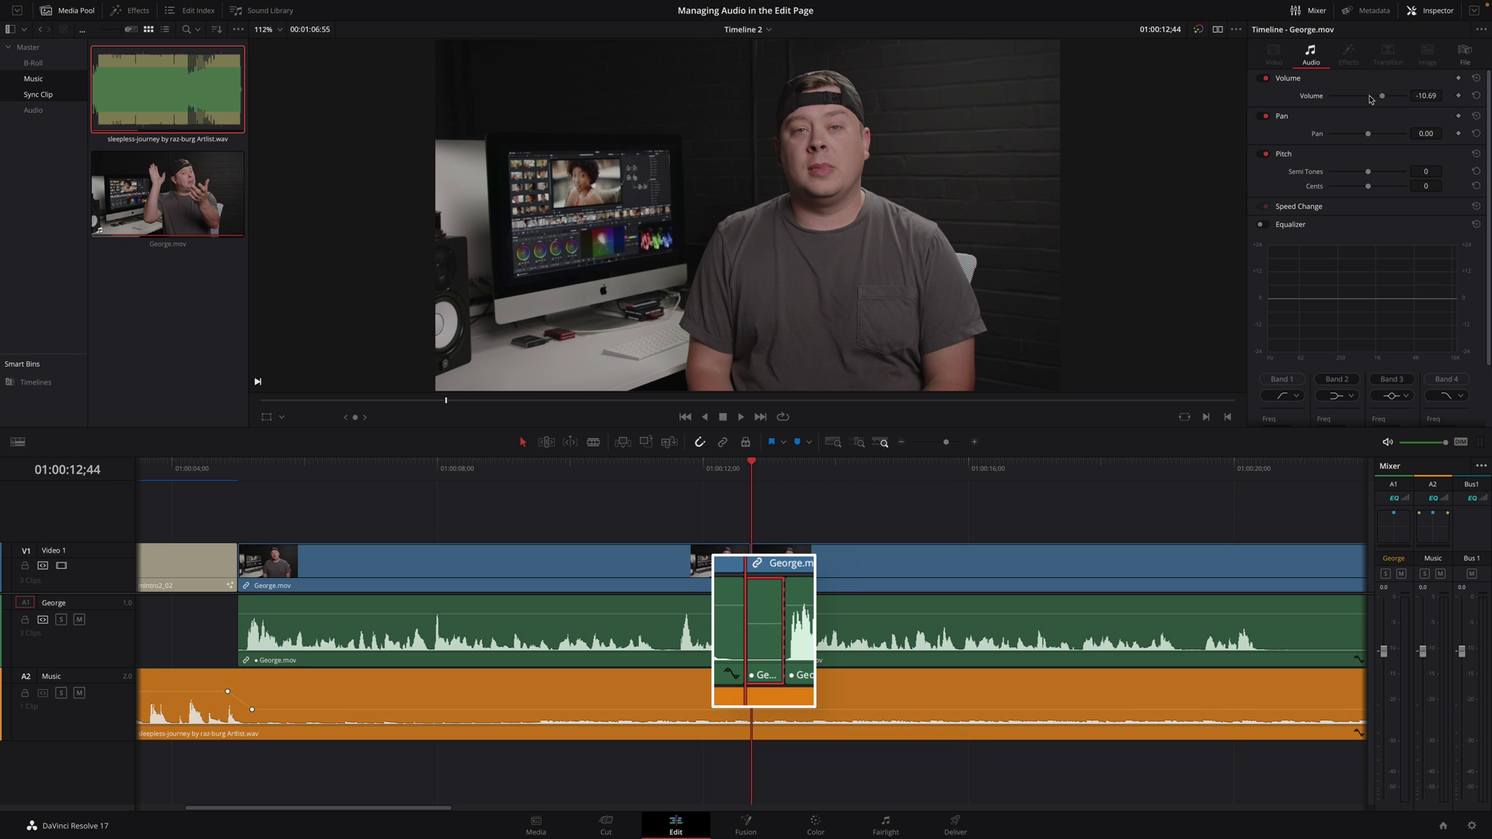
pyautogui.doubleClick(1311, 97)
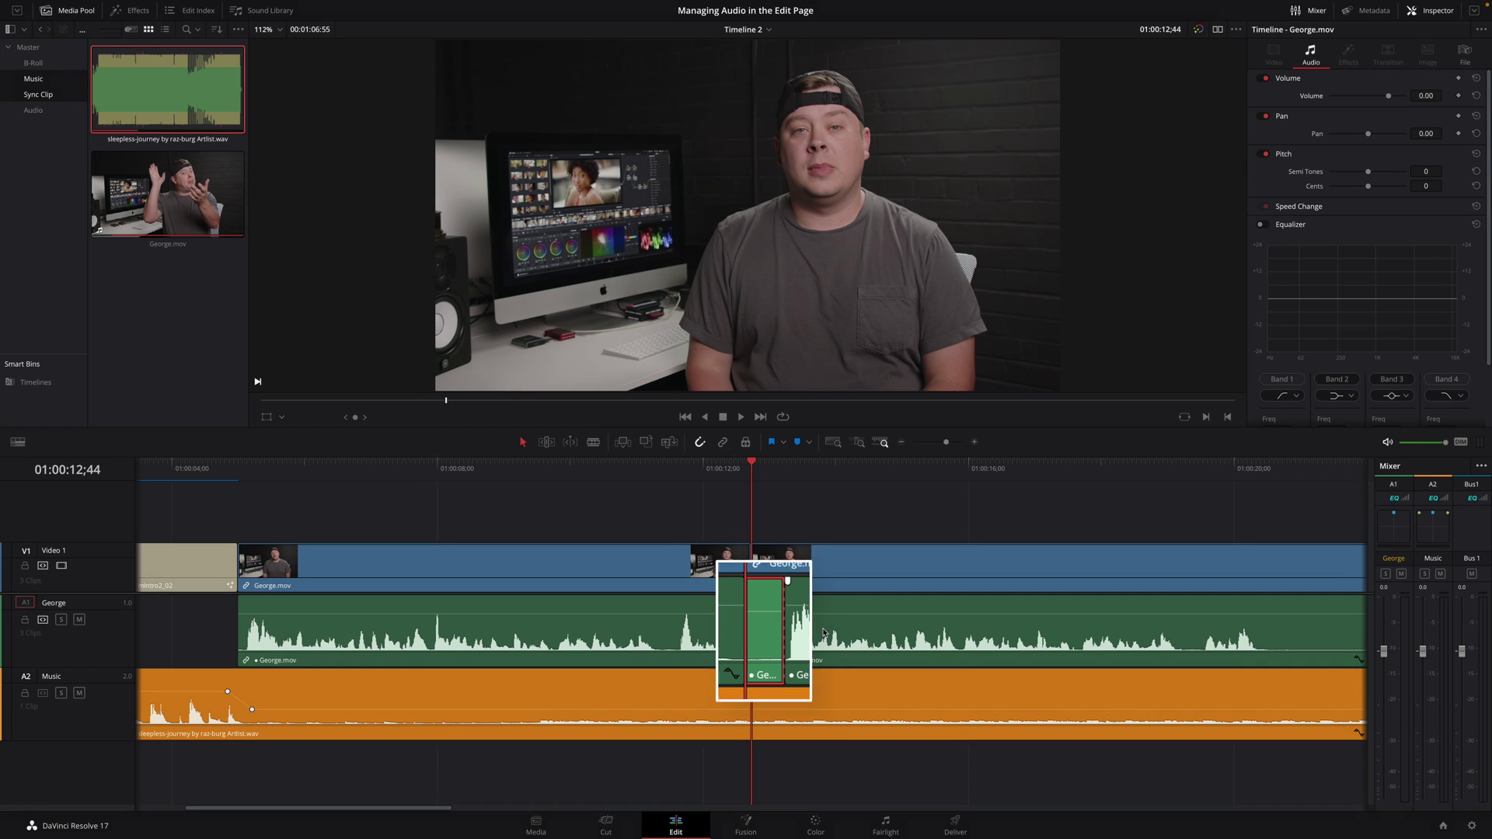
pyautogui.click(853, 631)
pyautogui.doubleClick(1312, 97)
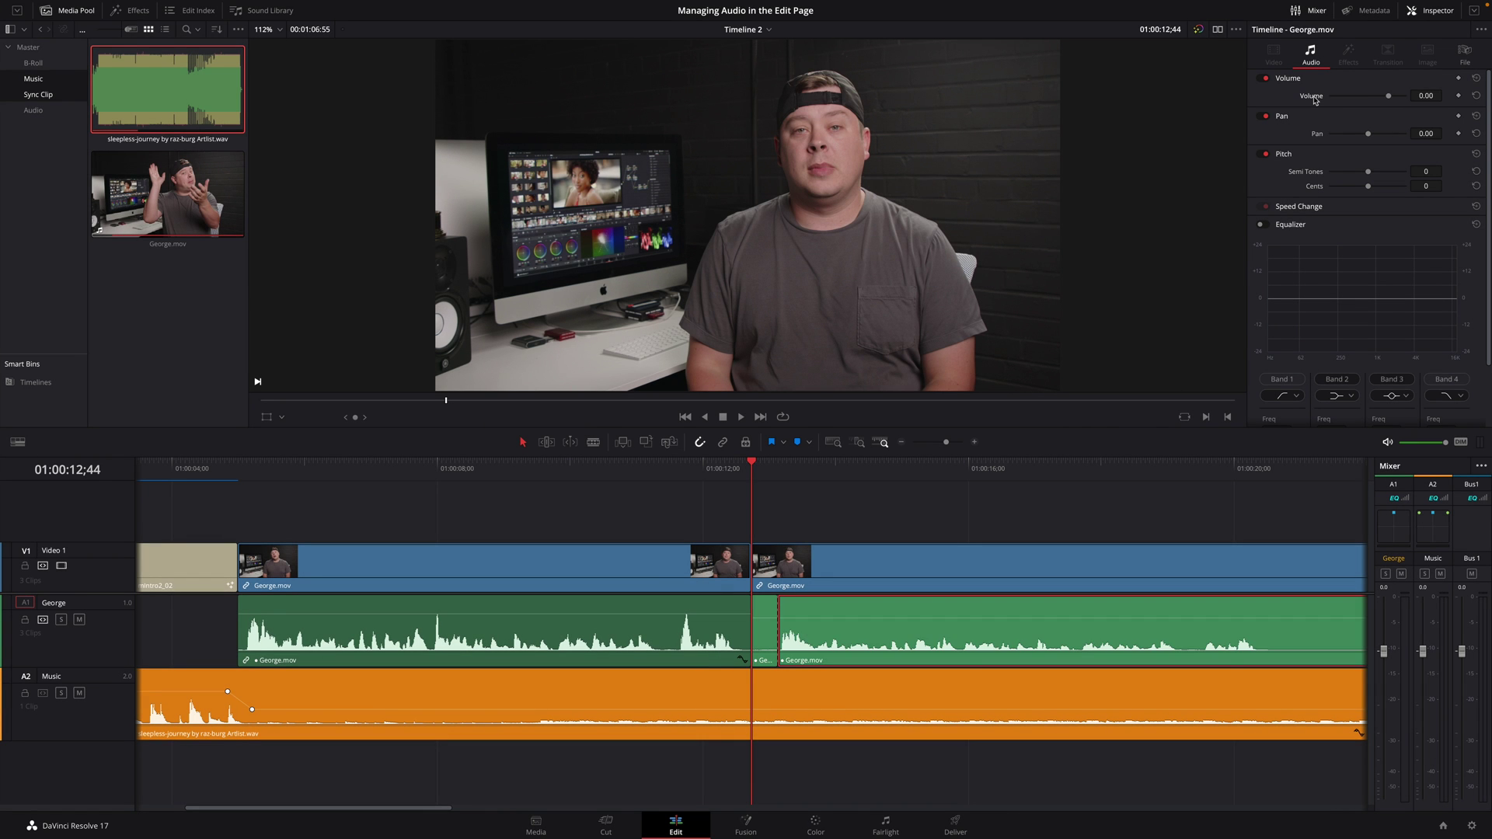
pyautogui.moveTo(903, 619); pyautogui.dragTo(903, 614)
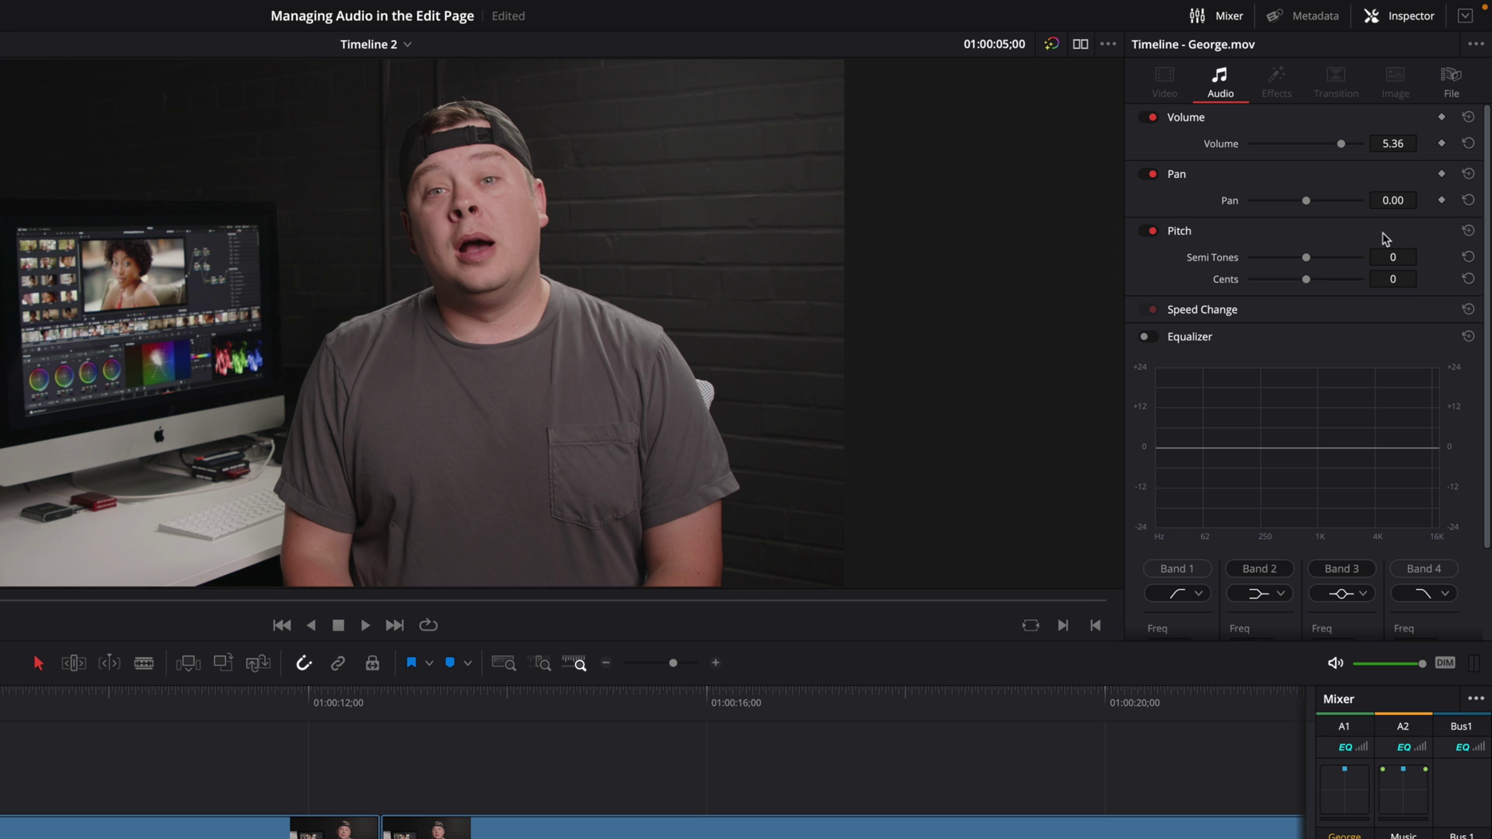
# Keyframe the George clip's pan slightly left, then replay from 01:00:05;00 to hear it move
pyautogui.click(1442, 200)
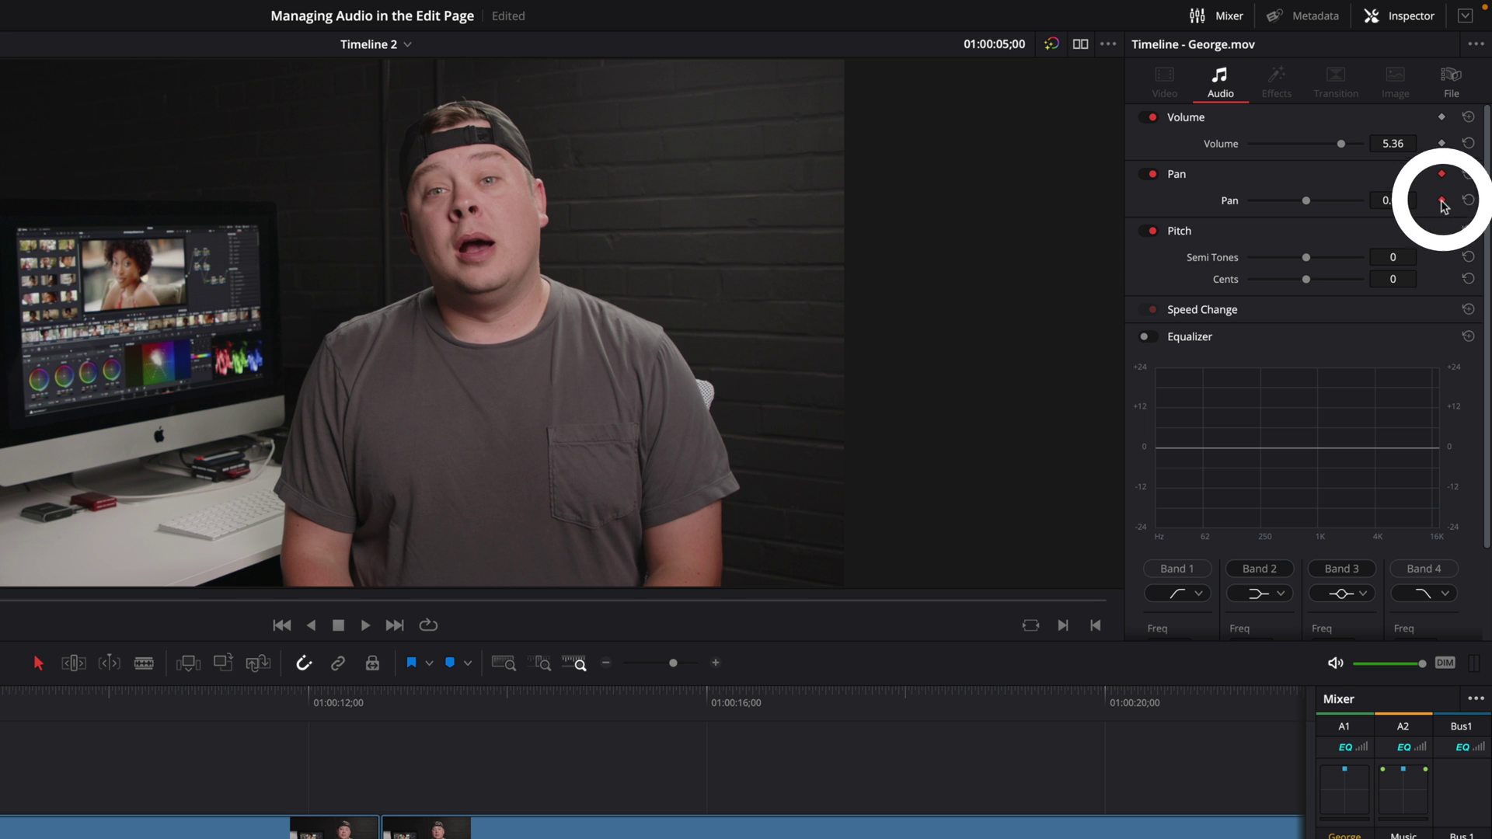
pyautogui.moveTo(1307, 200); pyautogui.dragTo(1253, 204)
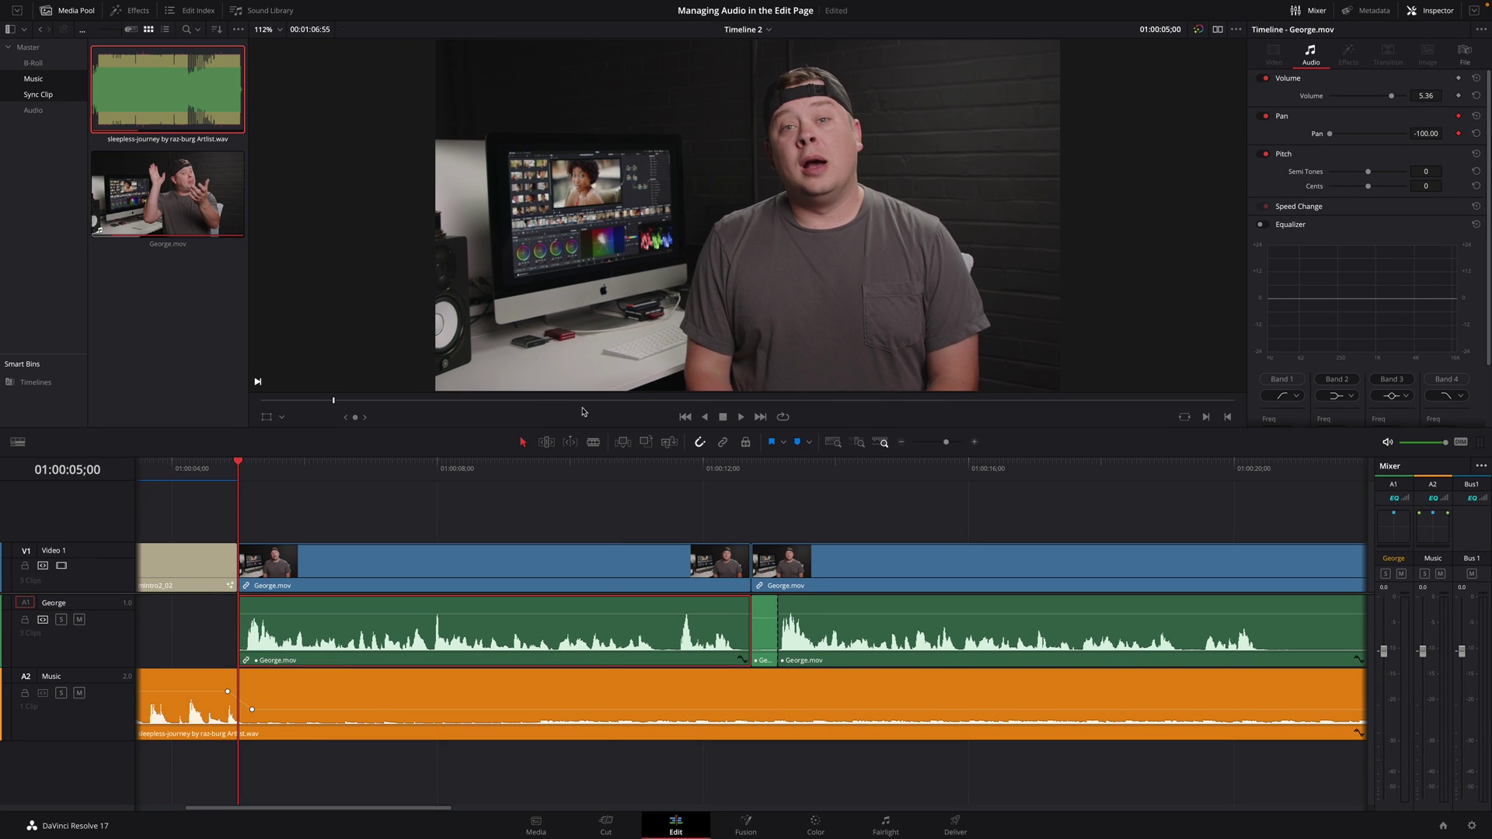
pyautogui.moveTo(734, 468); pyautogui.dragTo(743, 472)
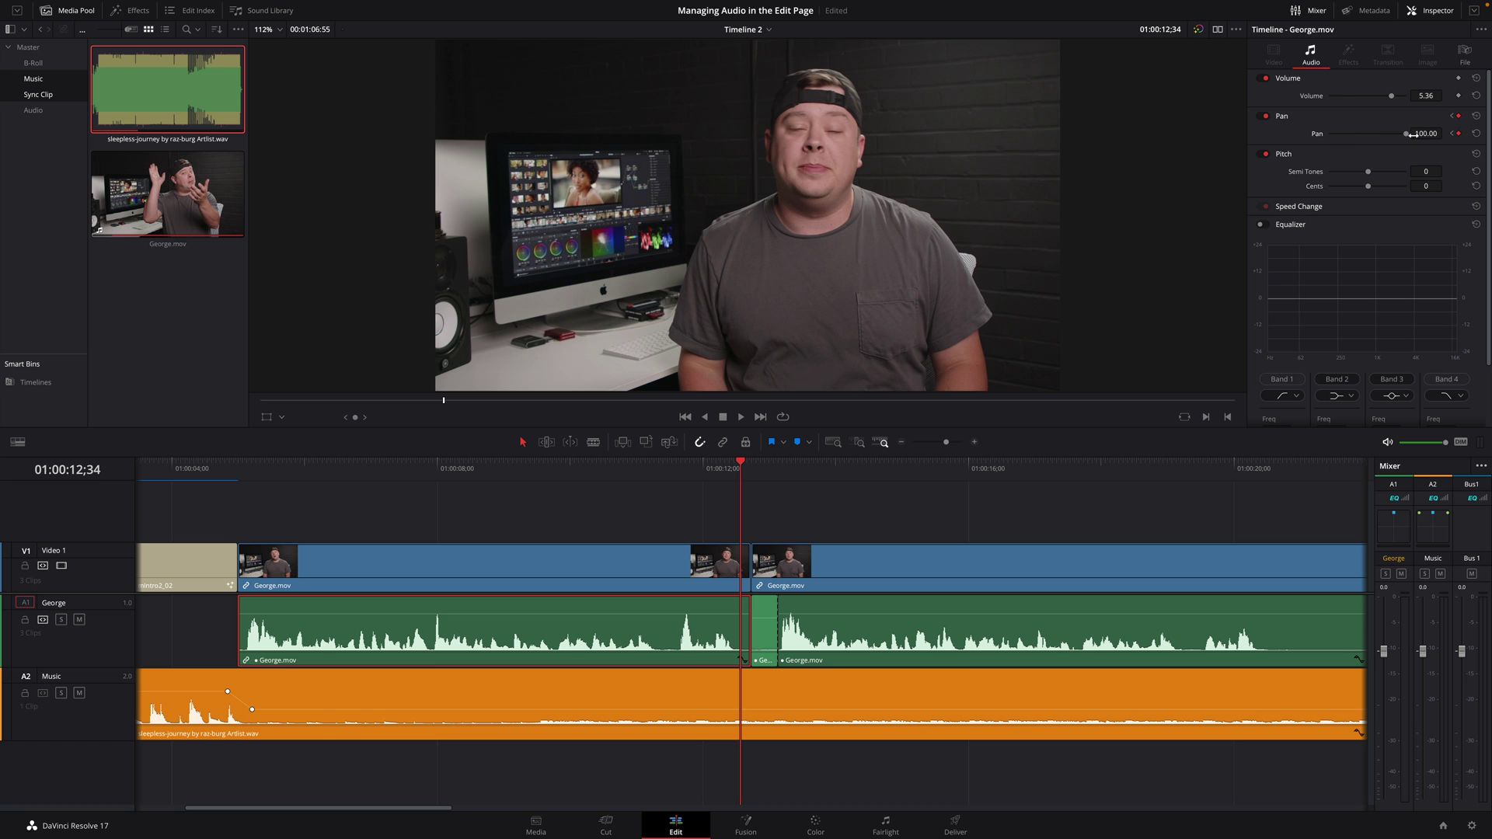
pyautogui.click(240, 476)
pyautogui.press('space')
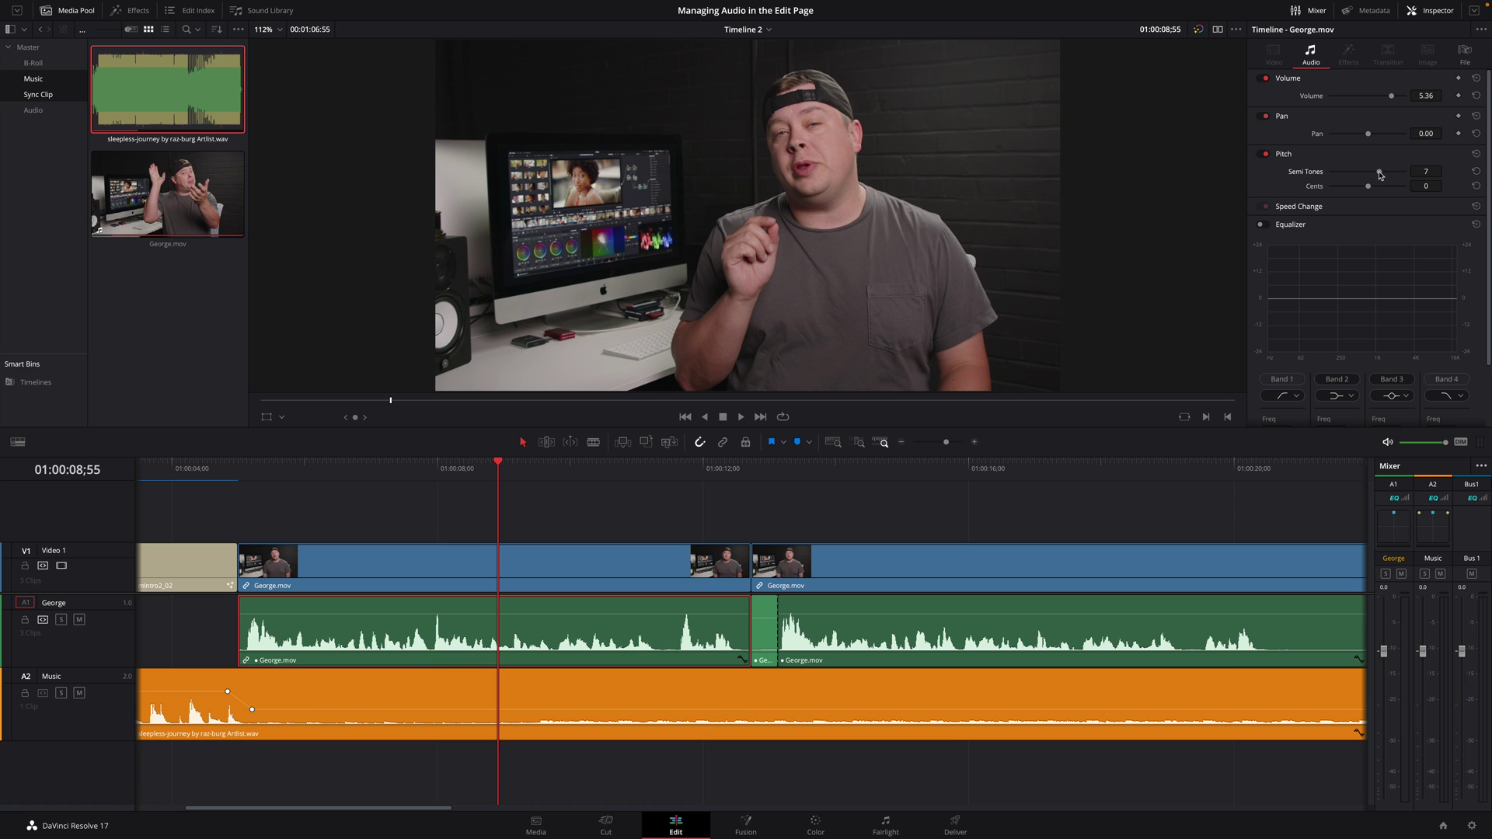
# Audition the George clip with its pitch lowered in semitones, then fine-tuned in cents
pyautogui.click(250, 469)
pyautogui.press('space')
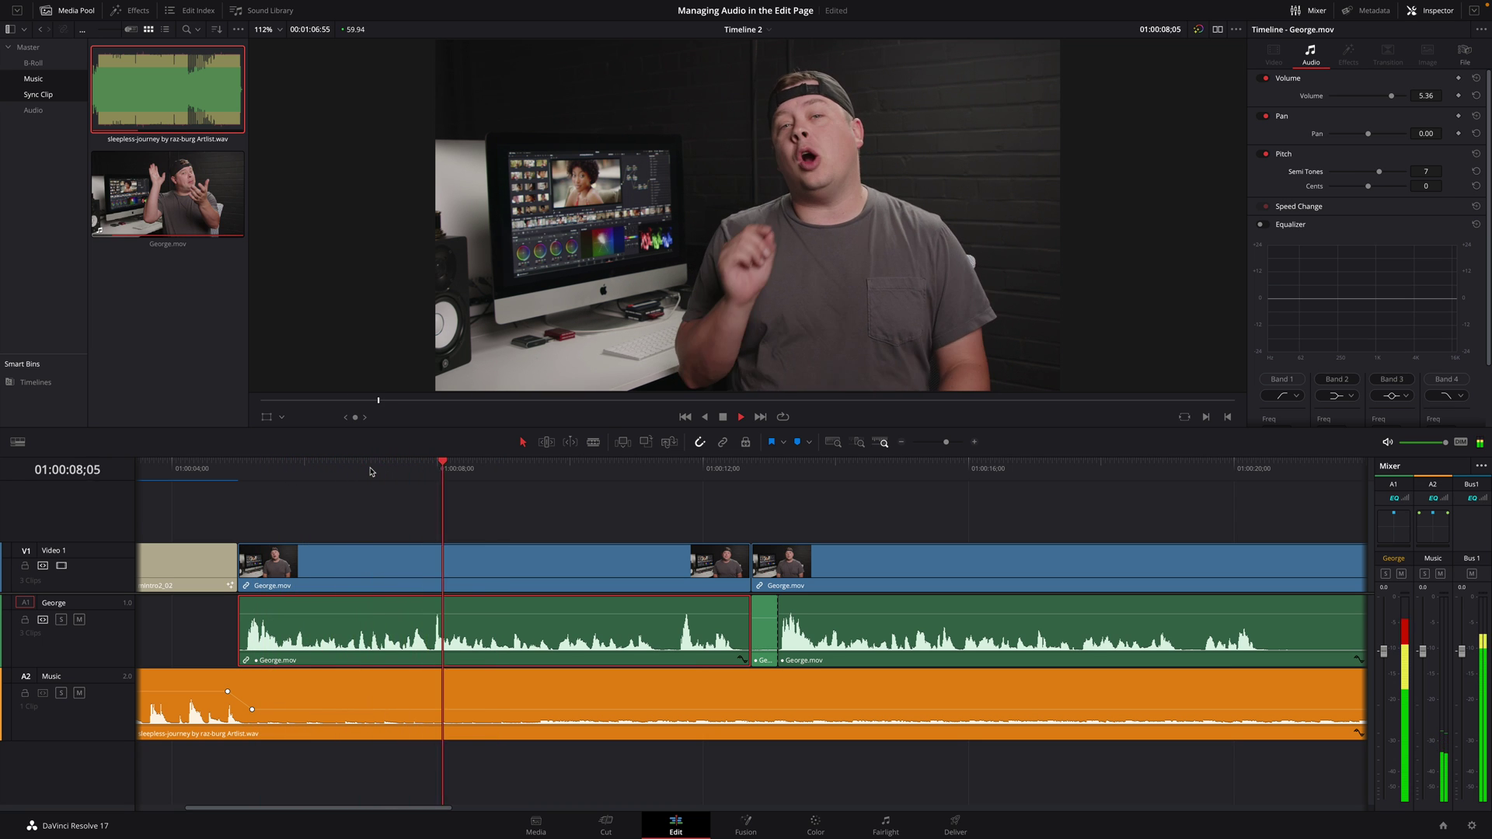
pyautogui.press('space')
pyautogui.moveTo(1379, 171); pyautogui.dragTo(1358, 176)
pyautogui.press('space')
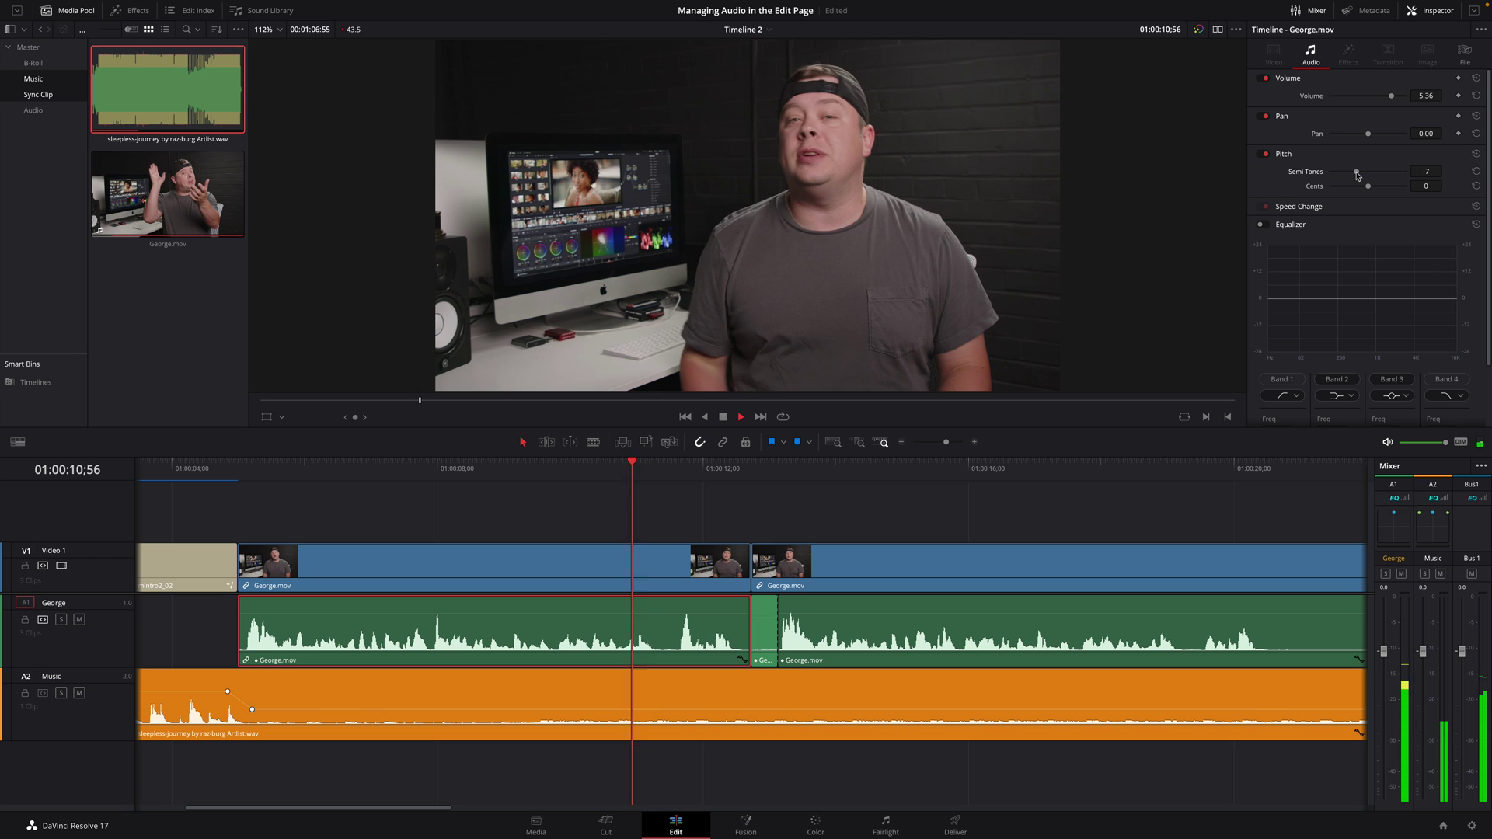
pyautogui.press('space')
pyautogui.moveTo(1368, 187); pyautogui.dragTo(1346, 186)
pyautogui.press('space')
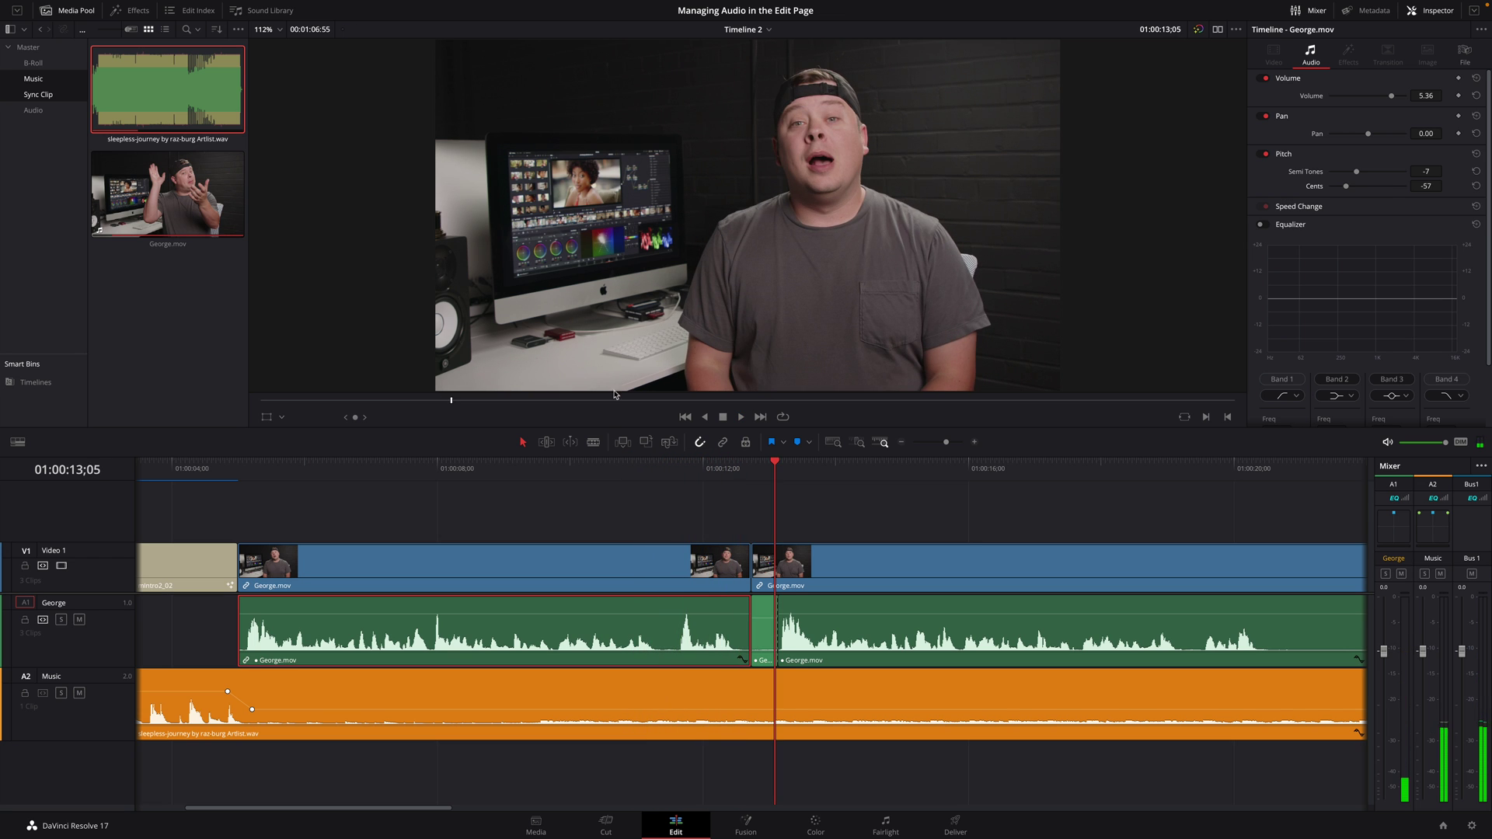
# Mute the A2 Music track, audition a raised pitch, then reset pitch to 0 semitones, 0 cents
pyautogui.click(245, 471)
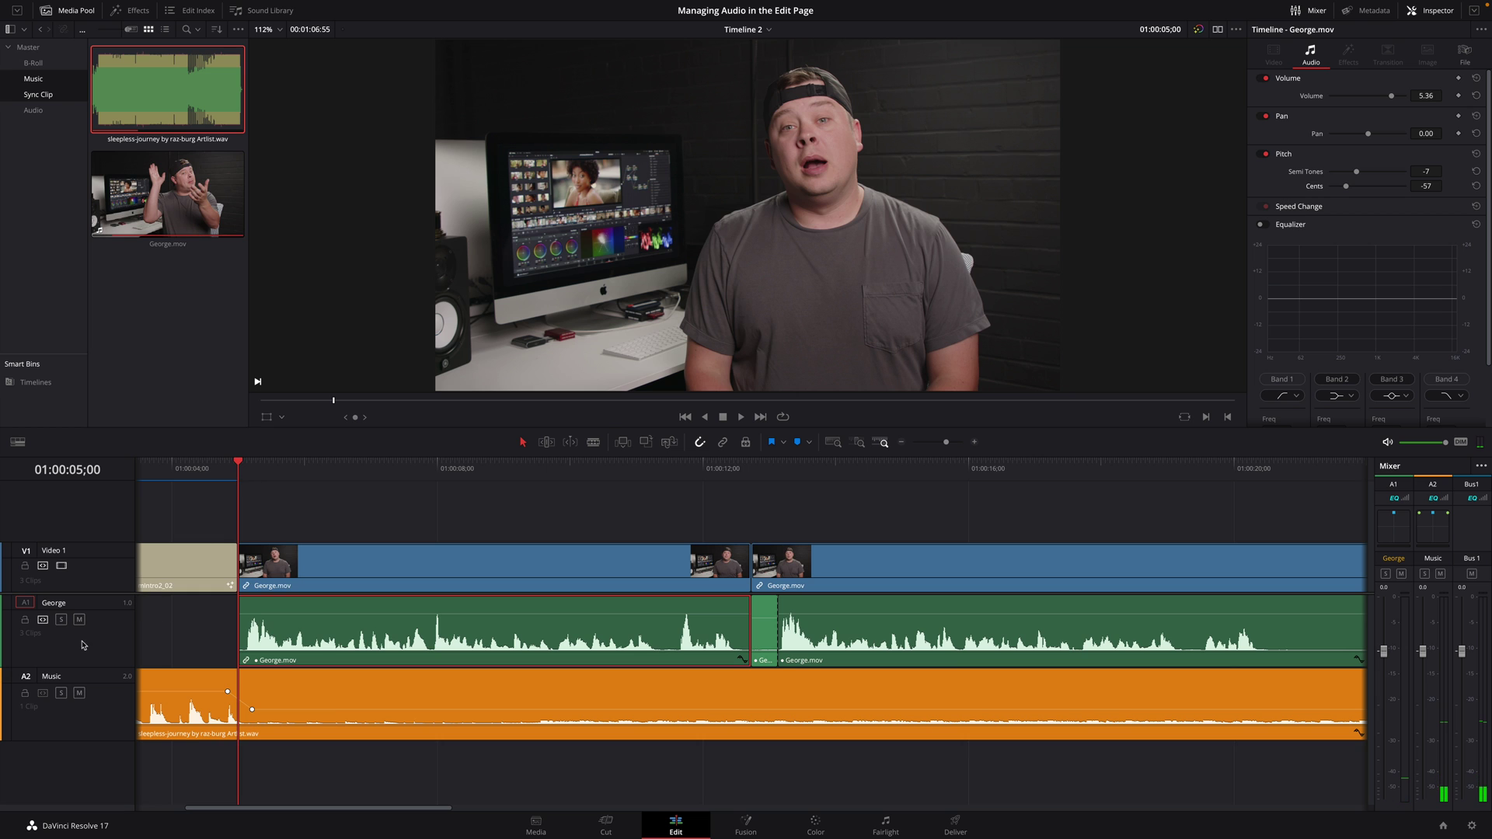
pyautogui.click(79, 693)
pyautogui.press('space')
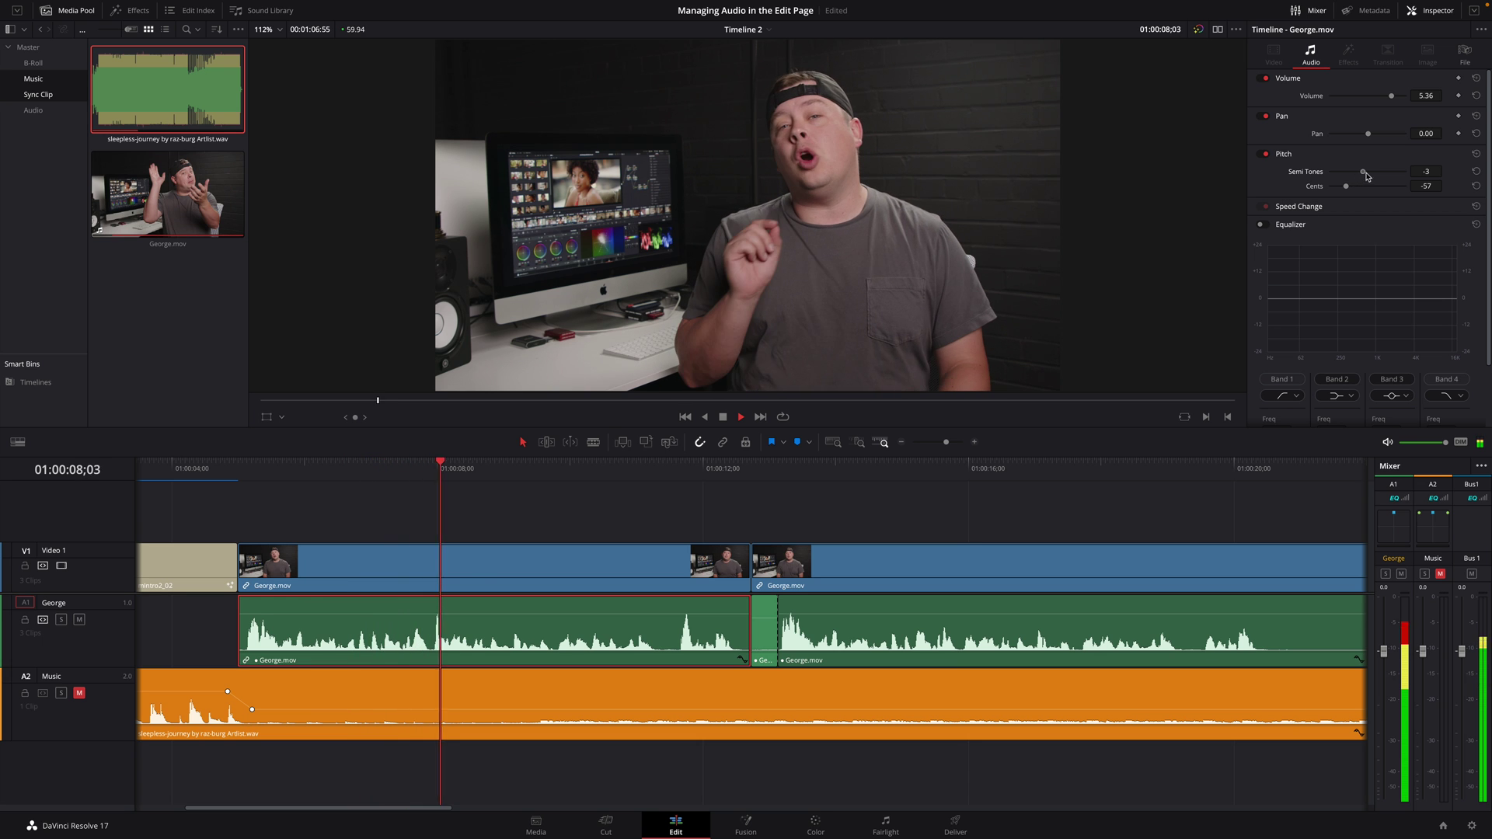
pyautogui.moveTo(1356, 172)
pyautogui.mouseDown()
pyautogui.moveTo(1400, 173)
pyautogui.moveTo(1338, 180)
pyautogui.mouseUp()
pyautogui.press('space')
pyautogui.click(1477, 155)
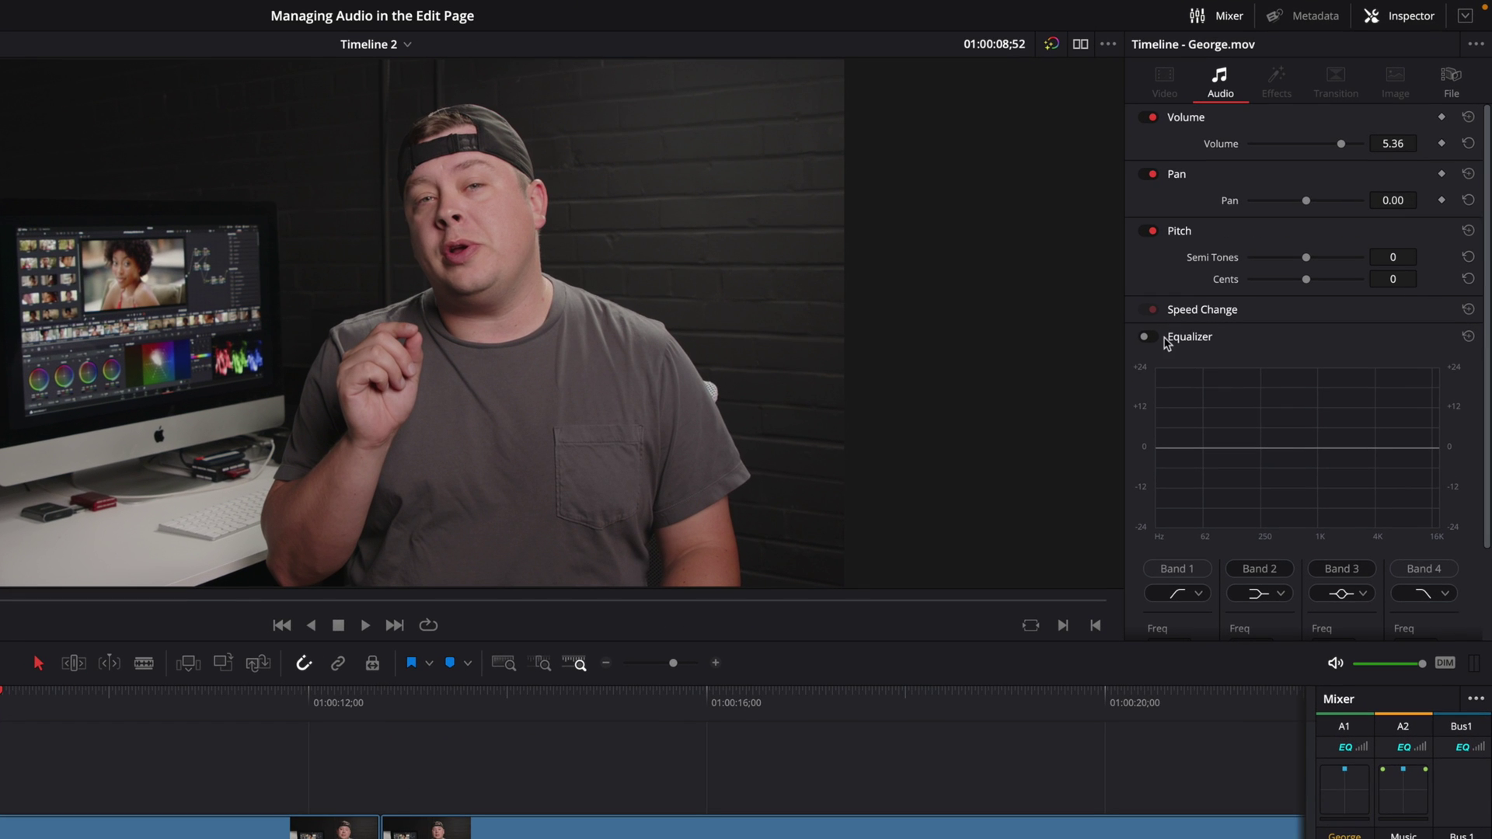
# Turn on the George clip's equalizer with Band 1 low cut and Band 4 high cut enabled
pyautogui.click(1147, 337)
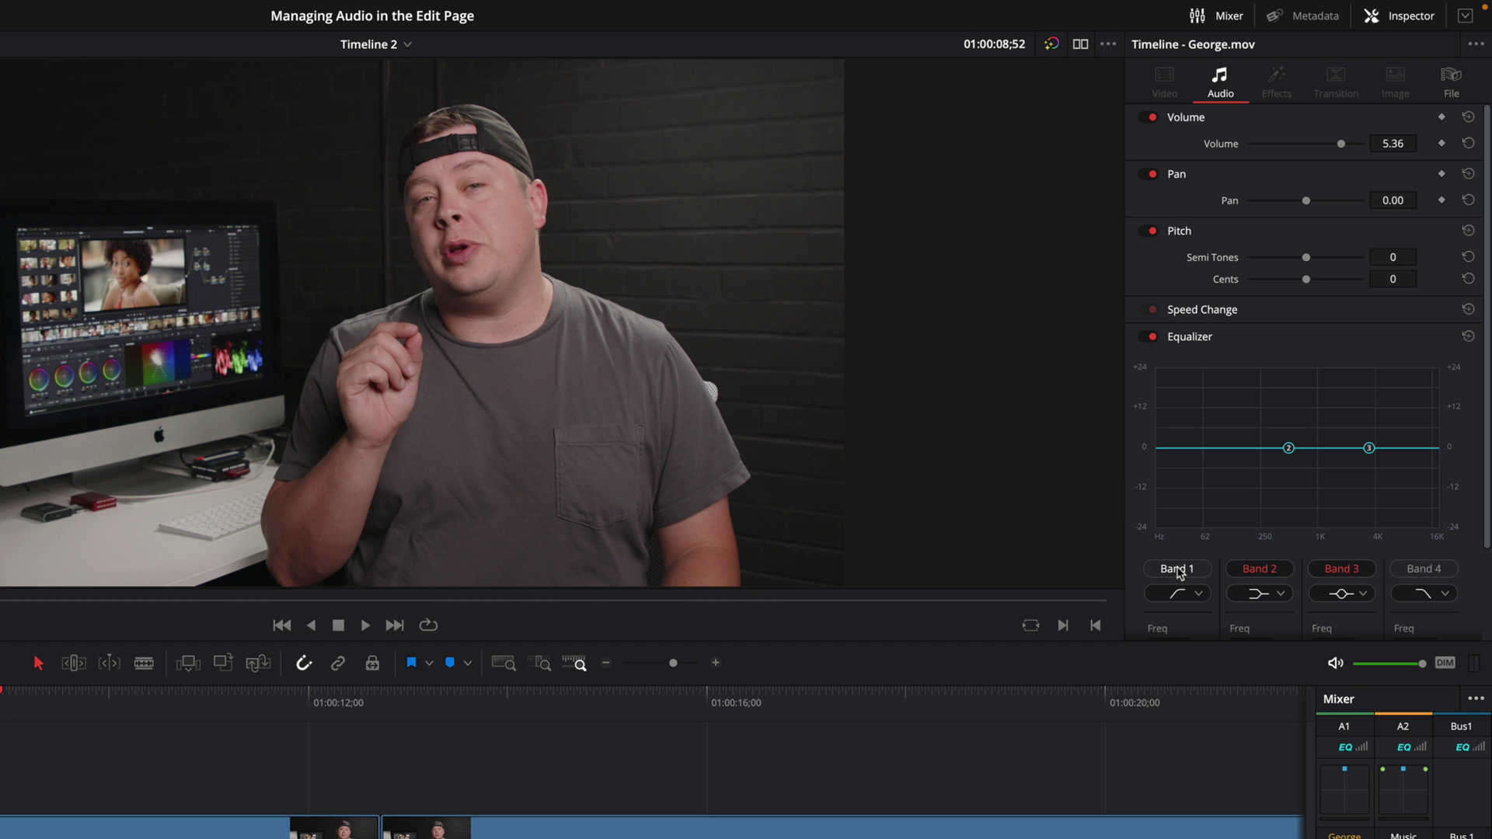
pyautogui.scroll(-3, 1180, 573)
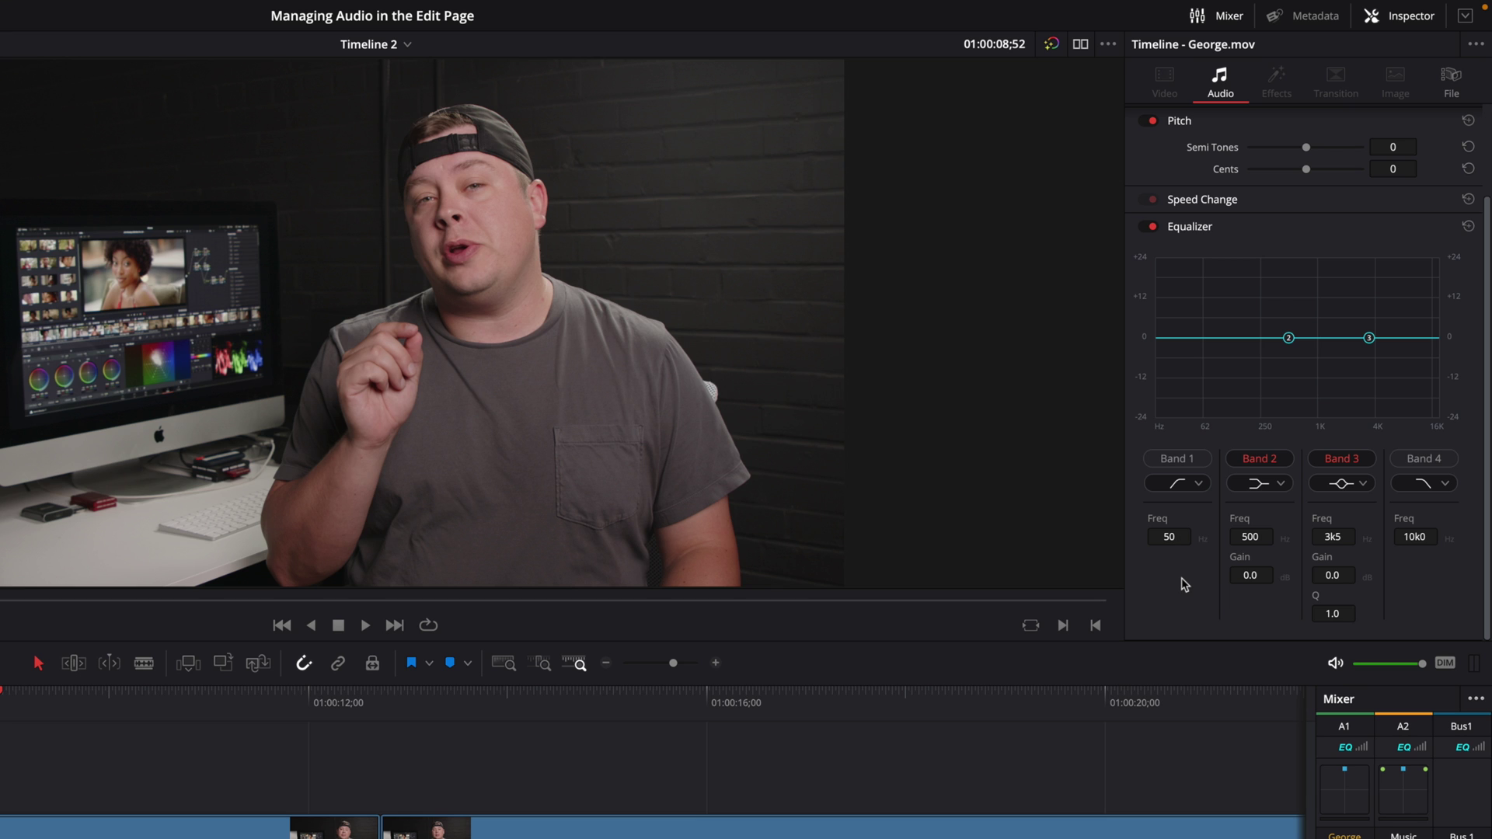
pyautogui.click(1173, 460)
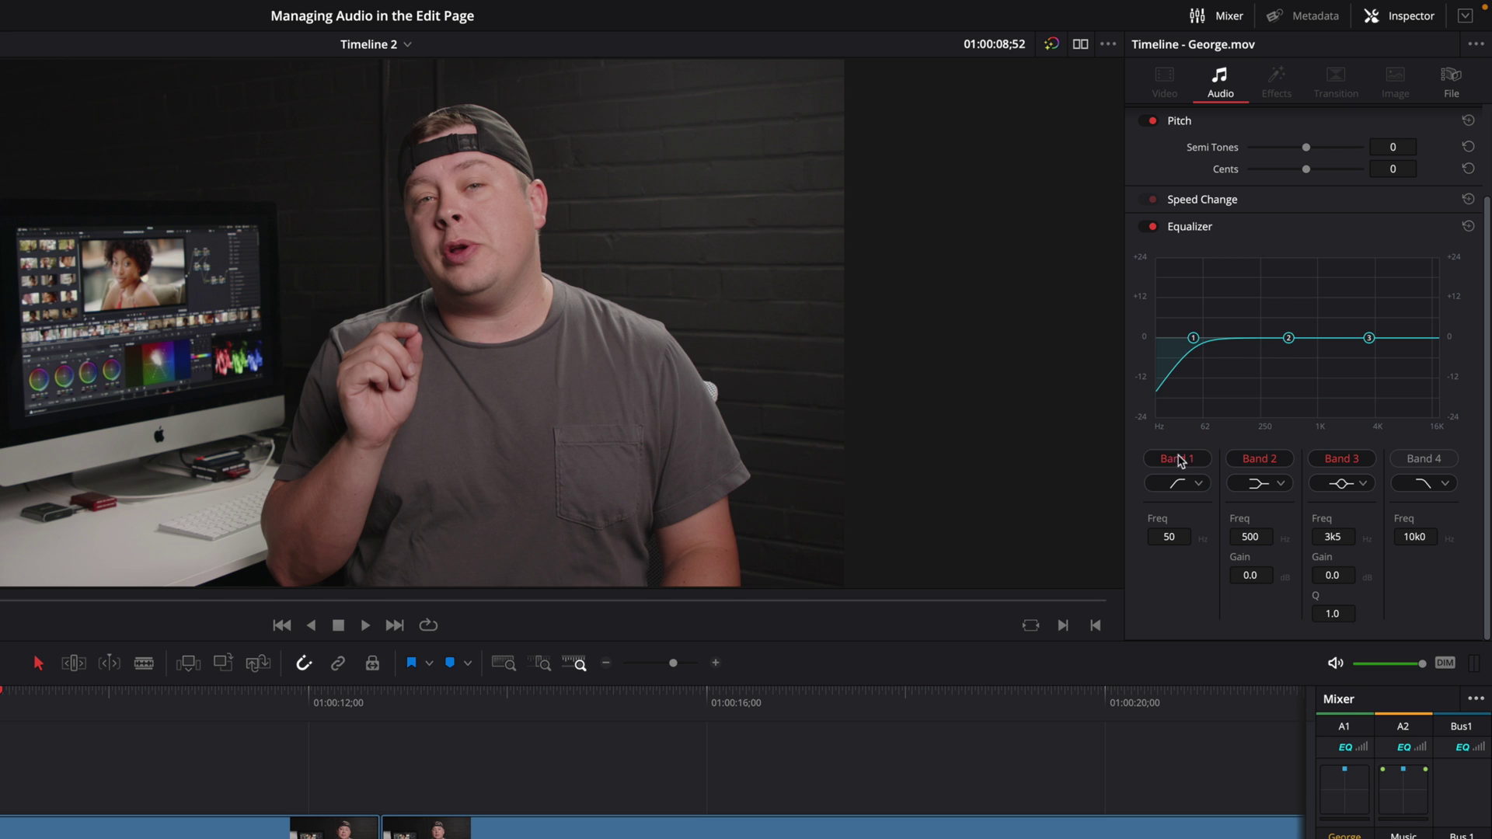
pyautogui.click(1430, 459)
# Reshape Band 1's low end, try a bell filter, then set it back to low cut
pyautogui.moveTo(1193, 339); pyautogui.dragTo(1214, 372)
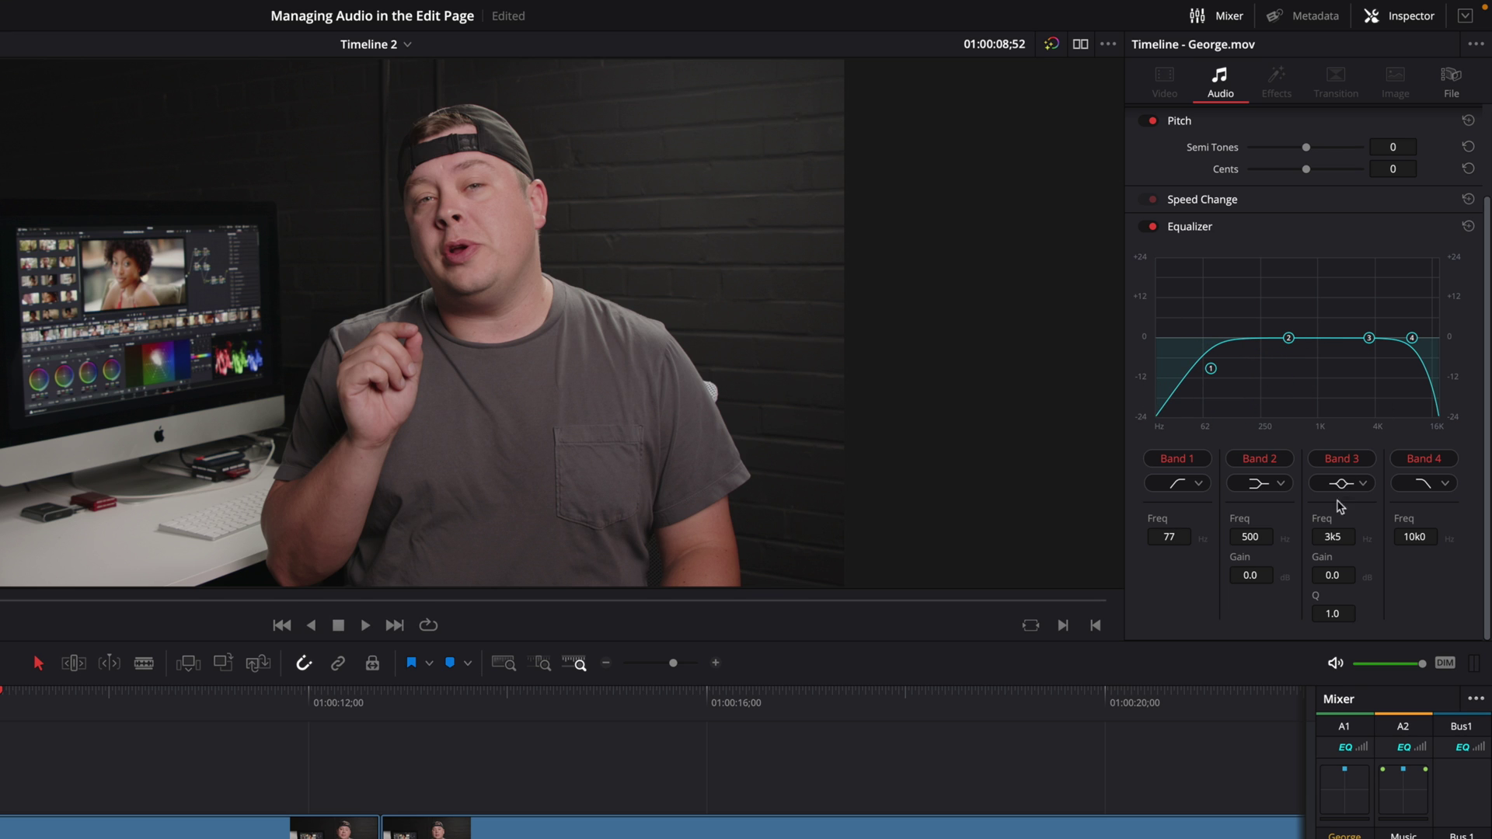
pyautogui.click(1178, 484)
pyautogui.click(1180, 552)
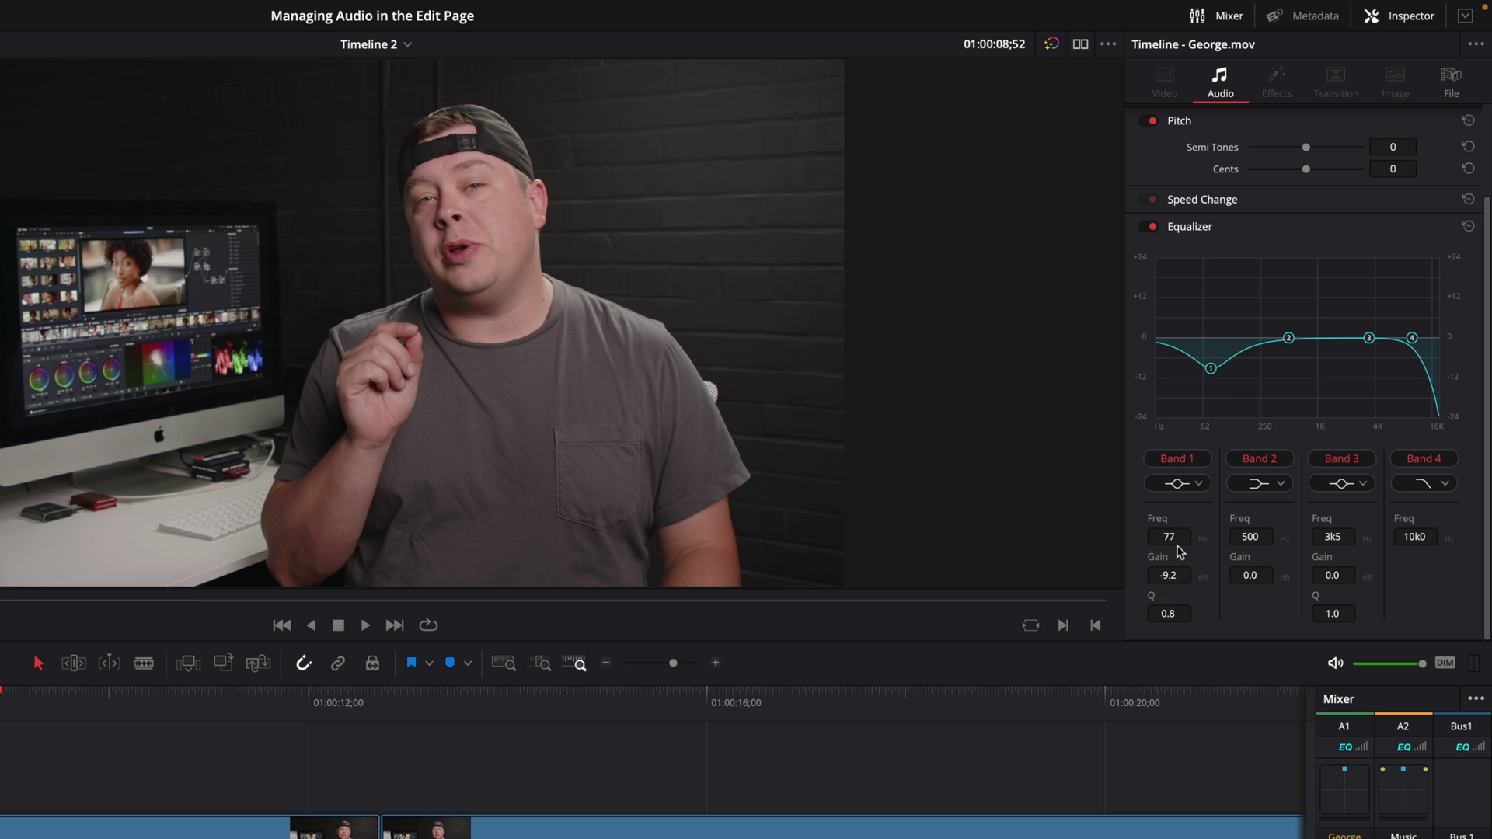
pyautogui.moveTo(1215, 375); pyautogui.dragTo(1207, 346)
pyautogui.click(1177, 483)
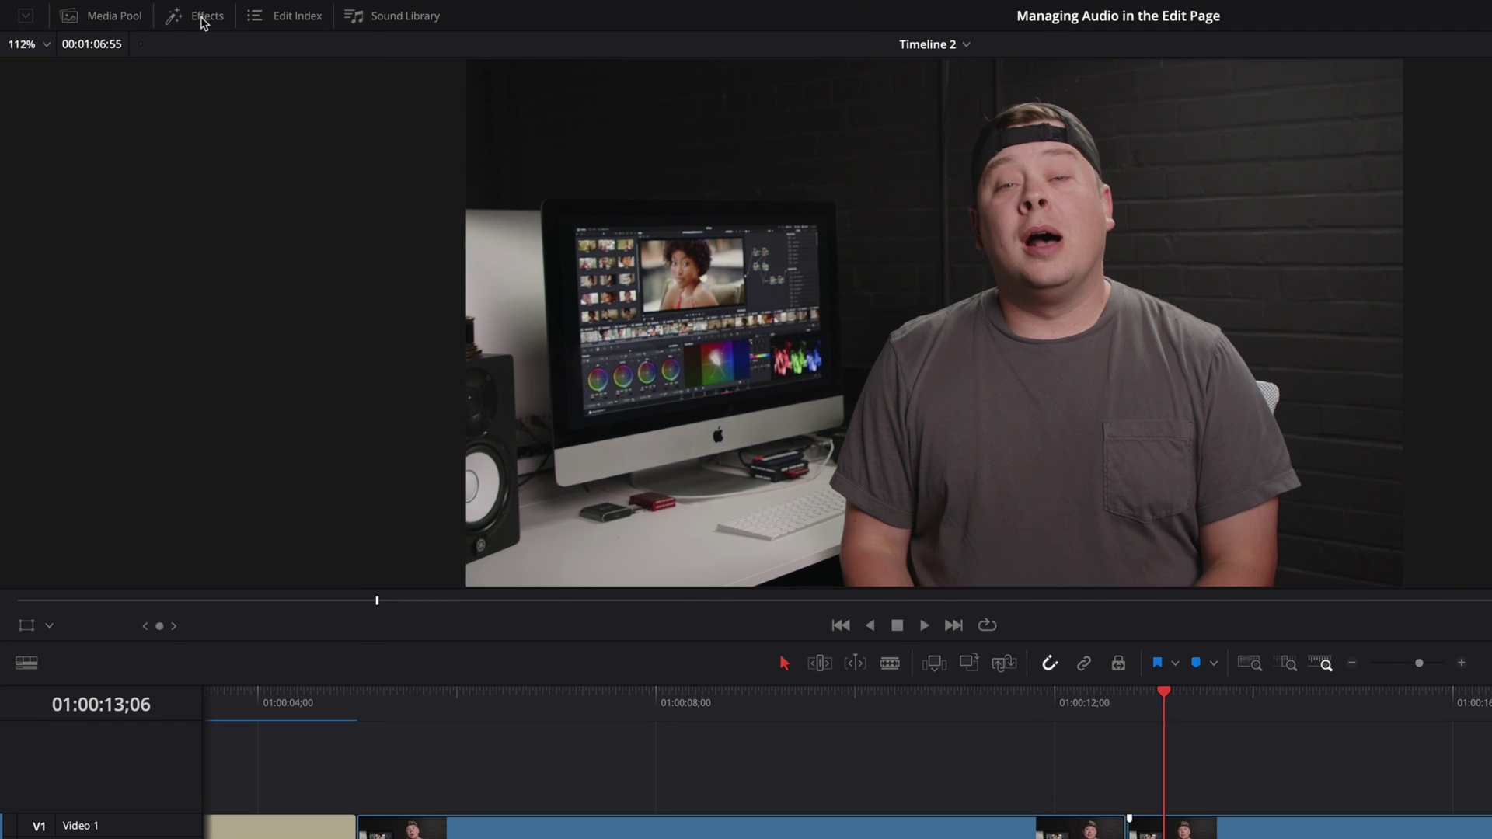
# Show the Fairlight FX list under Audio FX in the Effects library and pick up Echo
pyautogui.click(203, 17)
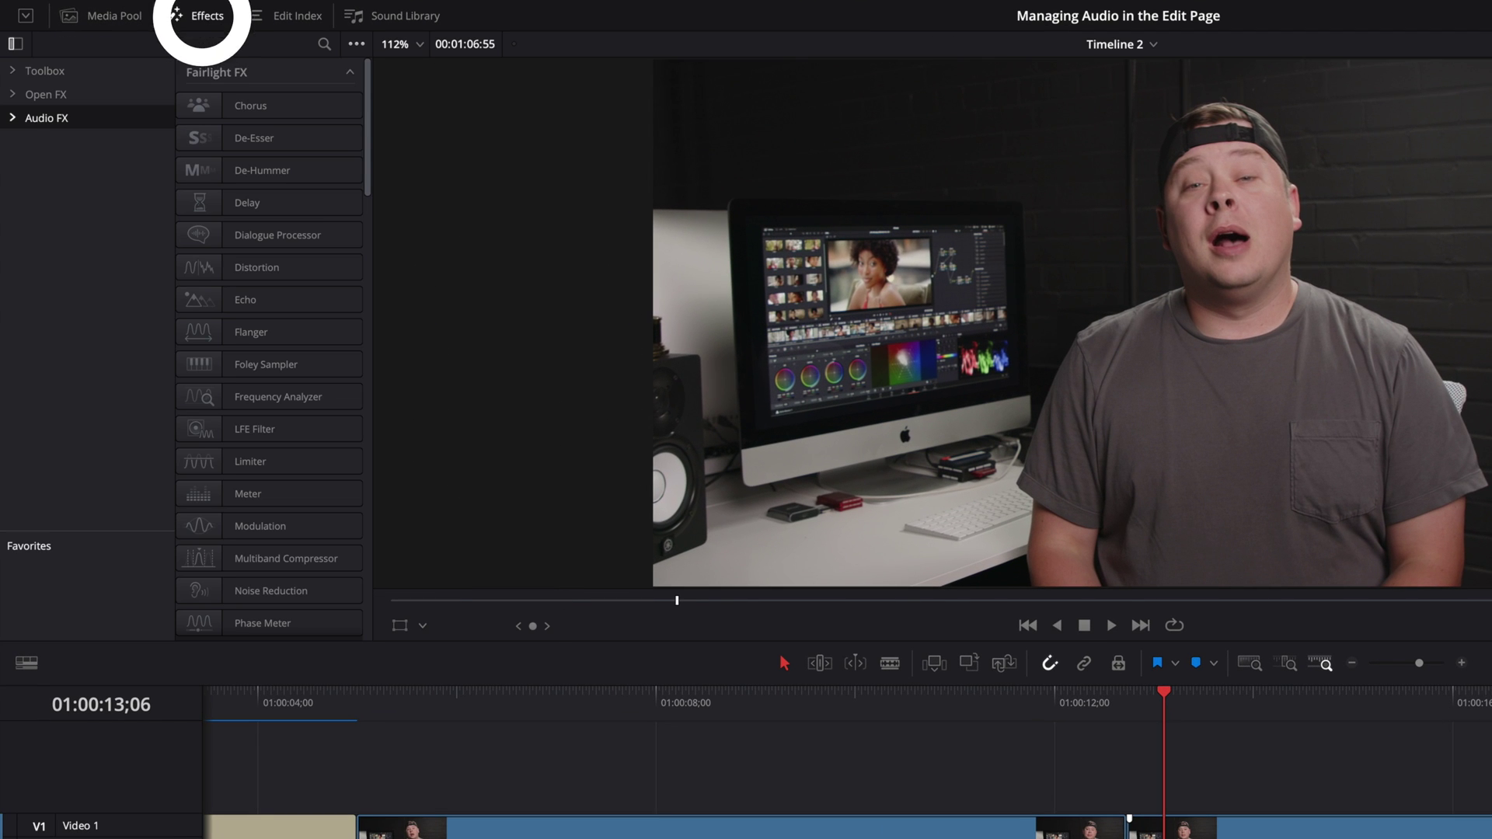
pyautogui.click(12, 119)
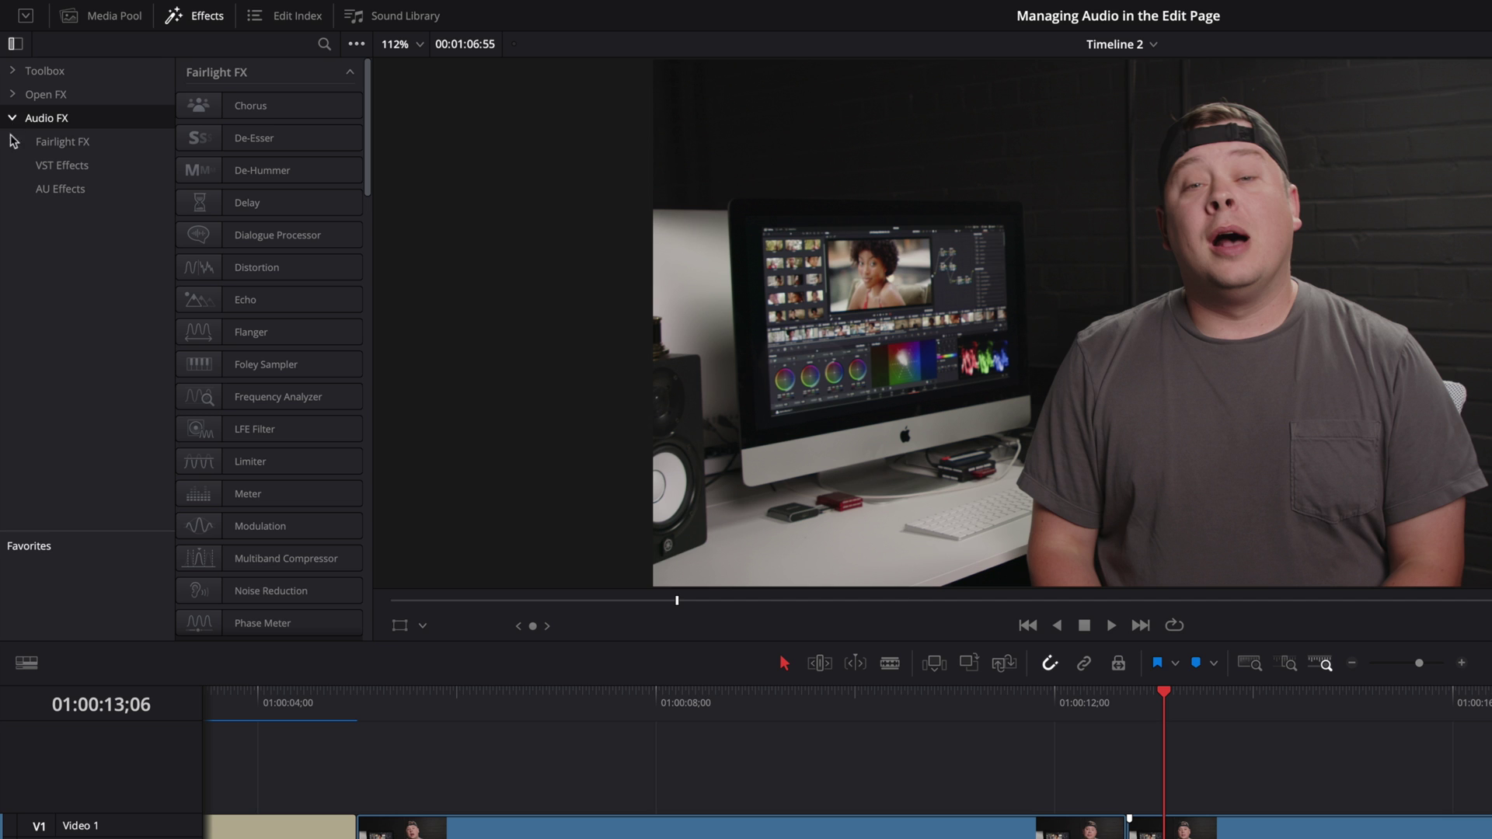
pyautogui.click(59, 143)
pyautogui.moveTo(175, 201); pyautogui.dragTo(125, 201)
pyautogui.moveTo(365, 274); pyautogui.dragTo(369, 318)
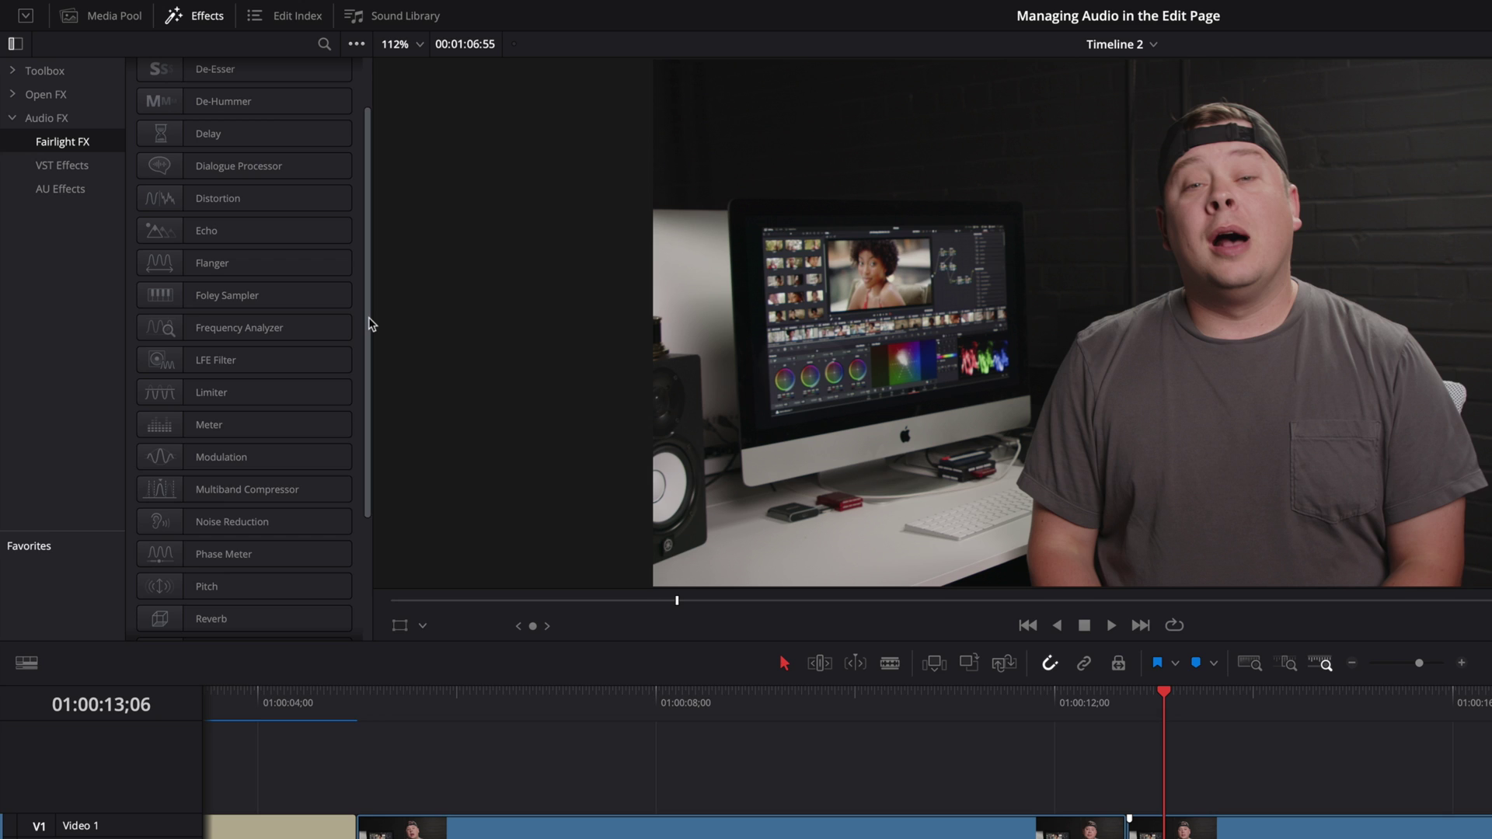
pyautogui.moveTo(206, 231); pyautogui.dragTo(223, 235)
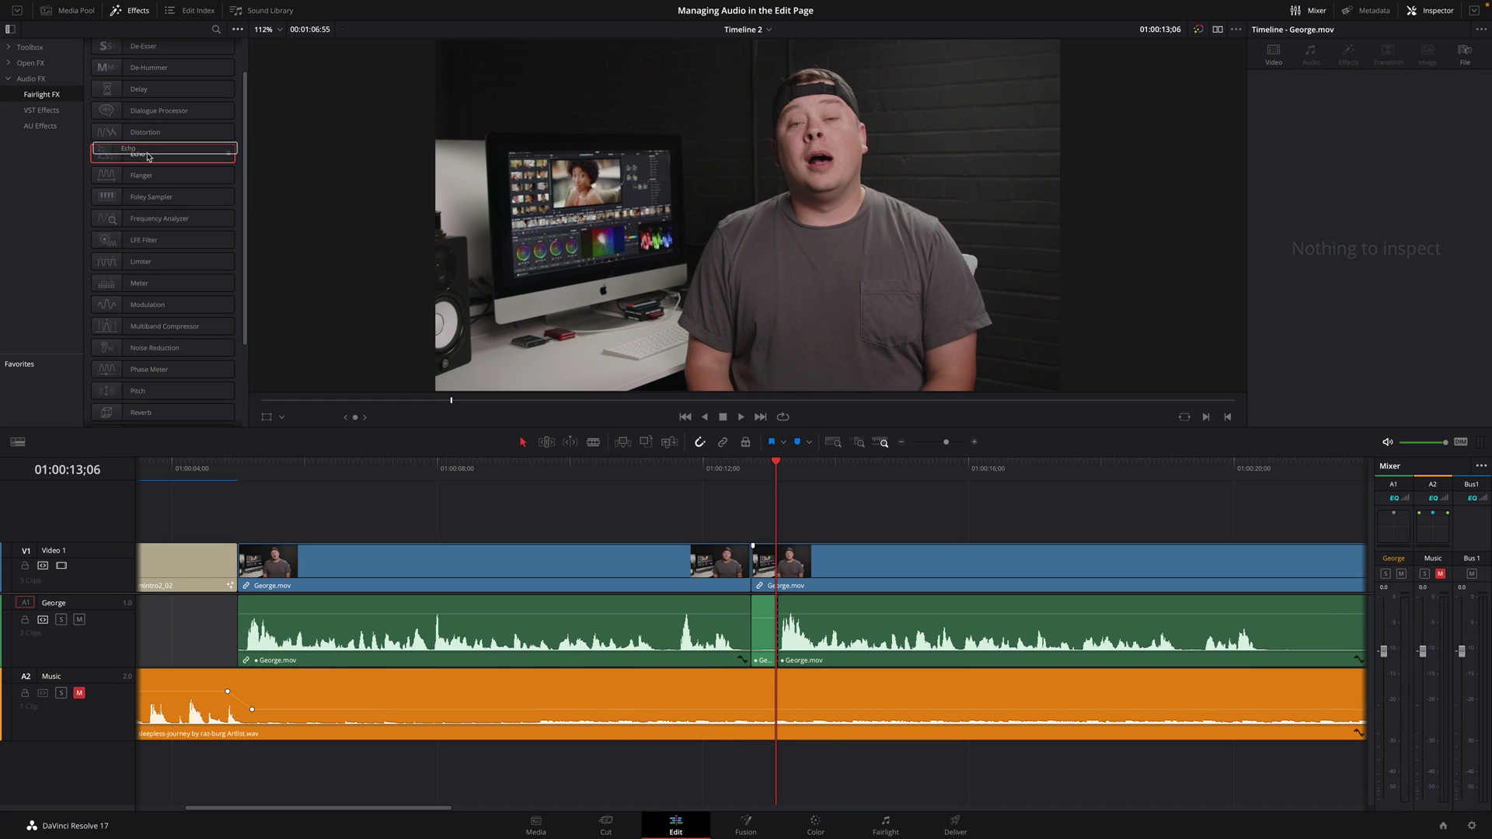
# Apply Echo to the George clip, lowering High Cut to 859 and Delay Time to 203.90 while listening
pyautogui.moveTo(148, 157); pyautogui.dragTo(409, 635)
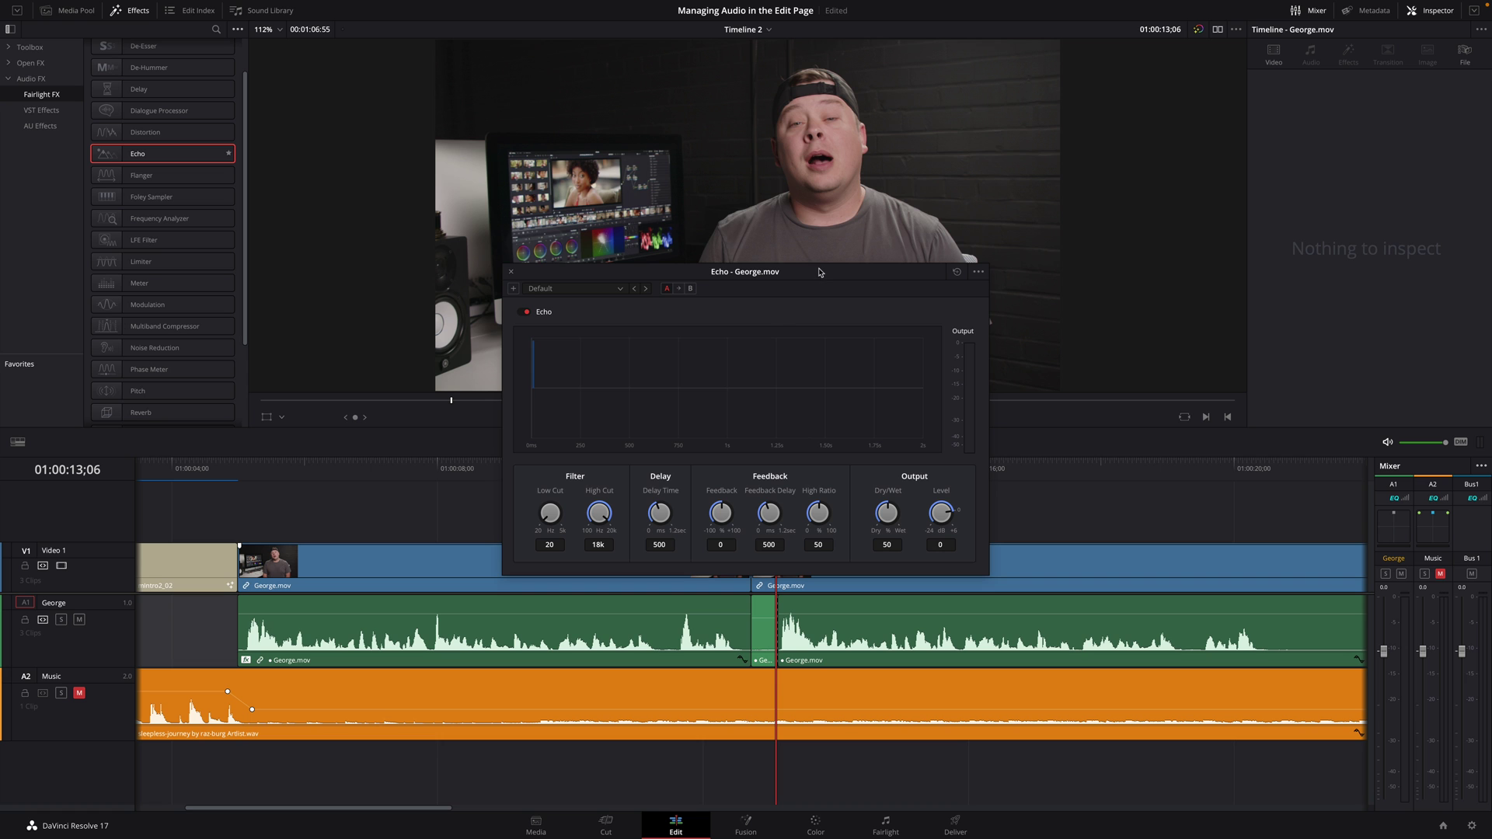
pyautogui.moveTo(824, 273); pyautogui.dragTo(1174, 232)
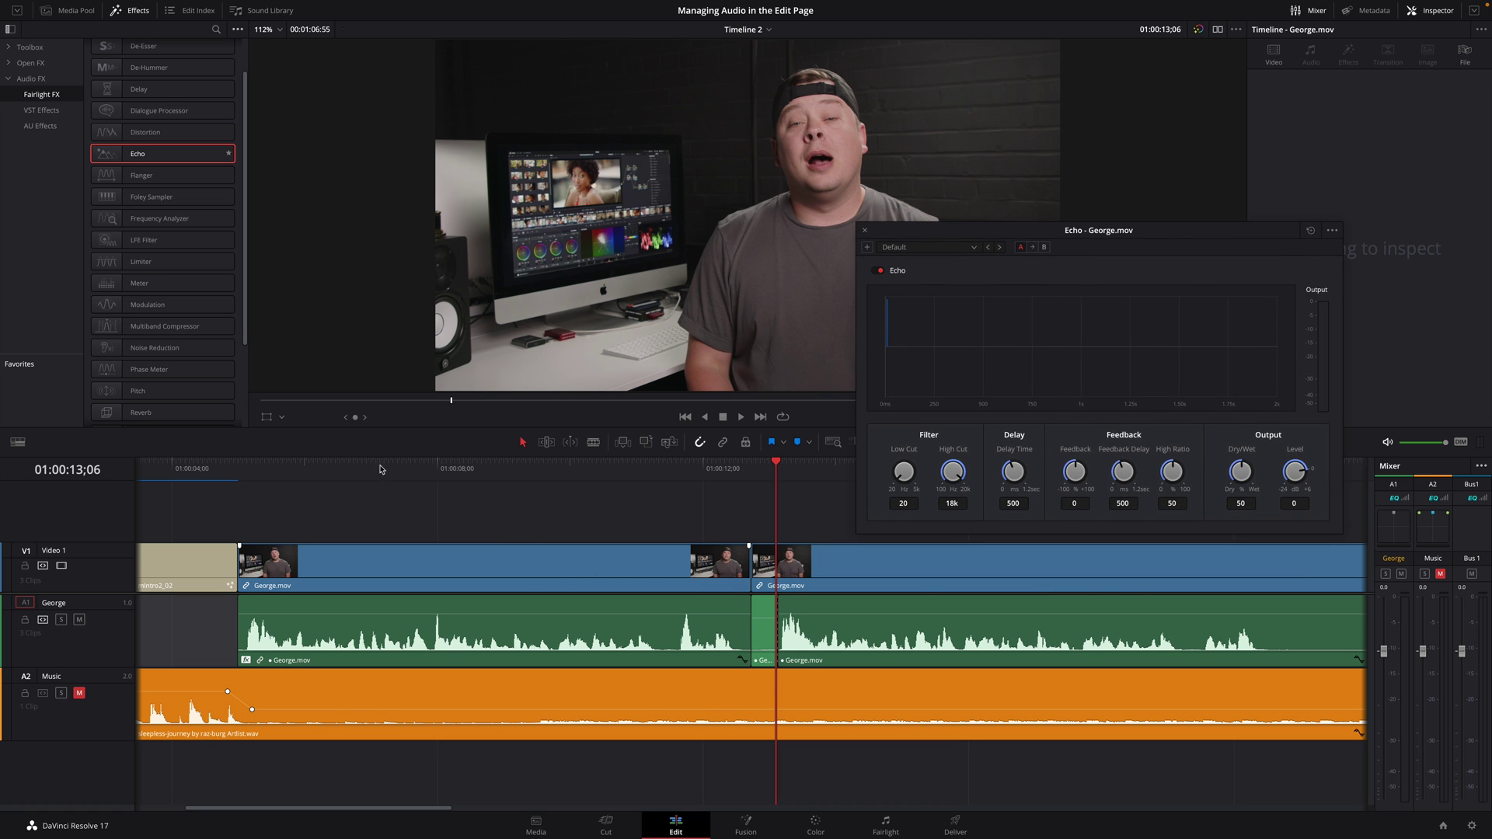
pyautogui.moveTo(381, 469); pyautogui.dragTo(270, 469)
pyautogui.press('space')
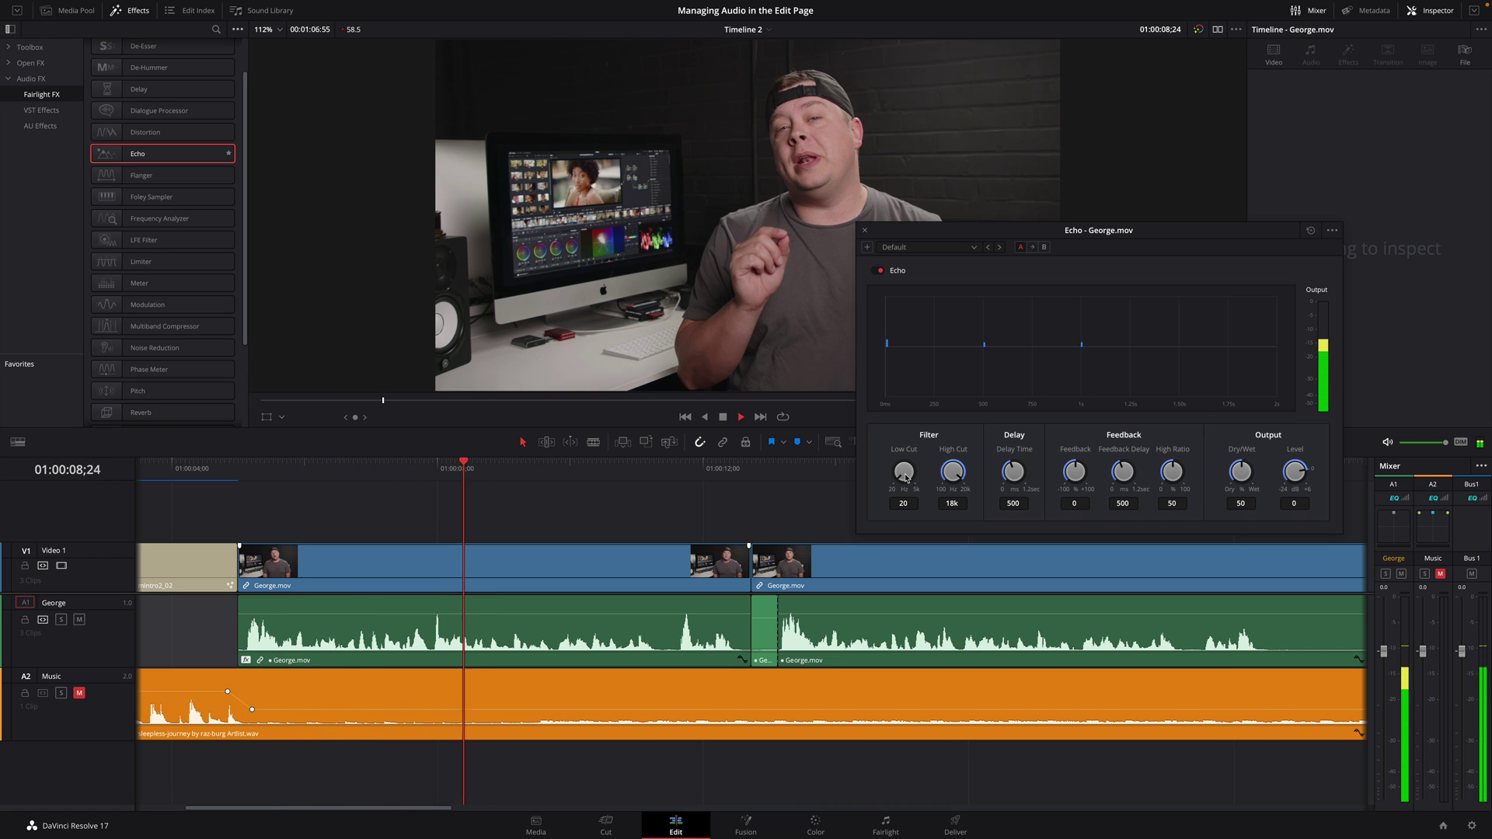
pyautogui.moveTo(953, 471); pyautogui.dragTo(872, 464)
pyautogui.press('space')
pyautogui.moveTo(1006, 472); pyautogui.dragTo(900, 477)
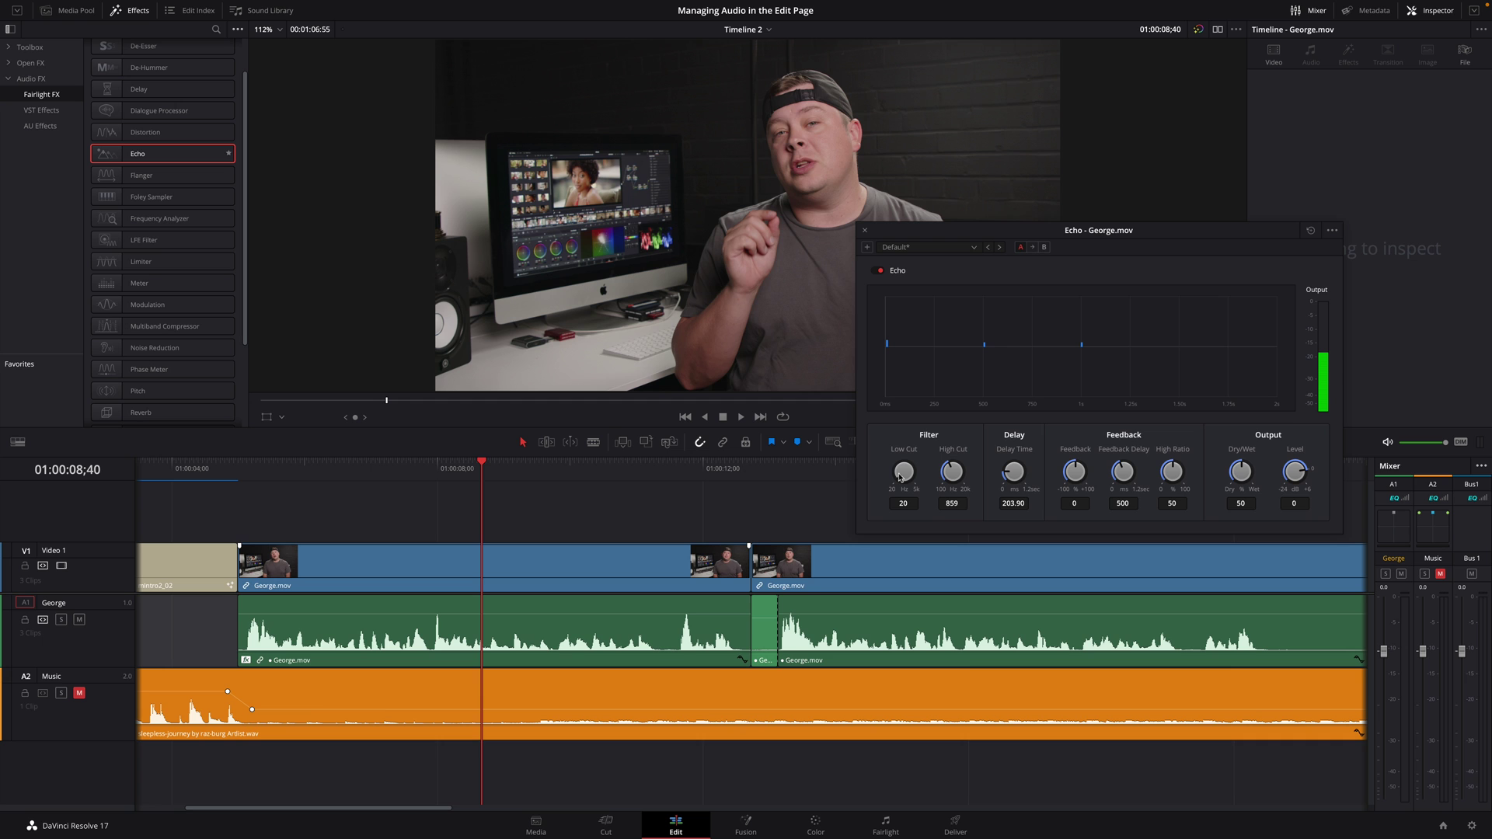
pyautogui.click(259, 468)
pyautogui.press('space')
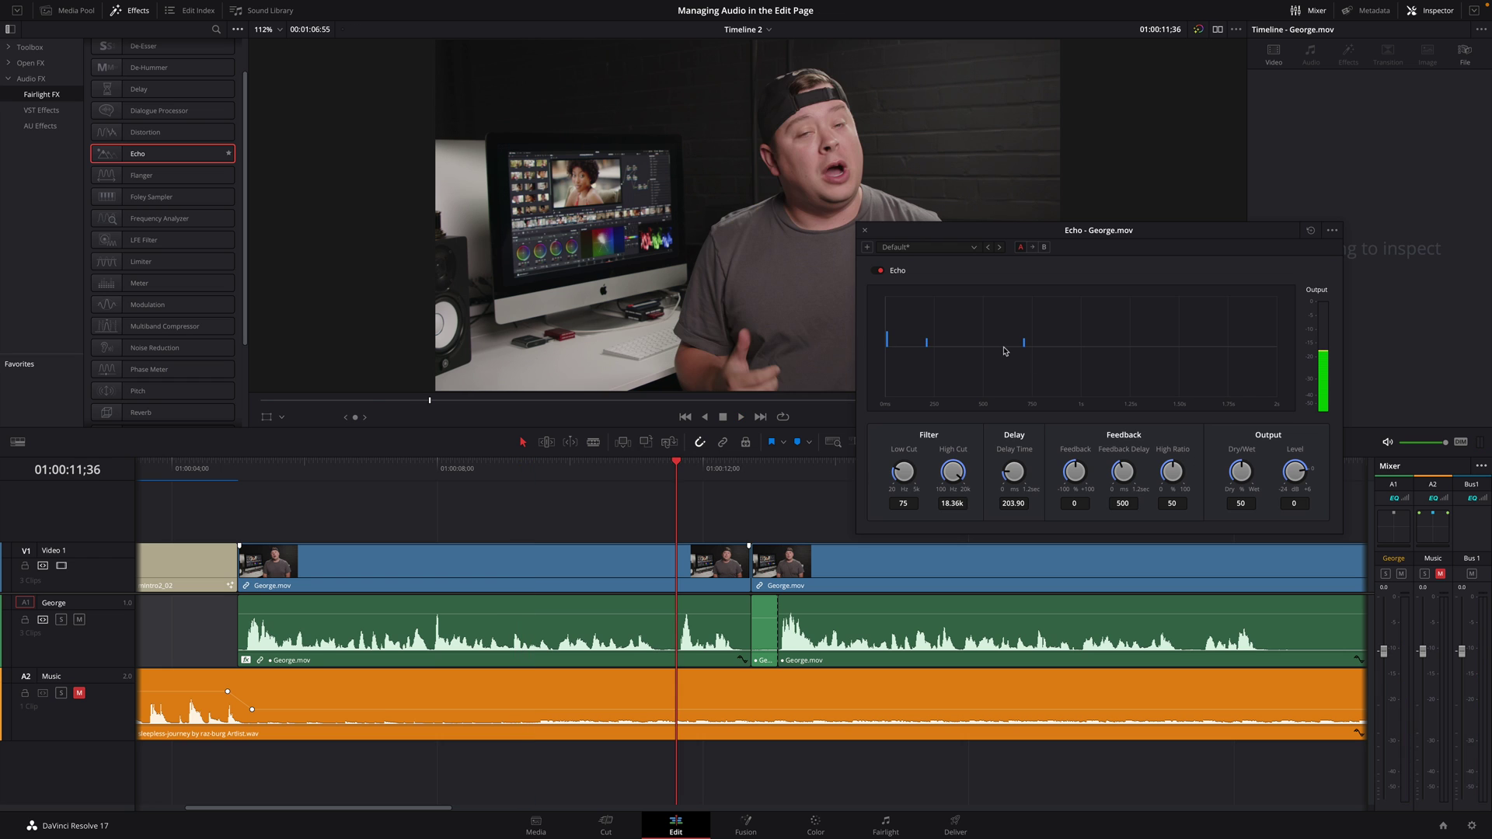
# Audition the Large Hall echo preset, settle on Swirling Close, and skip saving a new preset
pyautogui.click(909, 248)
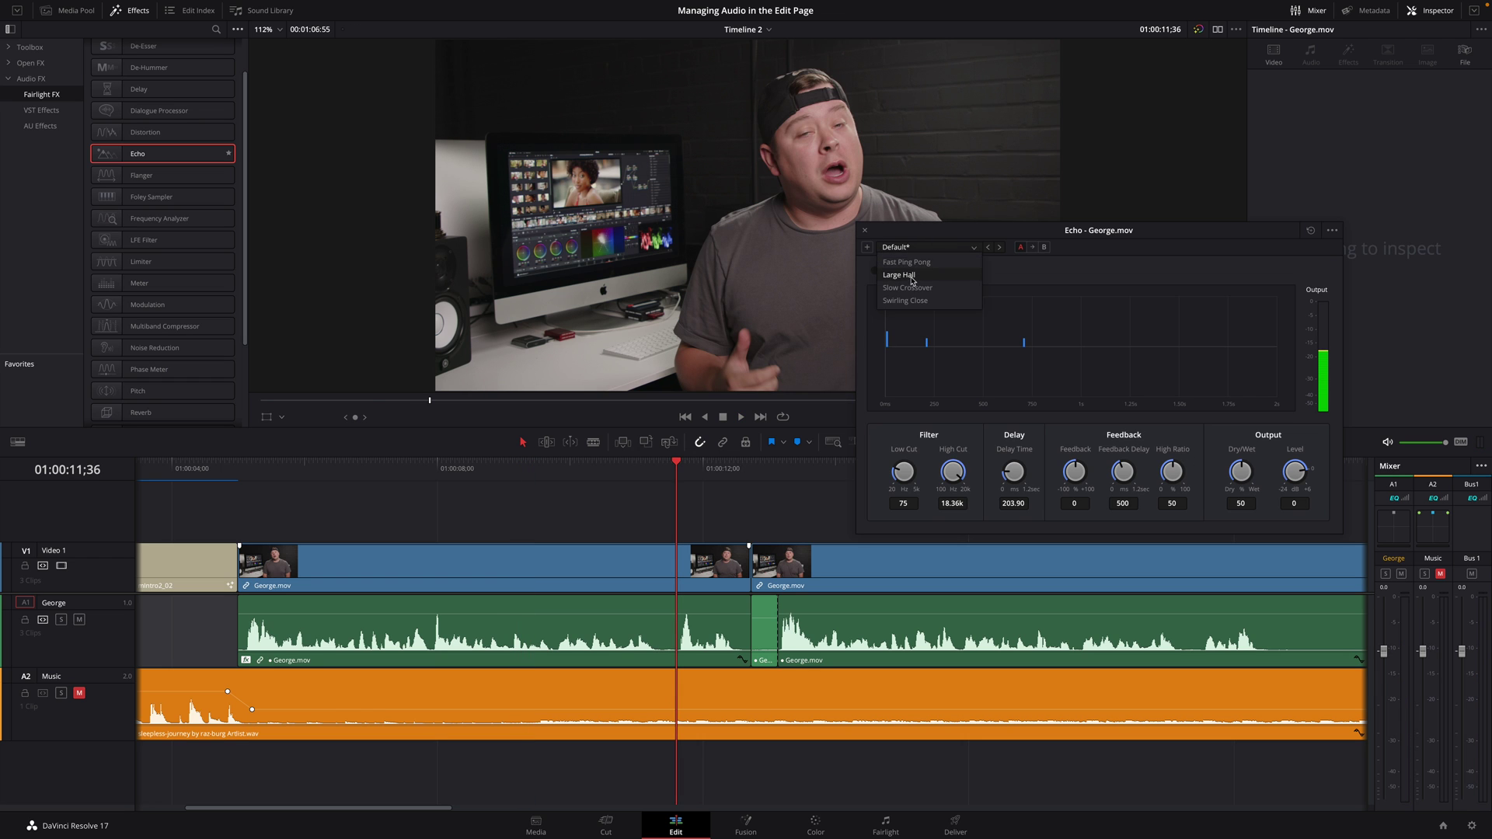
pyautogui.click(901, 275)
pyautogui.press('Up')
pyautogui.press('space')
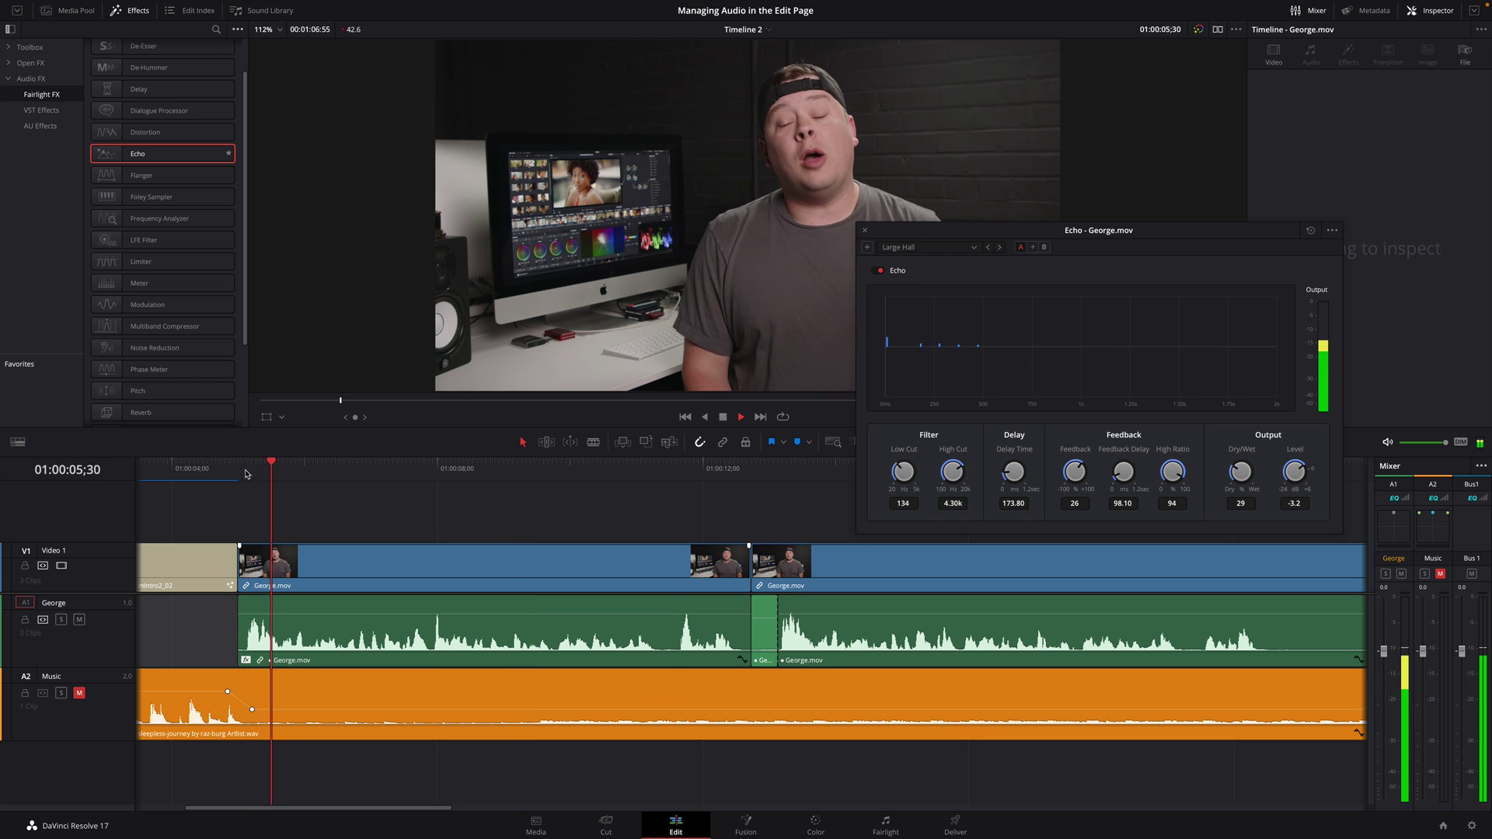
pyautogui.click(909, 247)
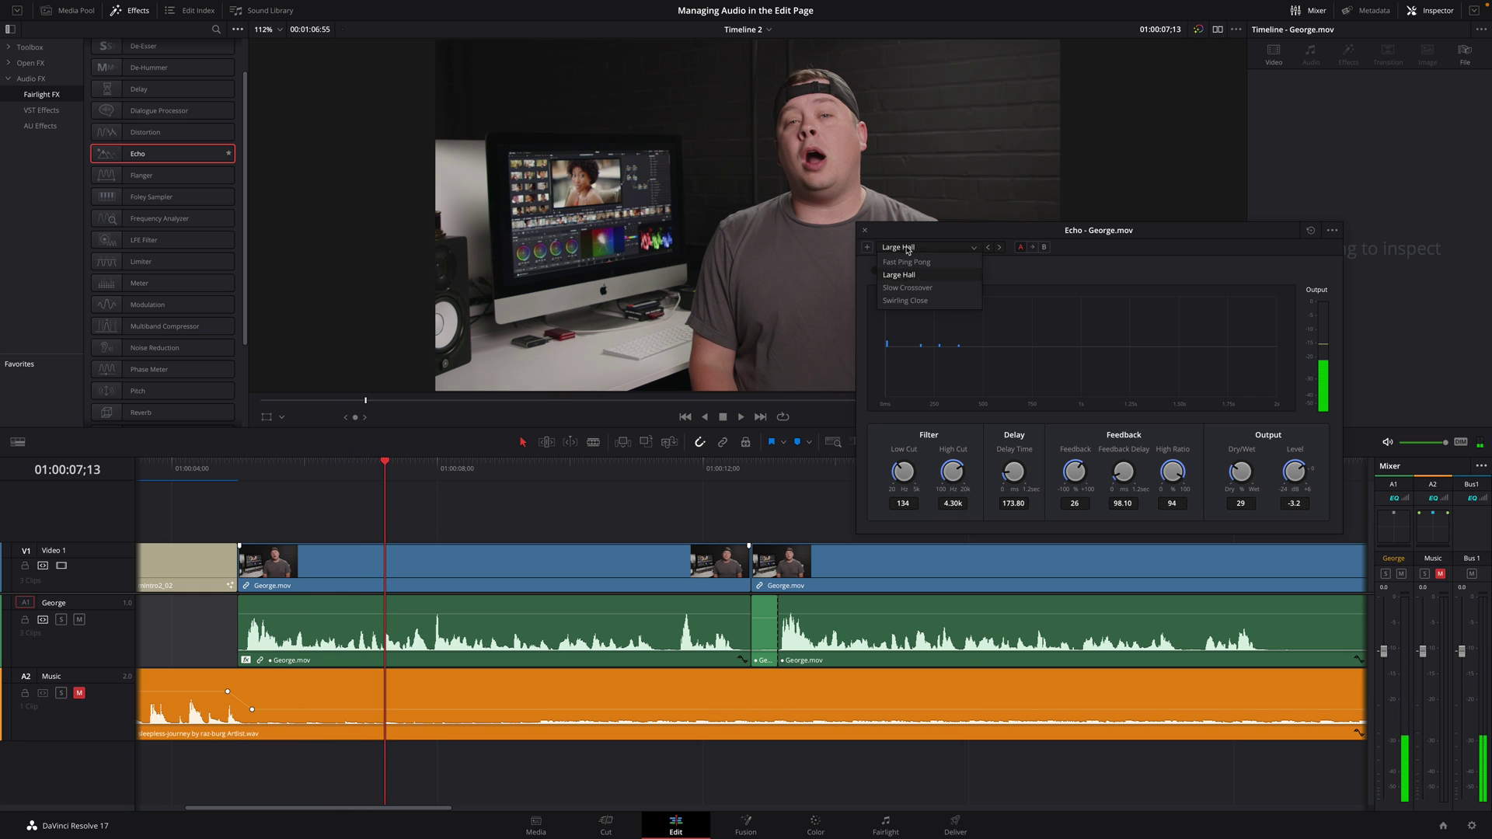
pyautogui.click(902, 288)
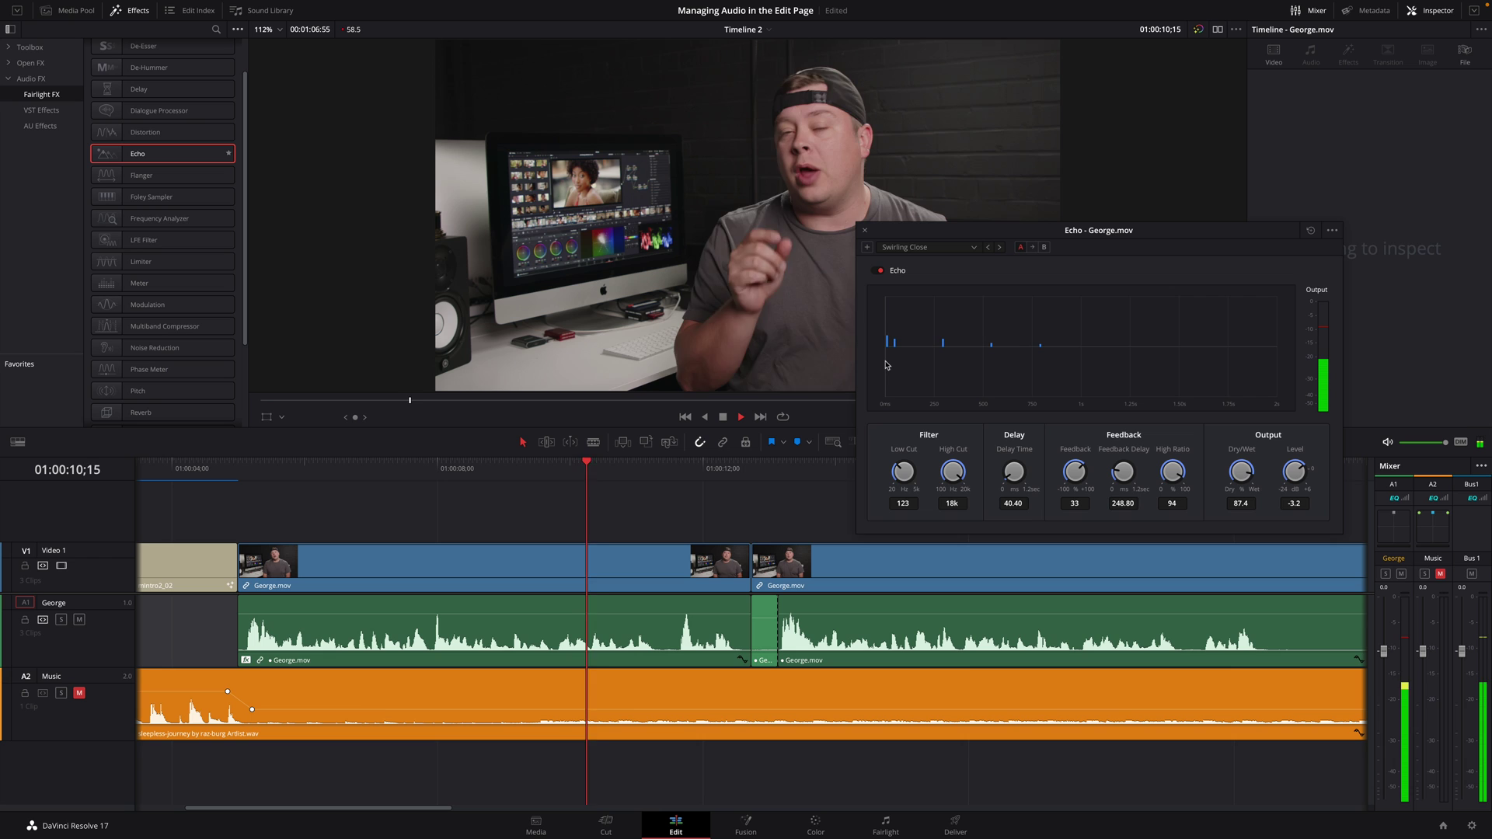
pyautogui.press('space')
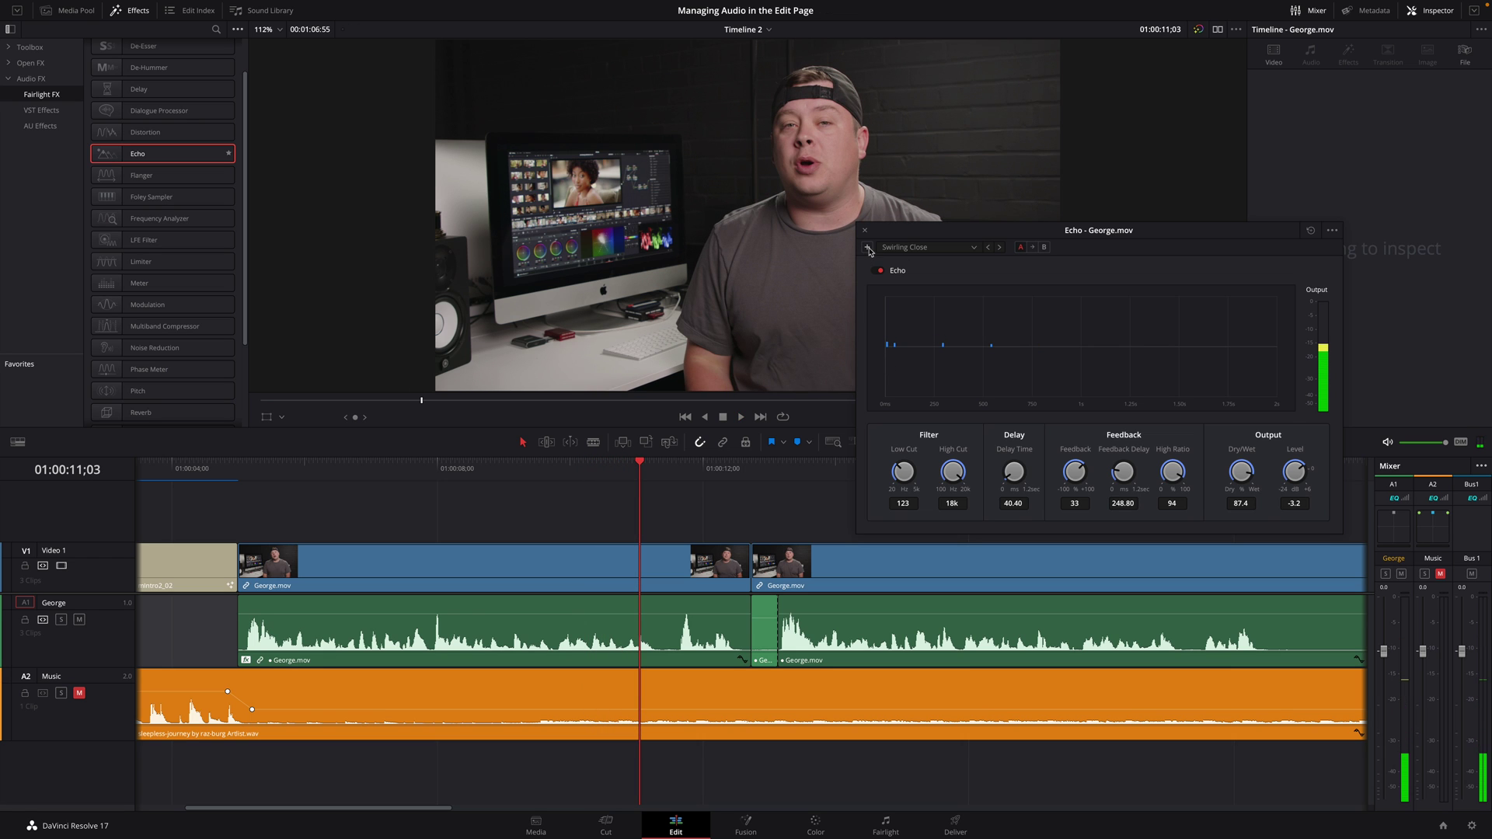
pyautogui.click(869, 248)
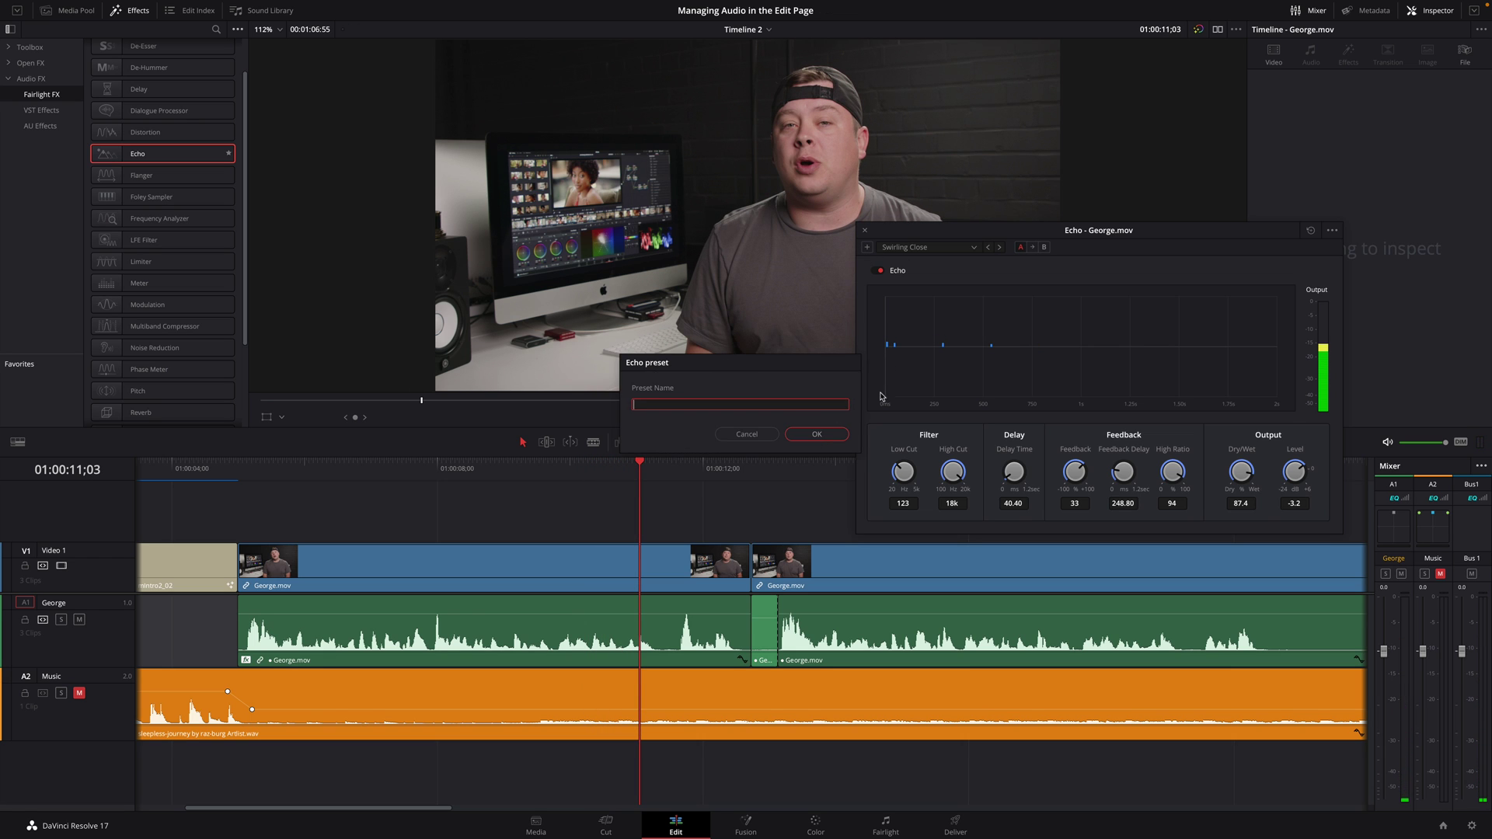
pyautogui.click(746, 434)
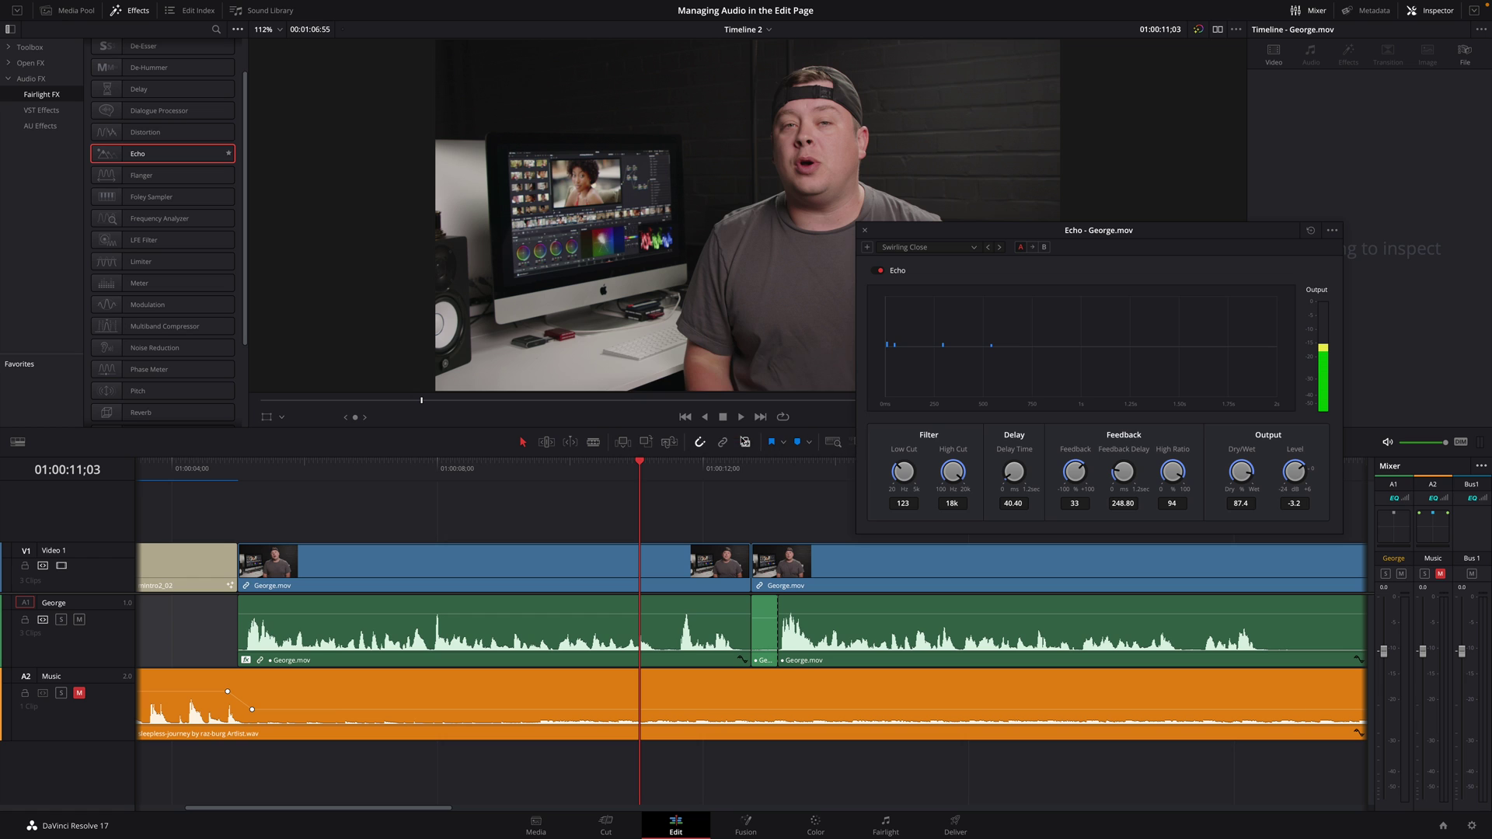
# Close the Echo window and swap the first George clip's Echo for a Multiband Compressor in the Inspector
pyautogui.click(865, 232)
pyautogui.click(414, 619)
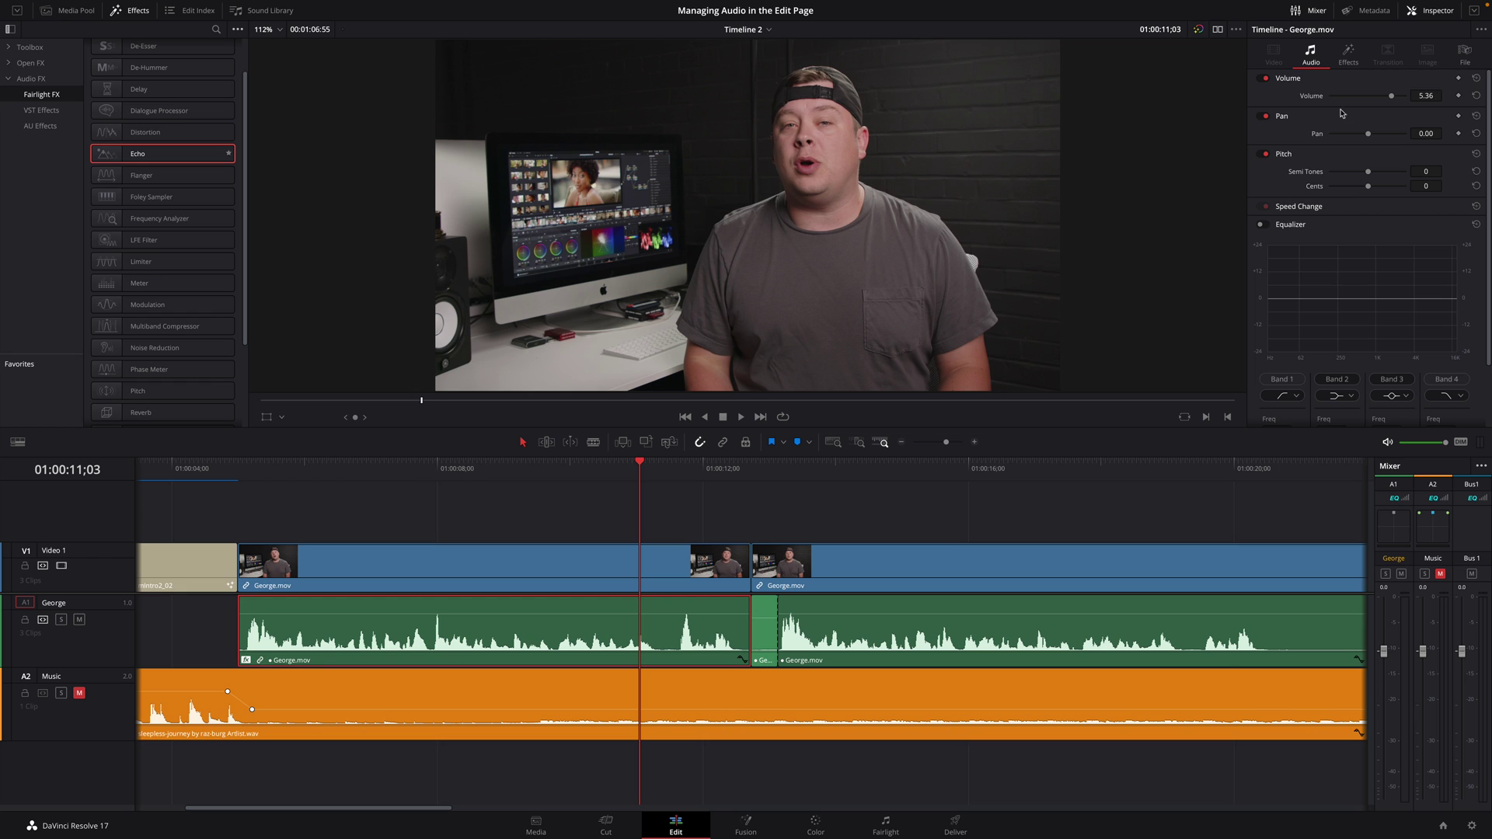
pyautogui.click(1348, 57)
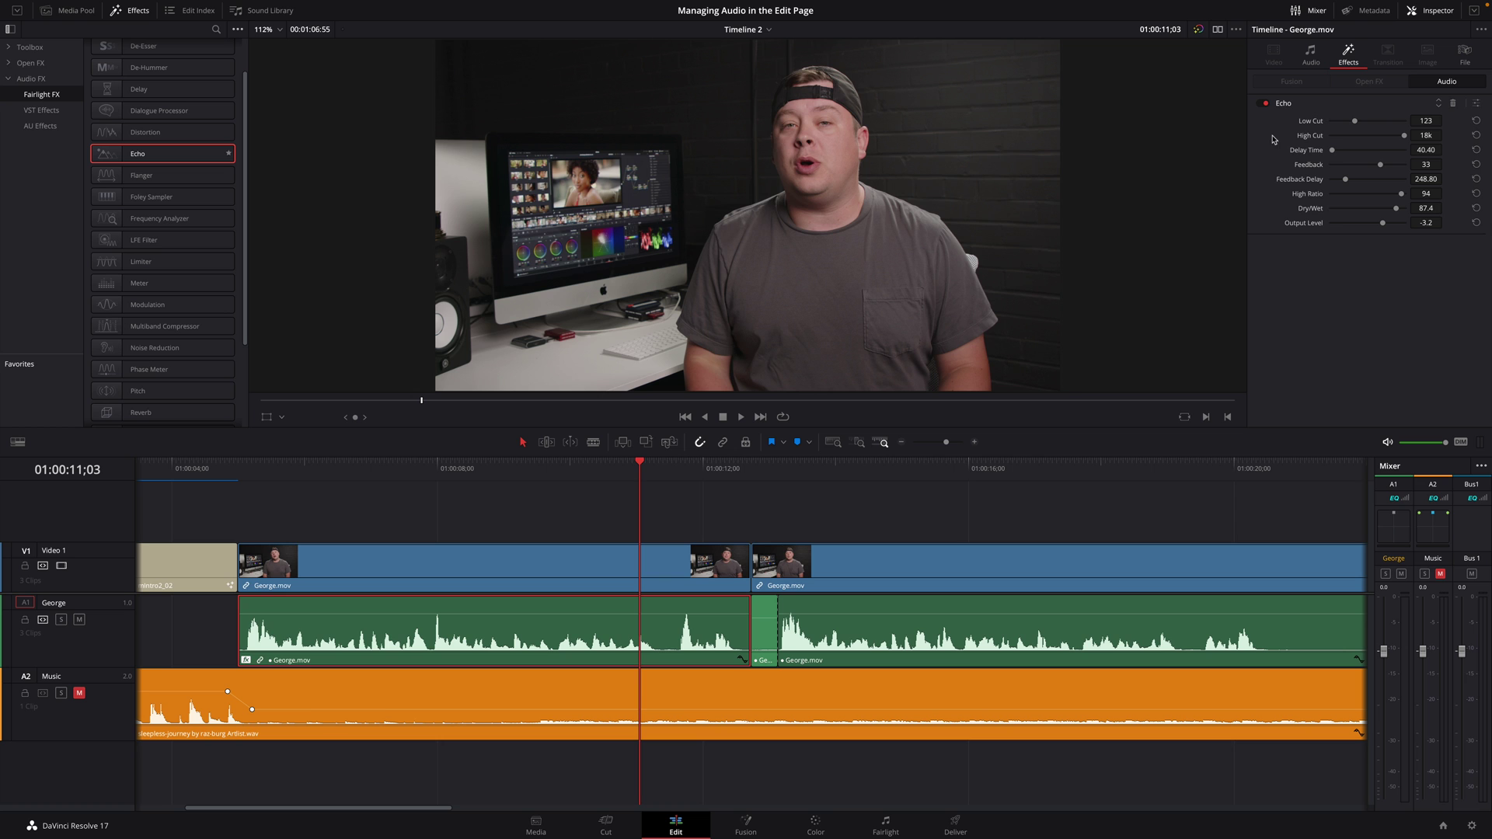
pyautogui.click(1476, 104)
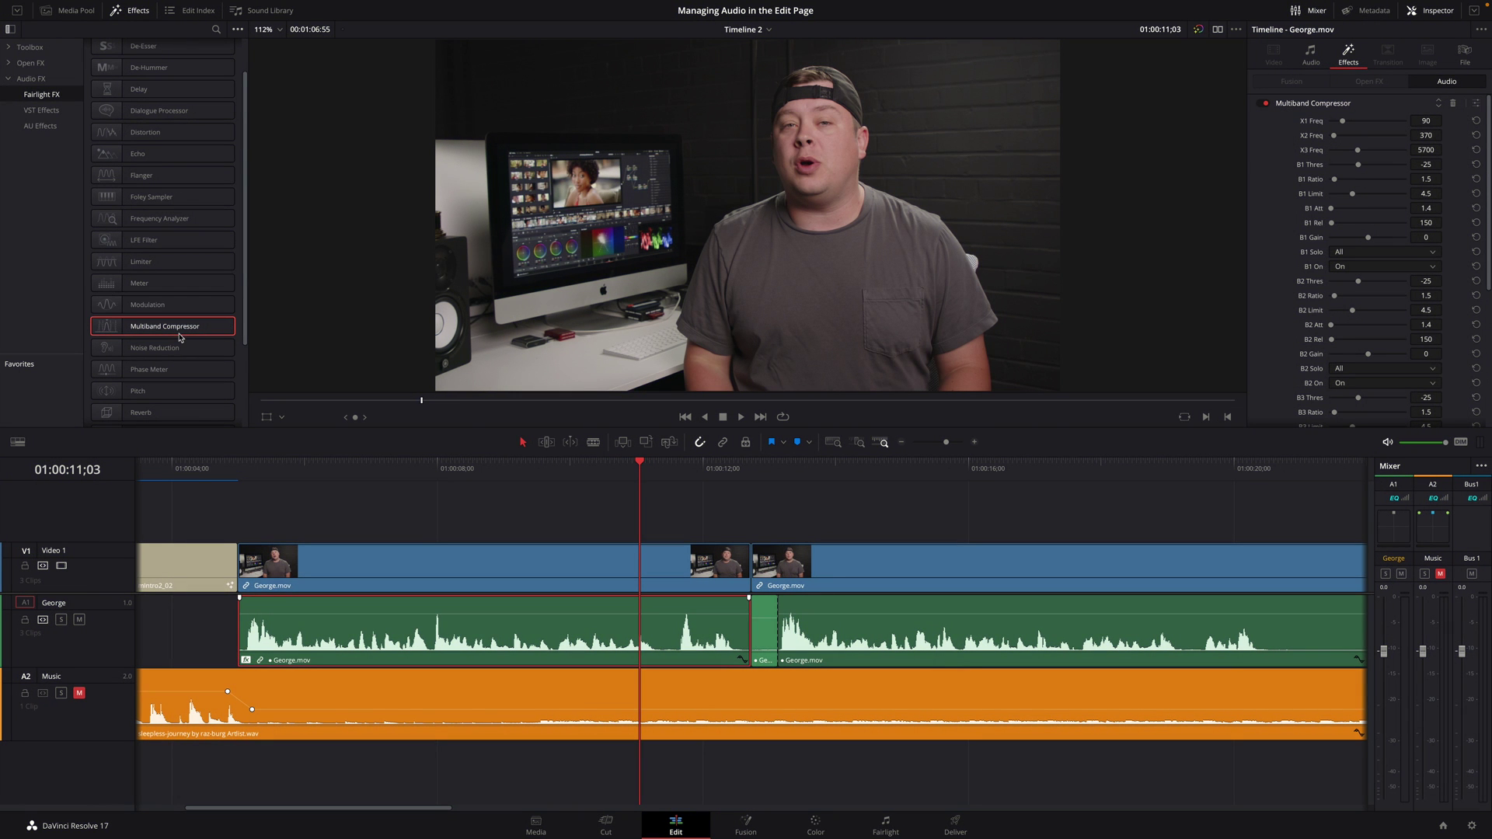
# Drag Reverb from the Fairlight FX list onto the A1 George track in the Mixer
pyautogui.scroll(-3, 180, 338)
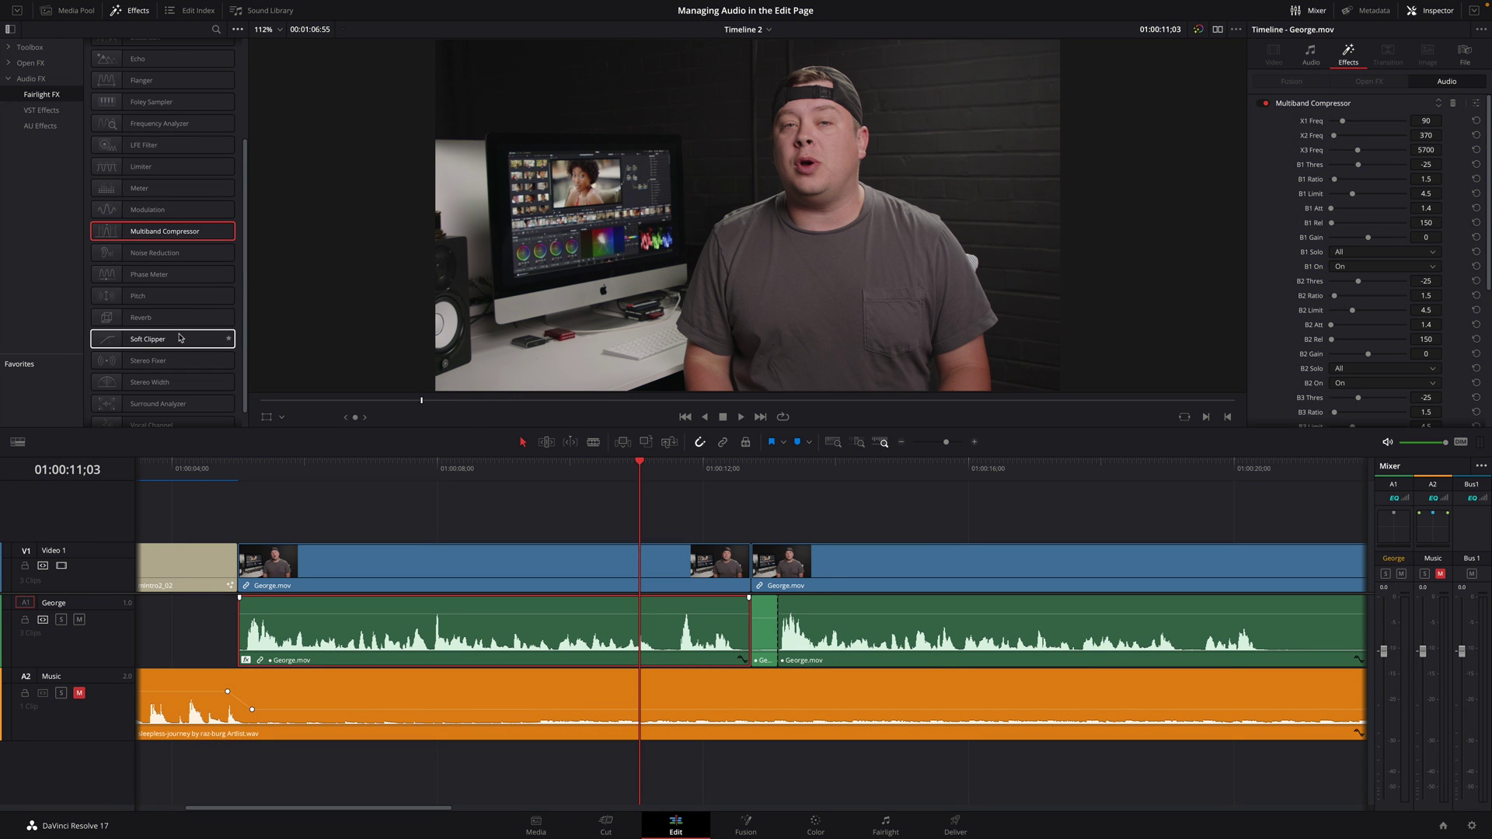
pyautogui.moveTo(140, 321); pyautogui.dragTo(1391, 526)
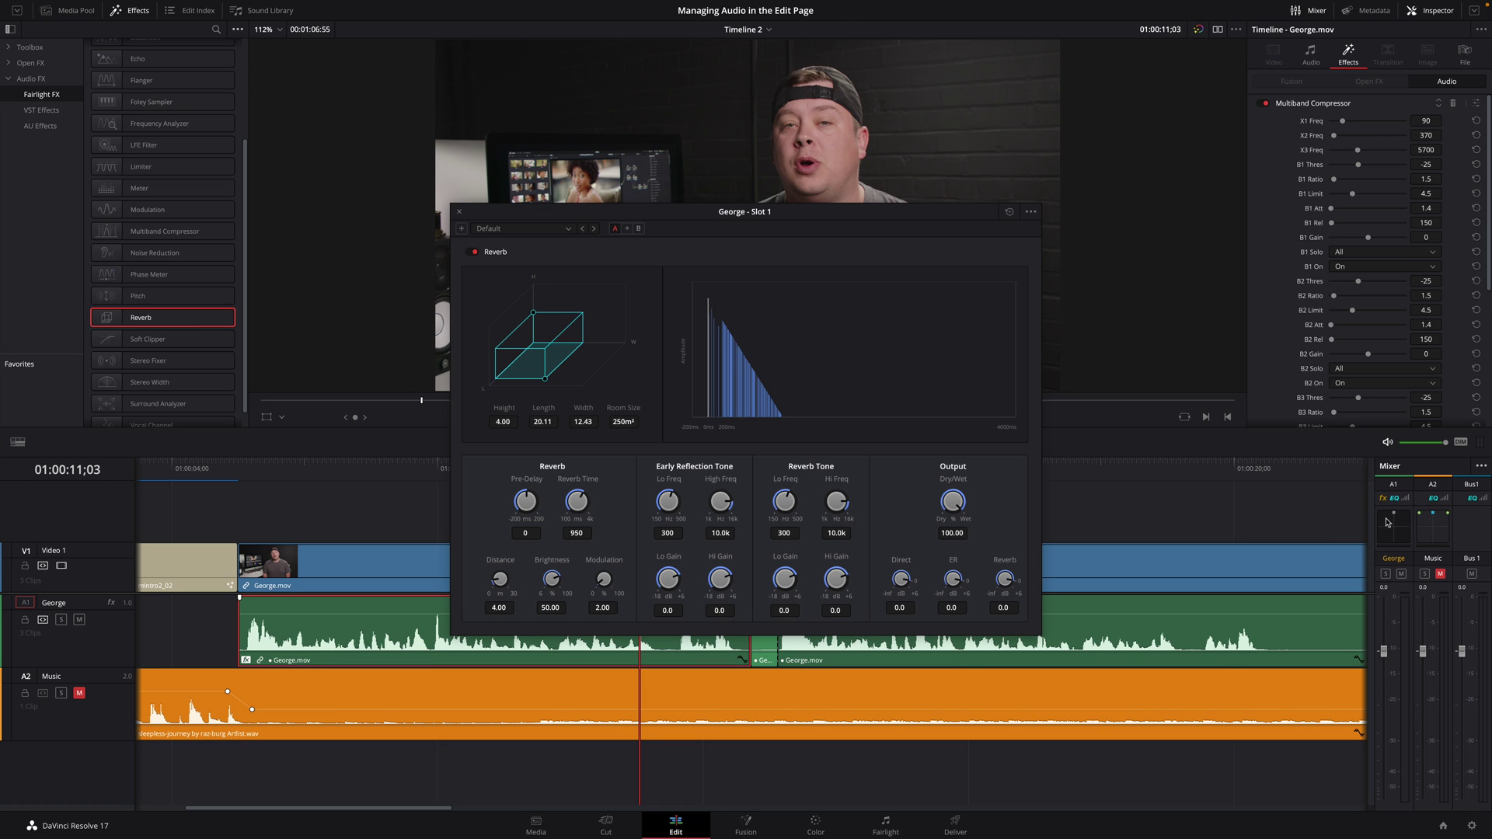
# Apply the Cathedral reverb preset and play the timeline from about 01:00:05 to hear it
pyautogui.click(568, 229)
pyautogui.click(528, 258)
pyautogui.moveTo(534, 216); pyautogui.dragTo(807, 138)
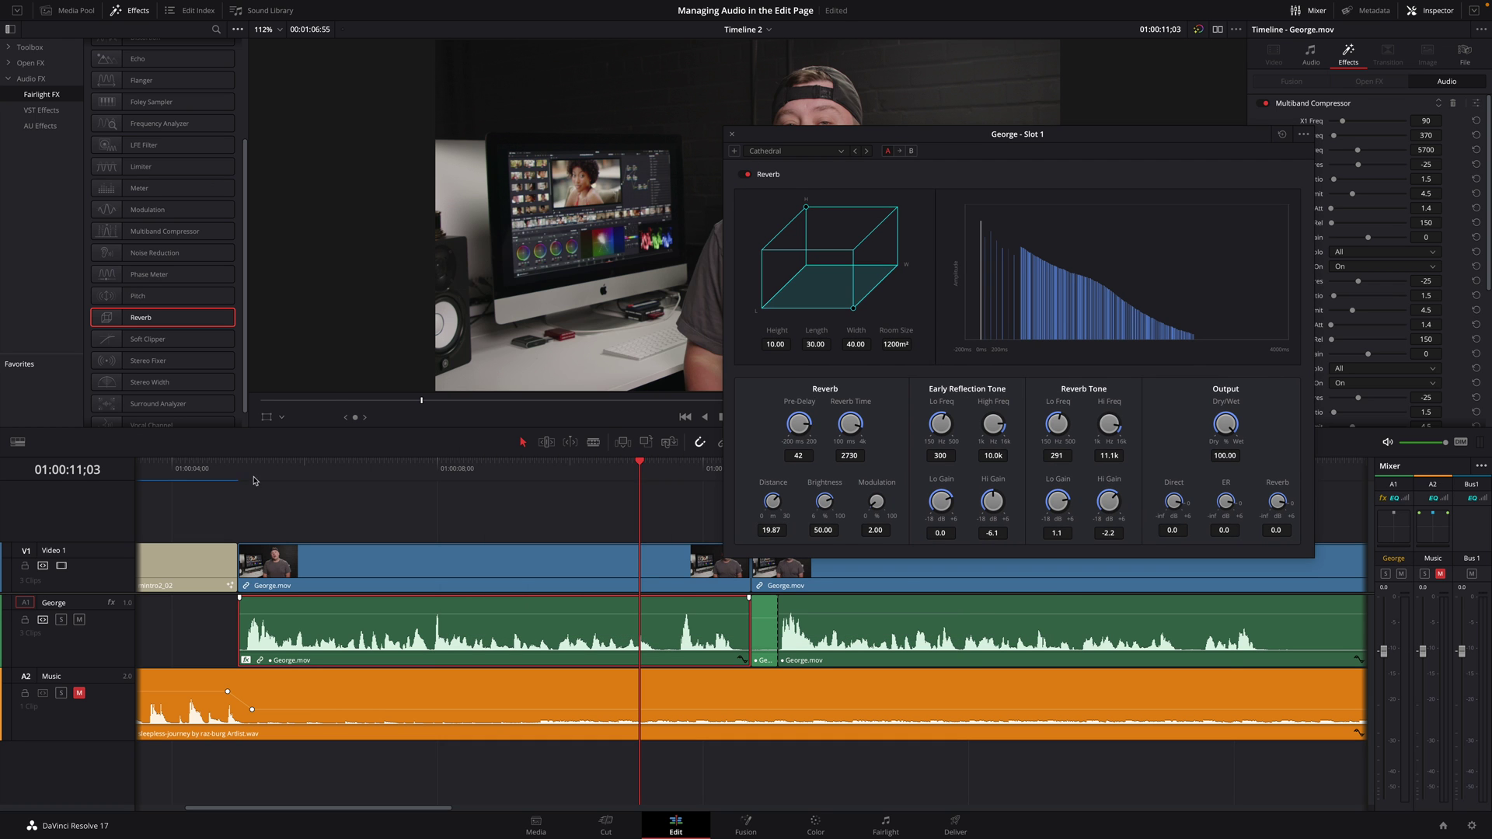
pyautogui.click(249, 476)
pyautogui.press('space')
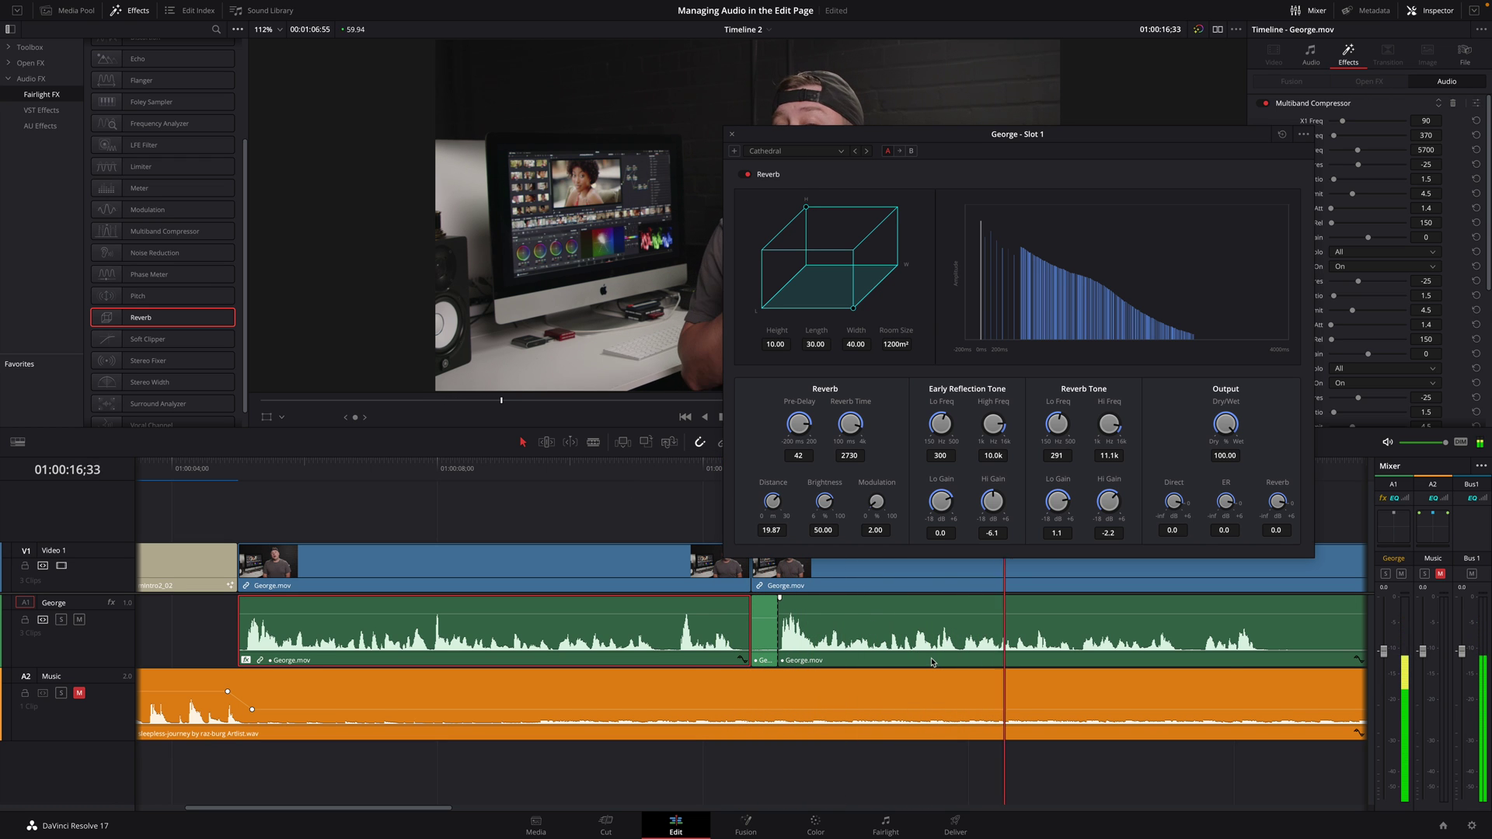
pyautogui.press('space')
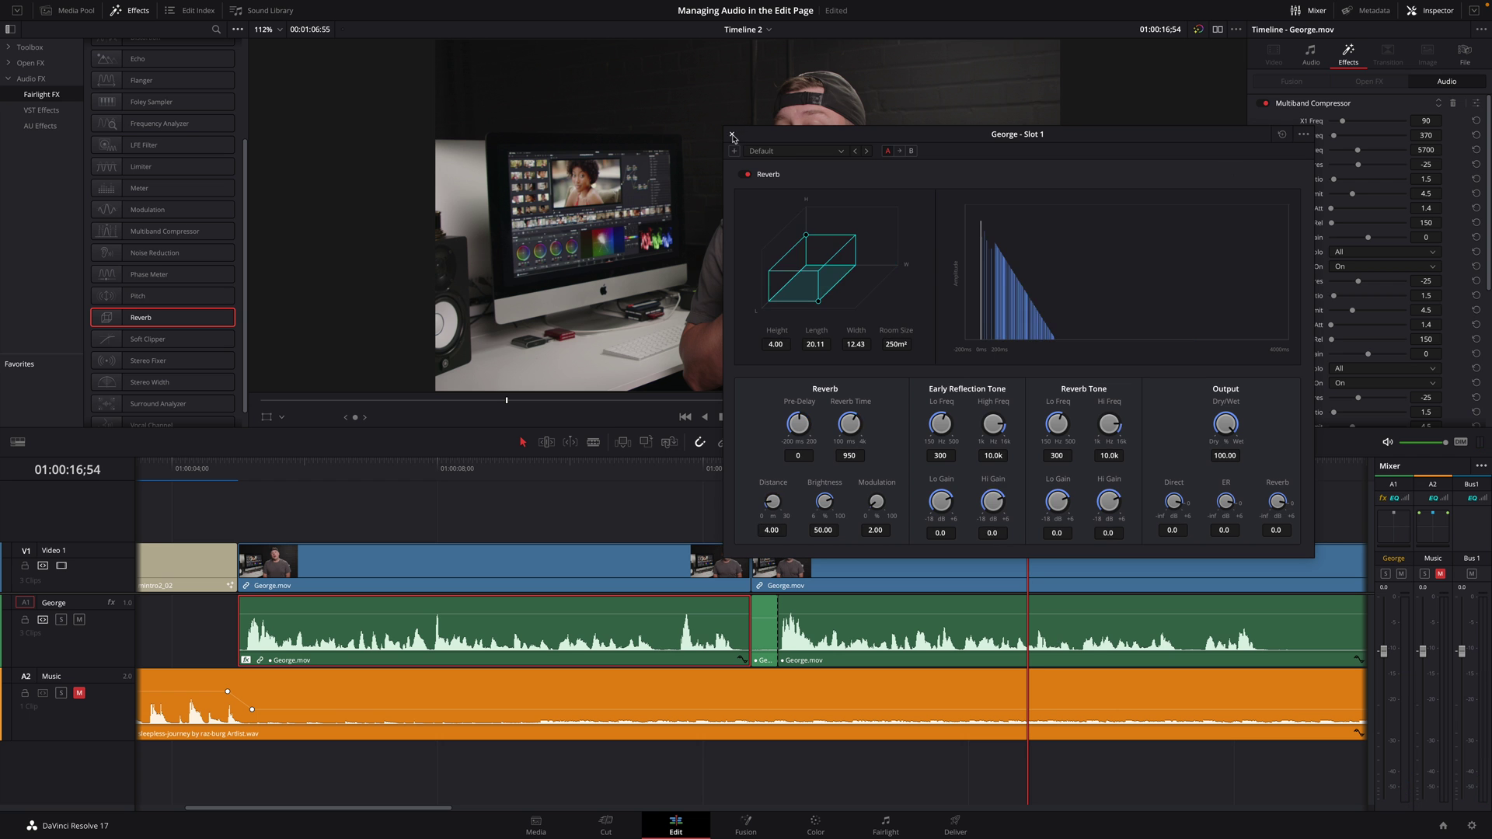
# Close the Reverb window and drag the RX 6 De-reverb VST plugin onto the George clip
pyautogui.click(732, 134)
pyautogui.scroll(-1, 164, 217)
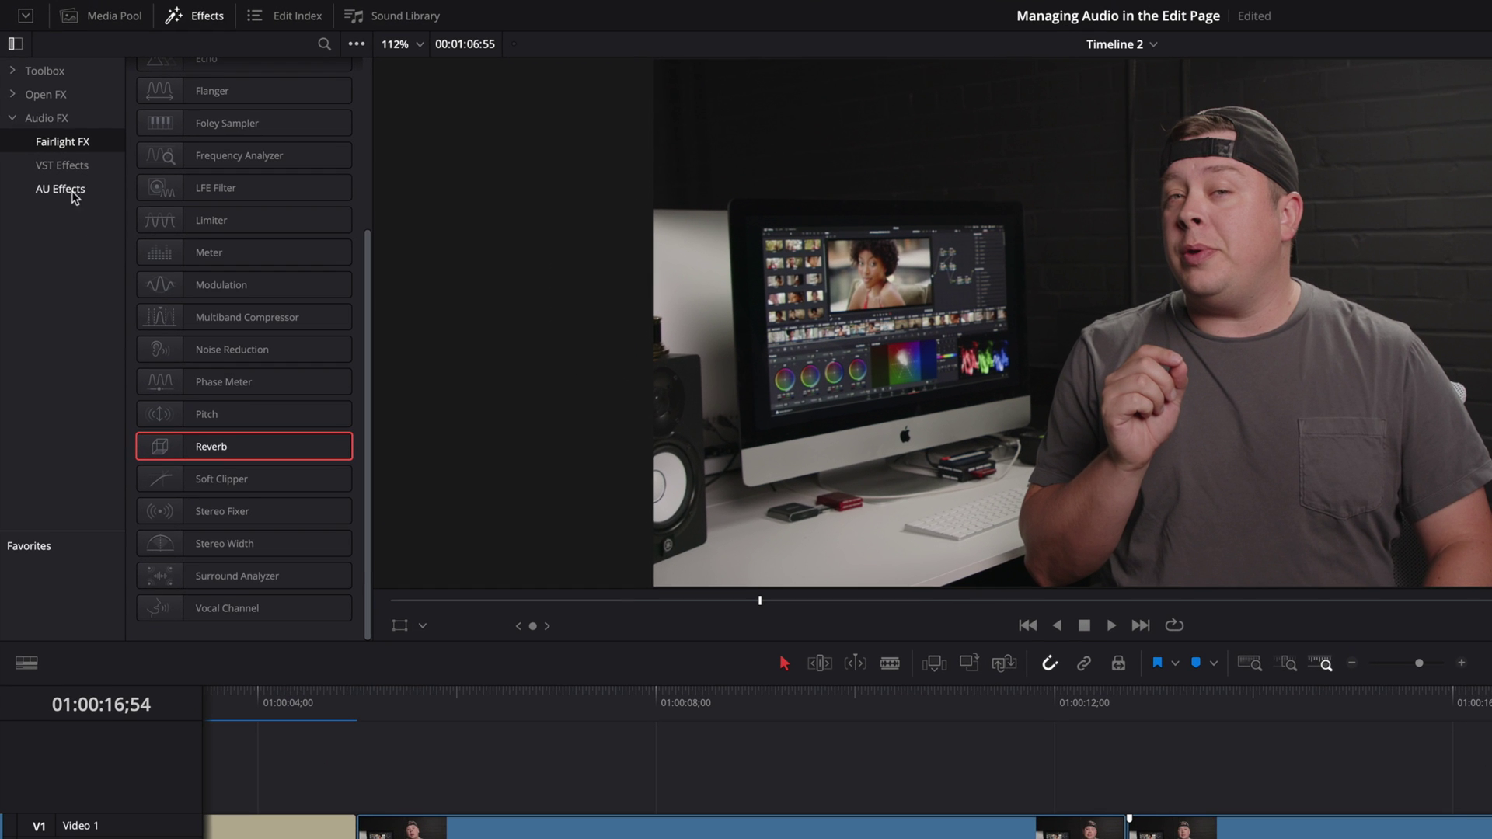
pyautogui.click(65, 168)
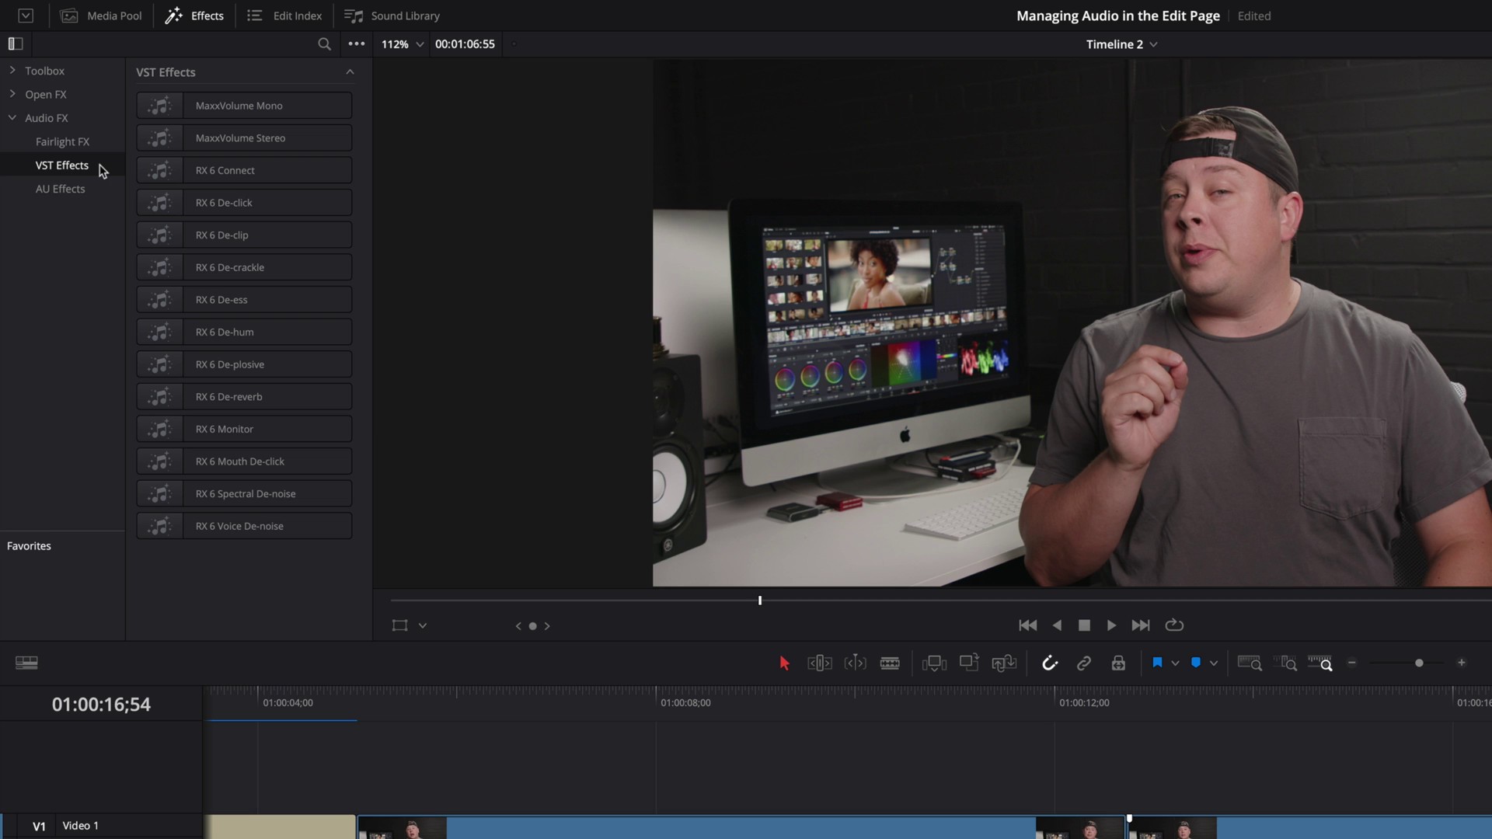
pyautogui.click(204, 173)
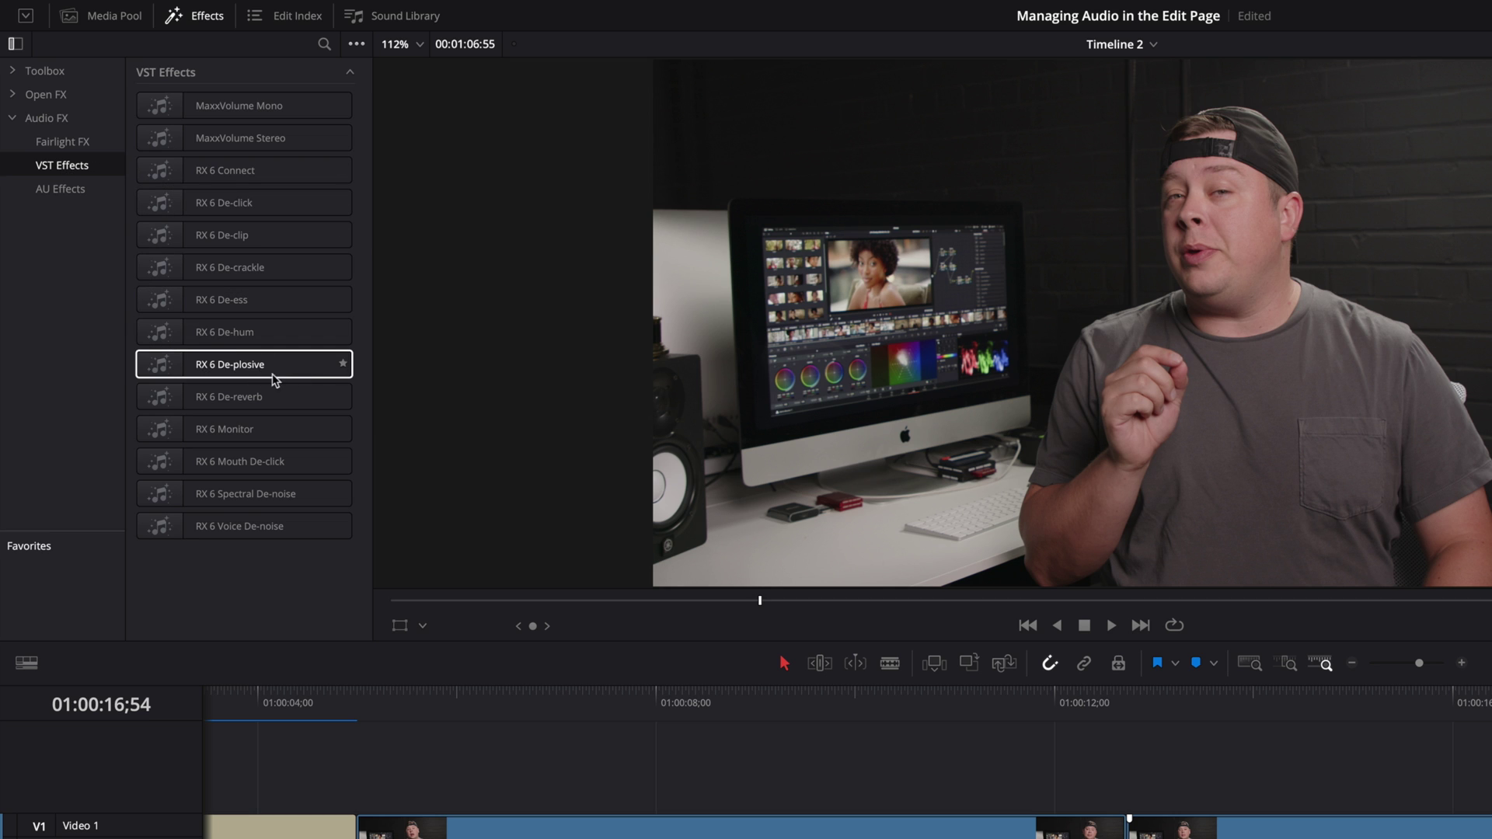
pyautogui.click(255, 401)
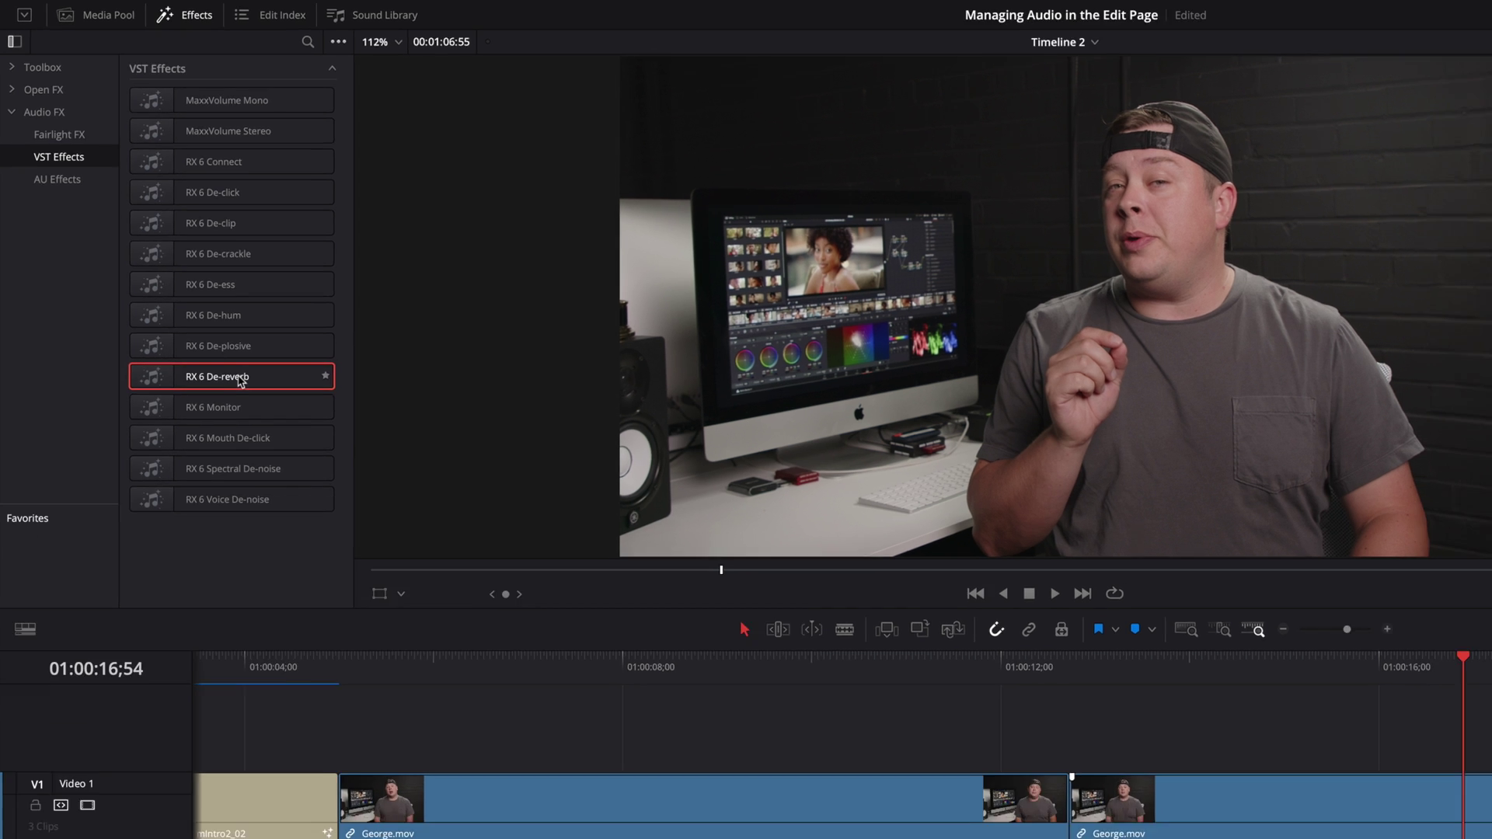
pyautogui.moveTo(240, 380); pyautogui.dragTo(498, 643)
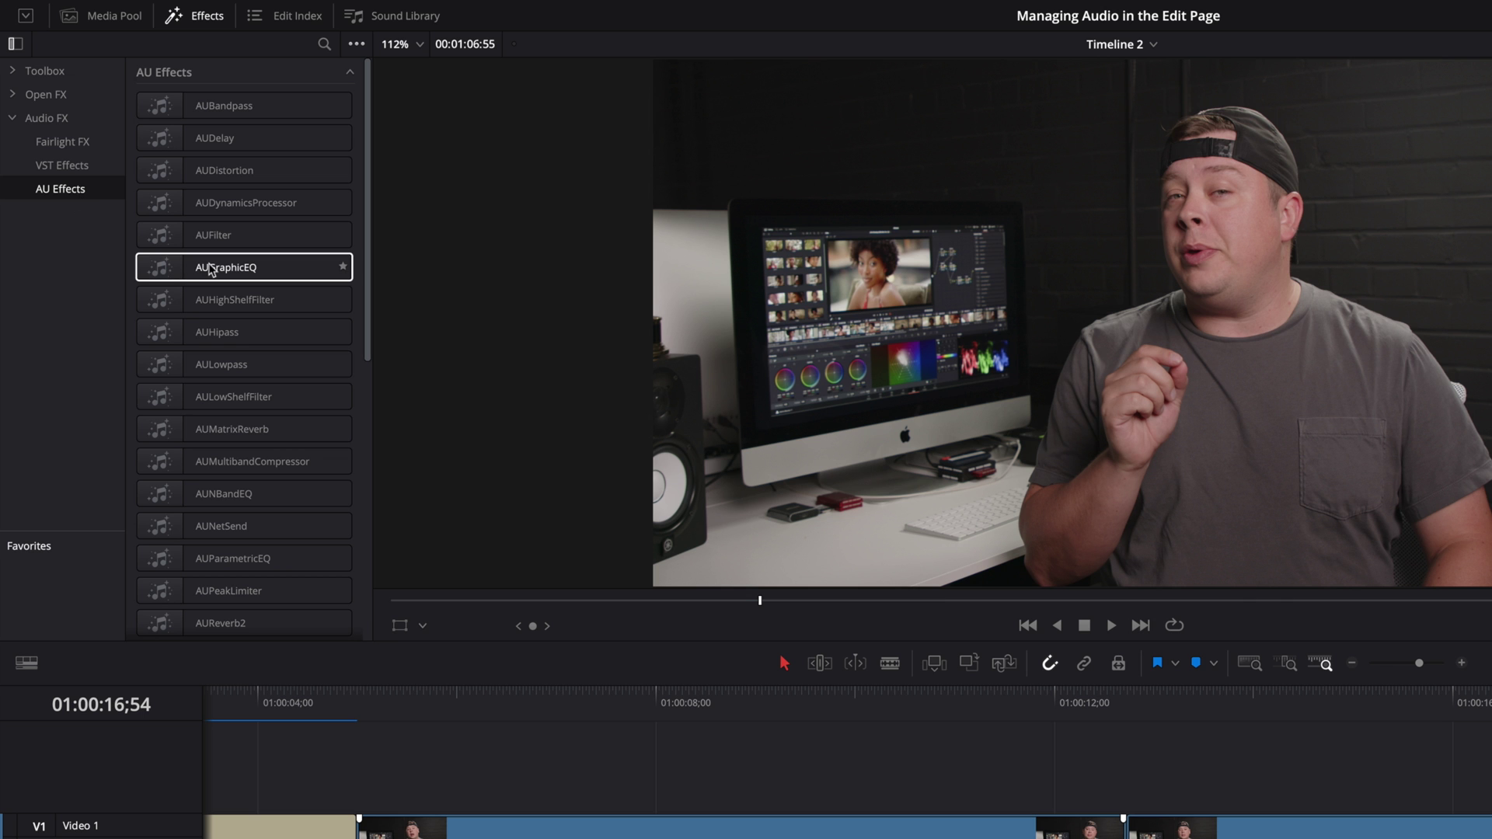
# Put AUGraphicEQ on the George clip with 10 bands, boosting 64 Hz to ~8 dB and 2 kHz to ~9 dB
pyautogui.moveTo(210, 268); pyautogui.dragTo(714, 838)
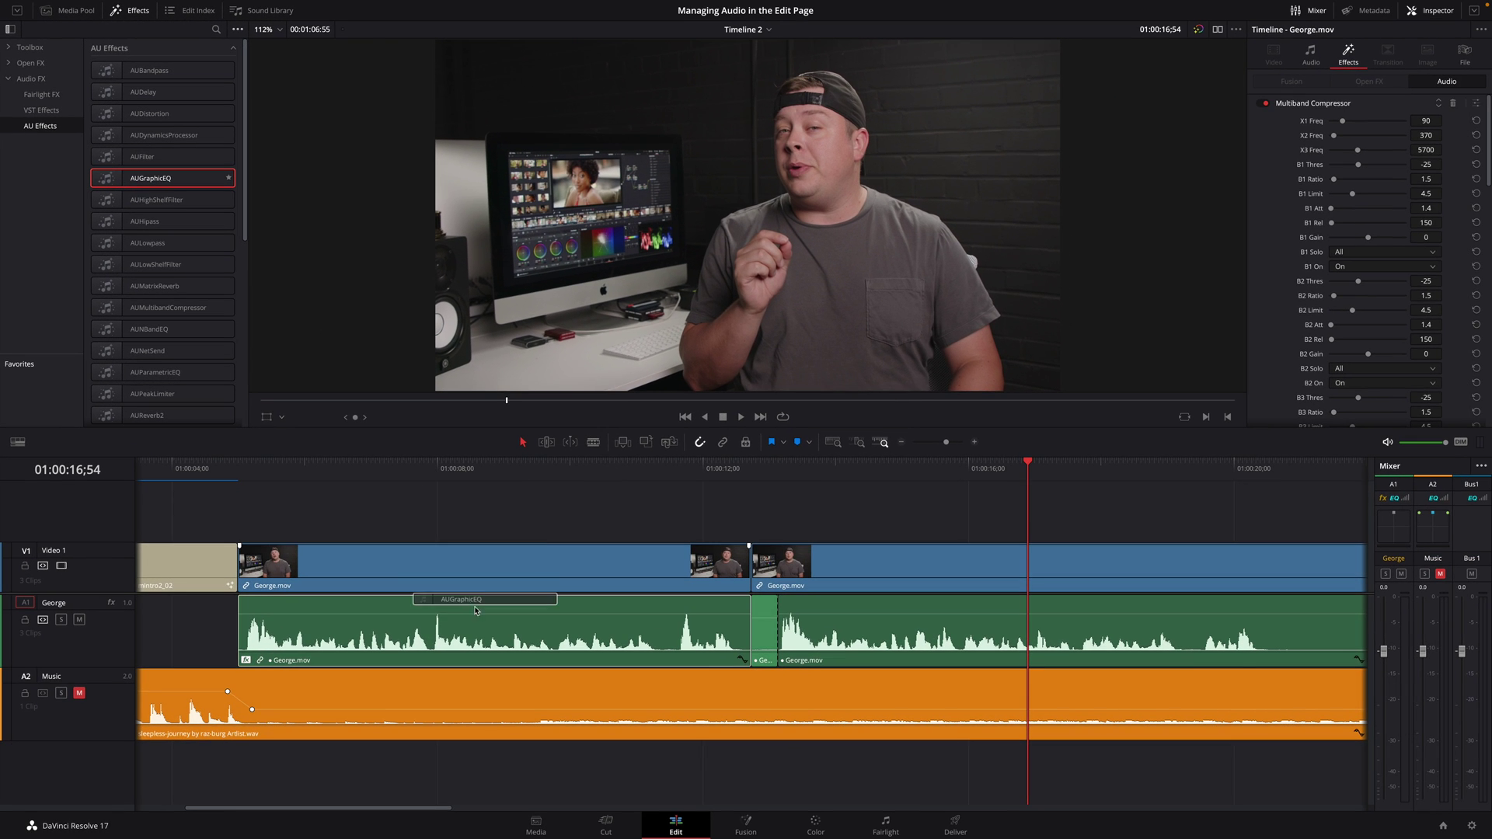
pyautogui.moveTo(477, 611); pyautogui.dragTo(490, 626)
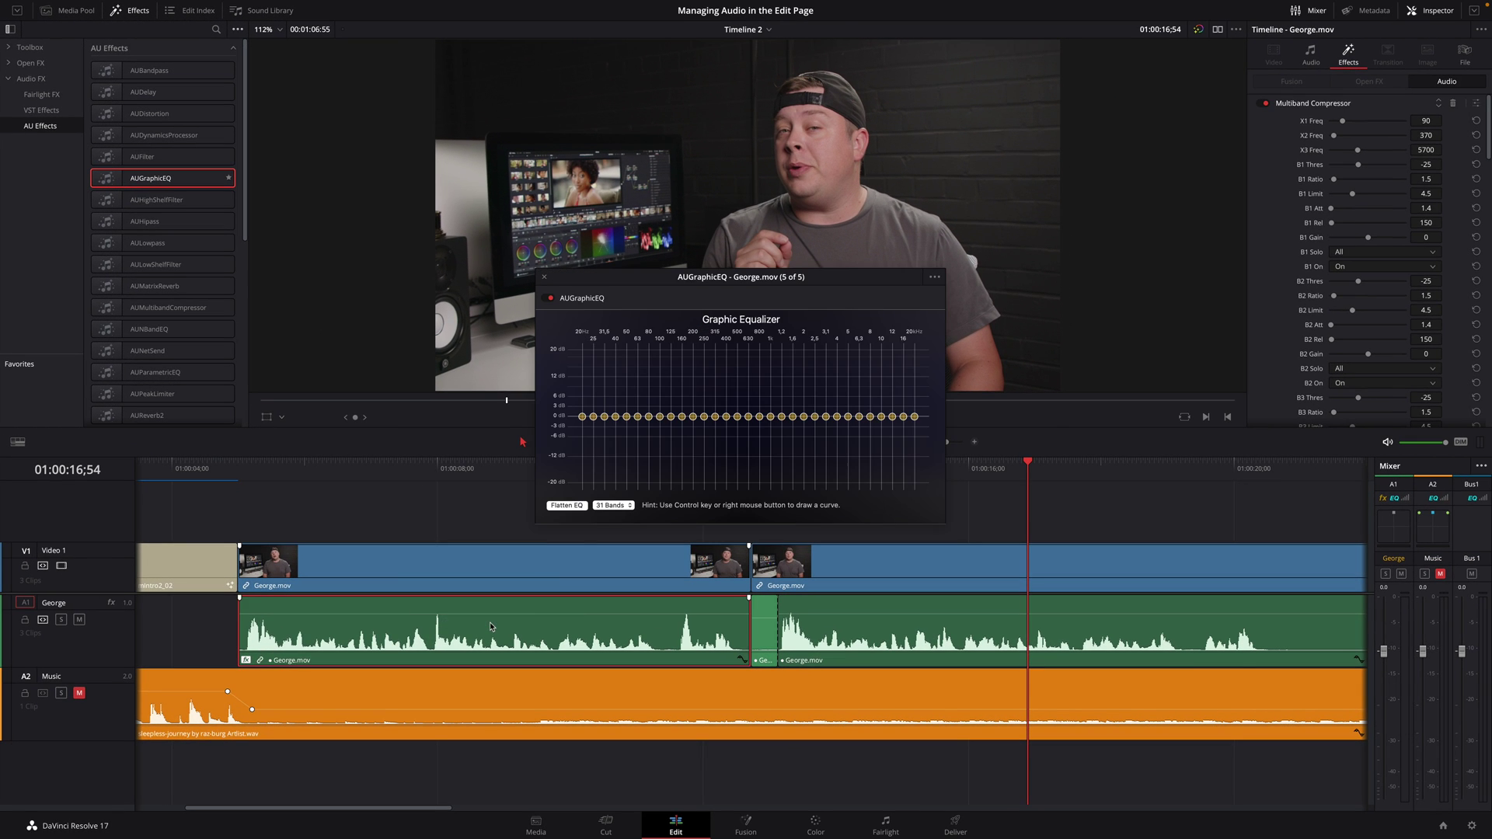
pyautogui.click(621, 507)
pyautogui.click(624, 521)
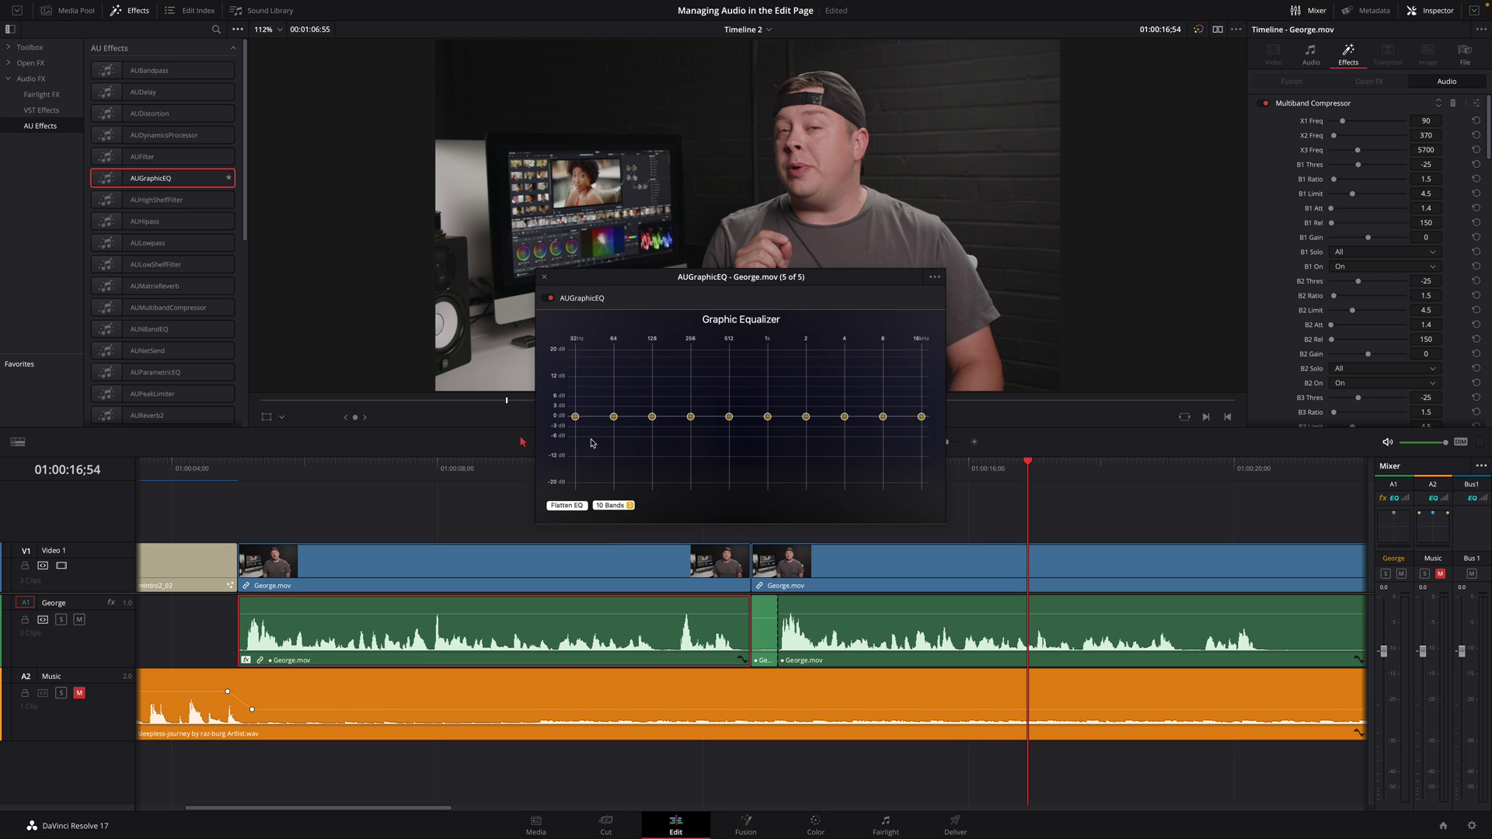
pyautogui.moveTo(614, 448); pyautogui.dragTo(613, 390)
pyautogui.scroll(-15, 1305, 194)
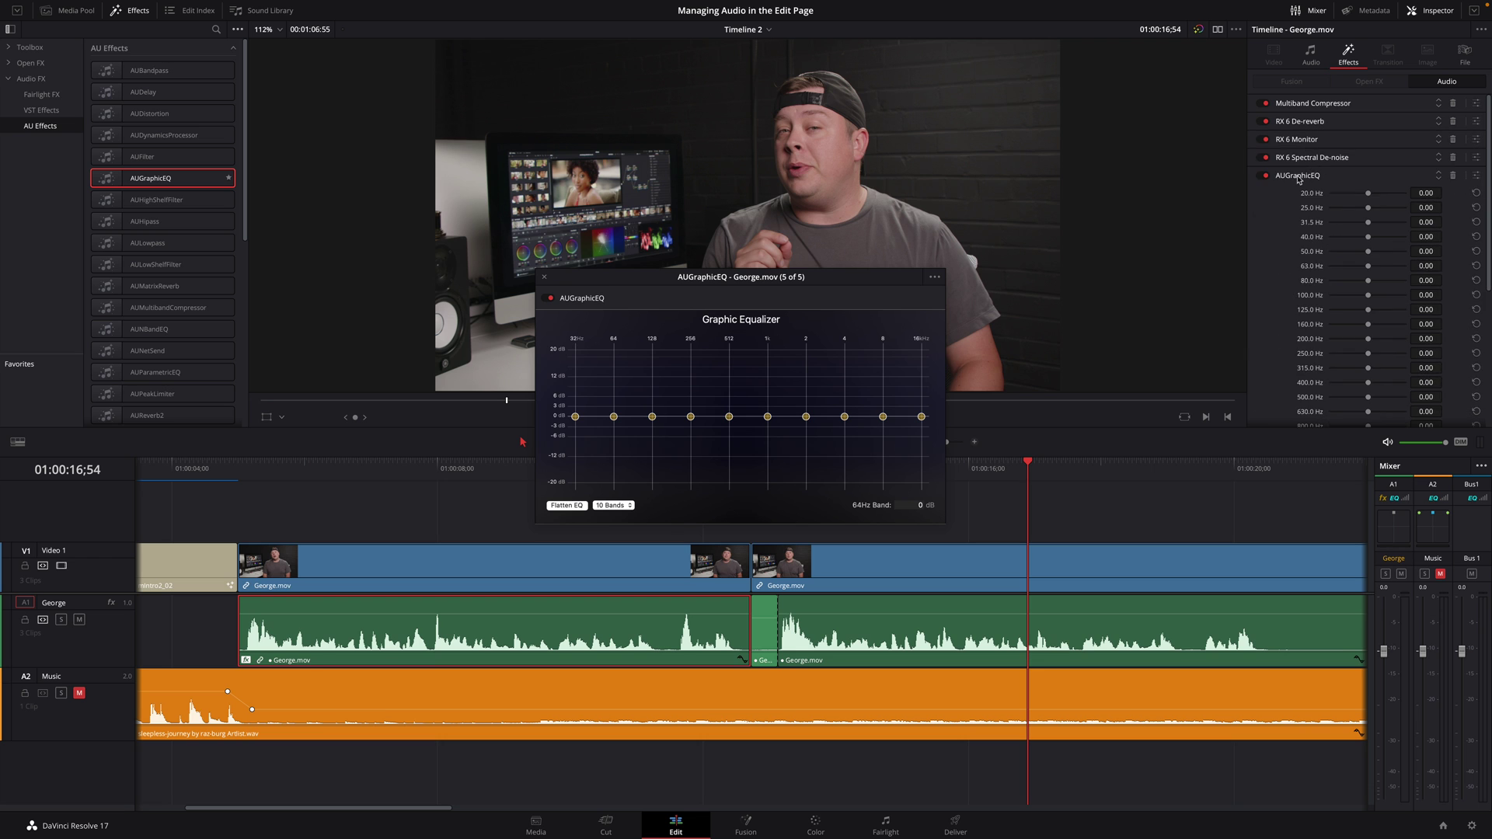
pyautogui.click(1469, 14)
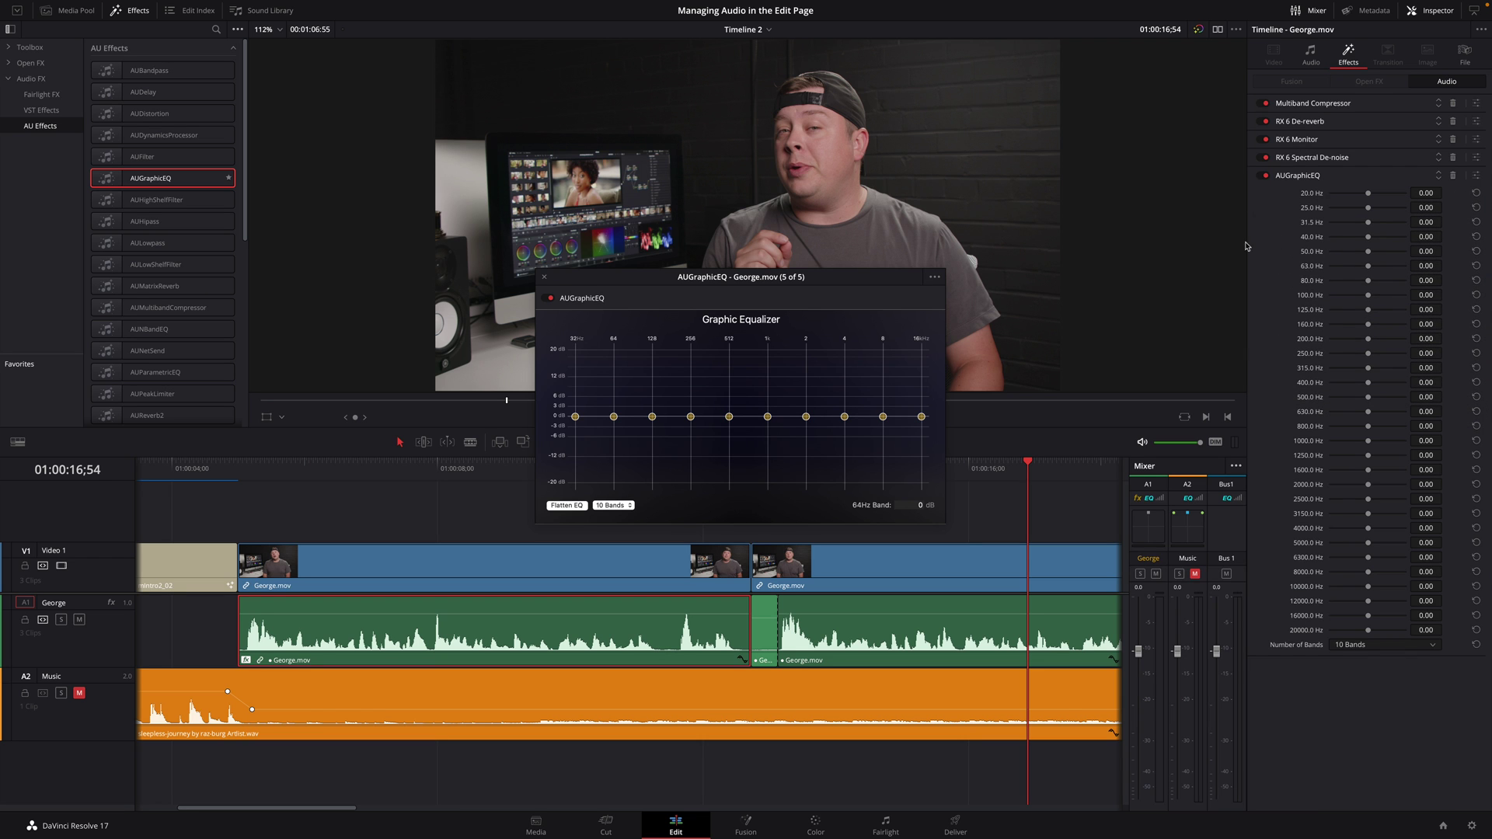
pyautogui.moveTo(806, 417); pyautogui.dragTo(810, 380)
pyautogui.click(544, 277)
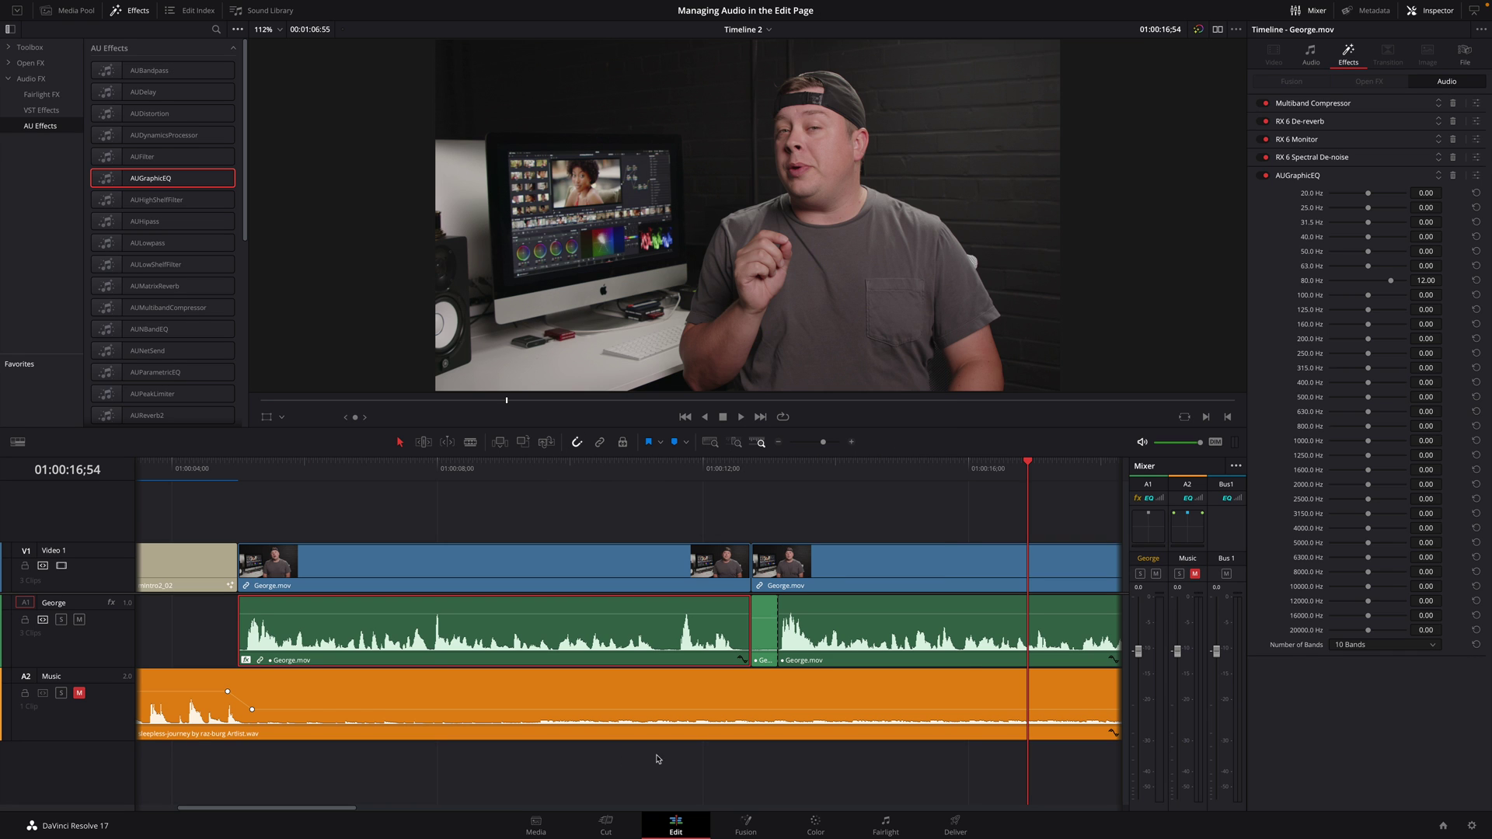
# On the Fairlight page, show the George clip's Multiband Compressor and RX 6 De-reverb in the Inspector Effects tab
pyautogui.click(886, 825)
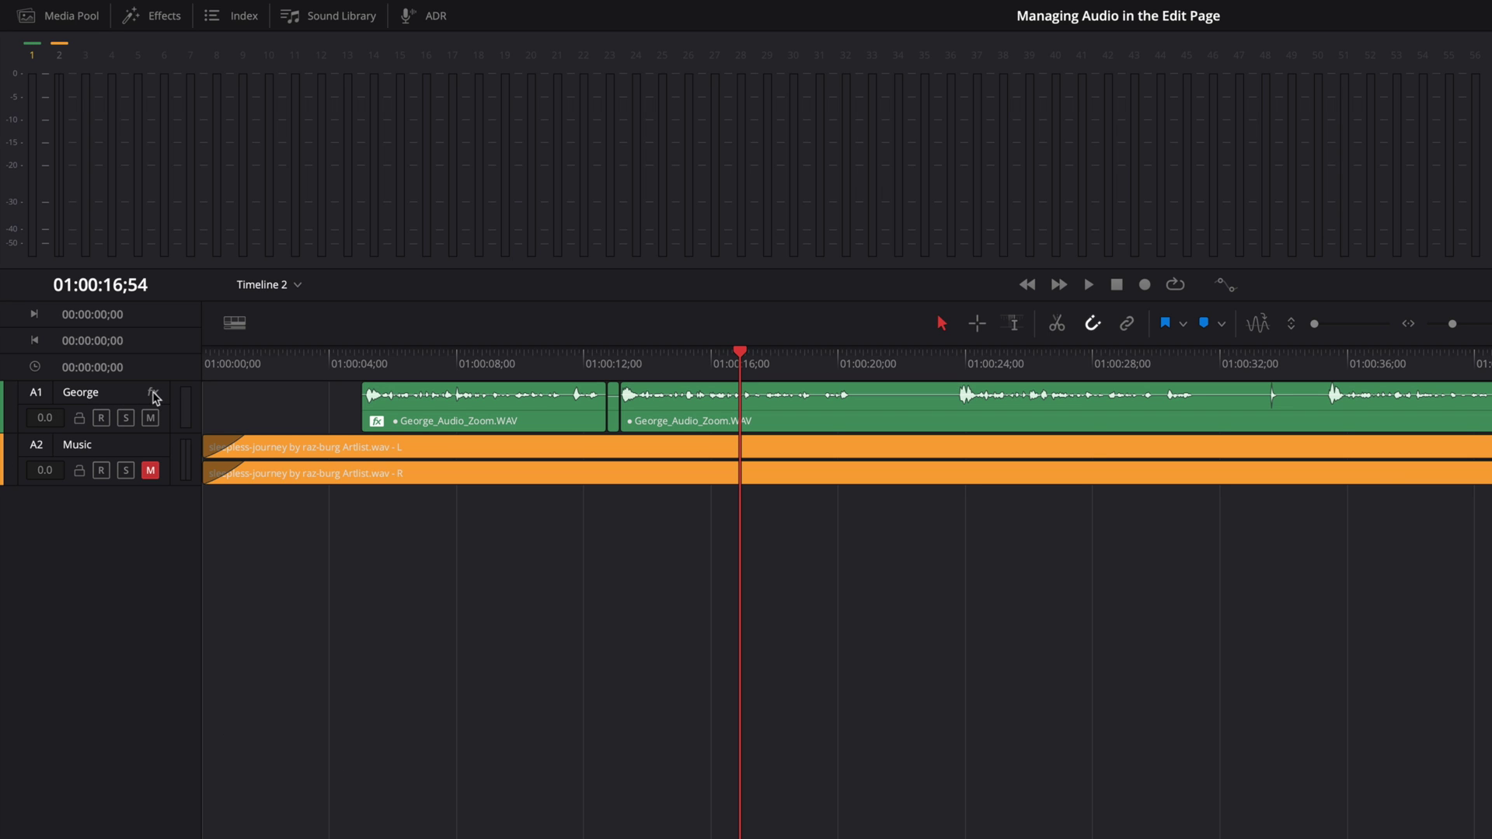
pyautogui.click(459, 417)
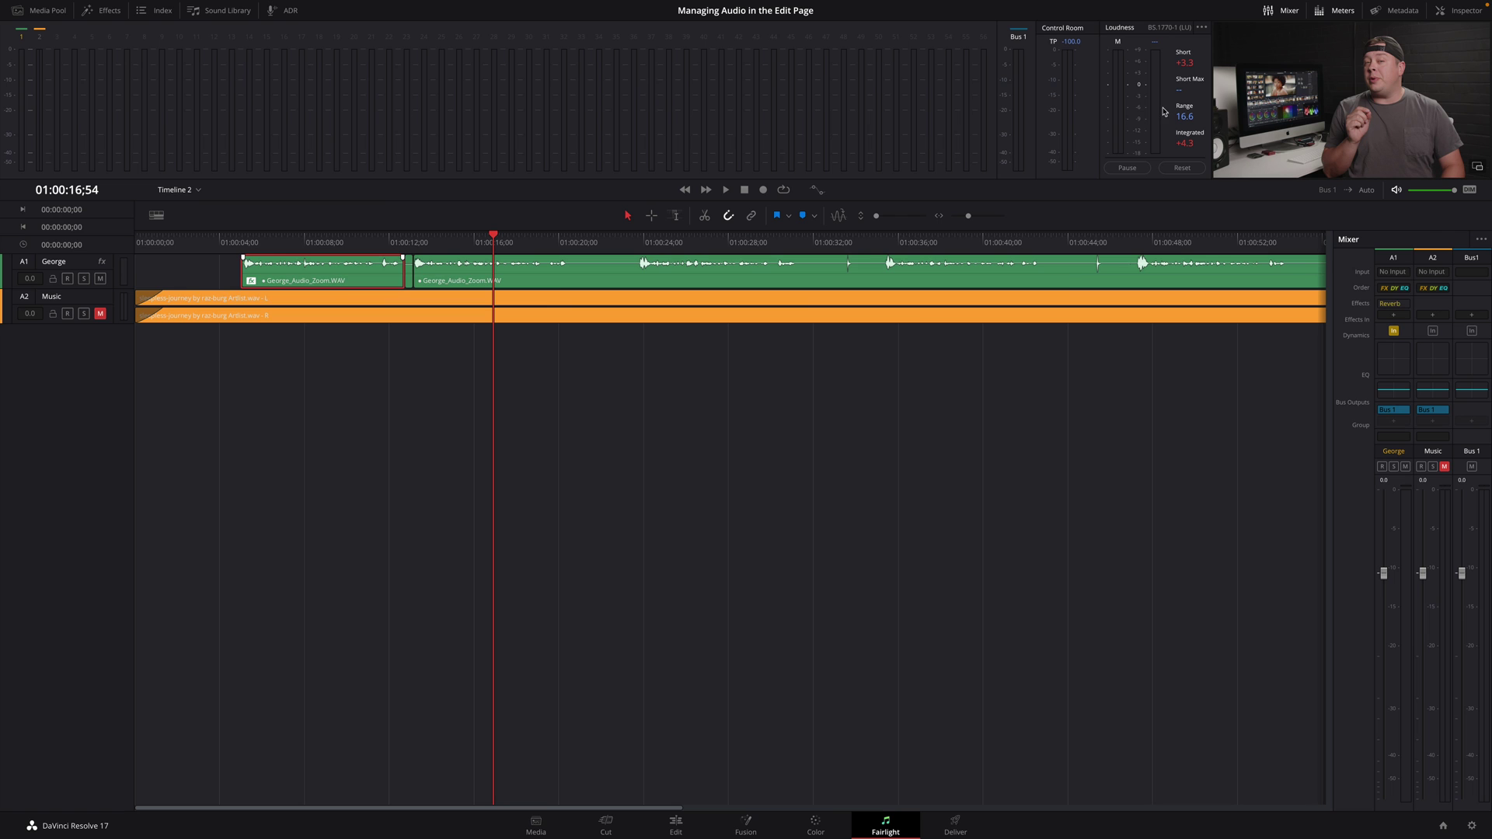
pyautogui.click(1460, 12)
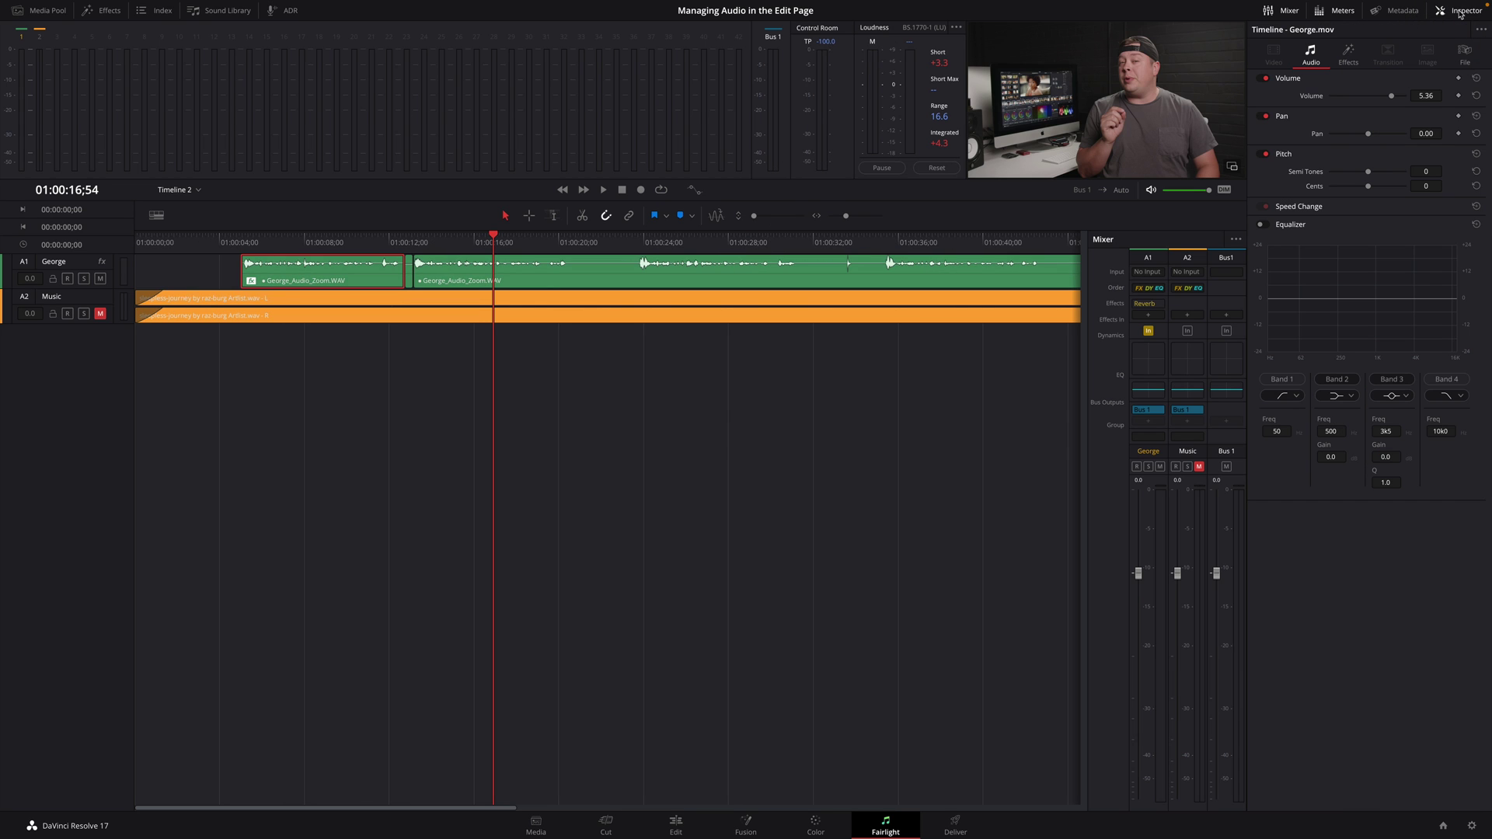
pyautogui.click(1350, 53)
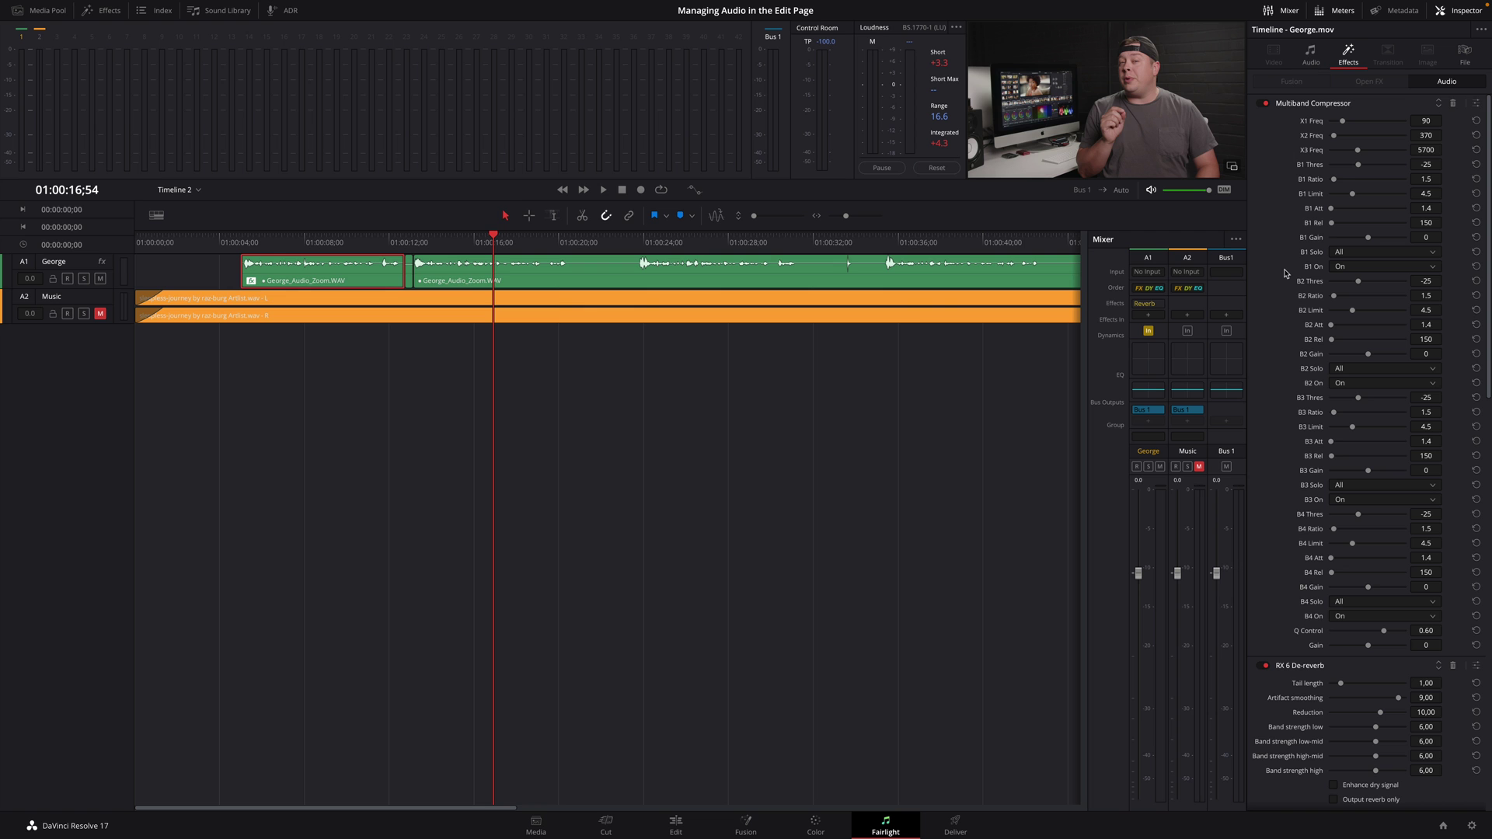
pyautogui.scroll(-5, 1285, 273)
pyautogui.scroll(5, 1285, 273)
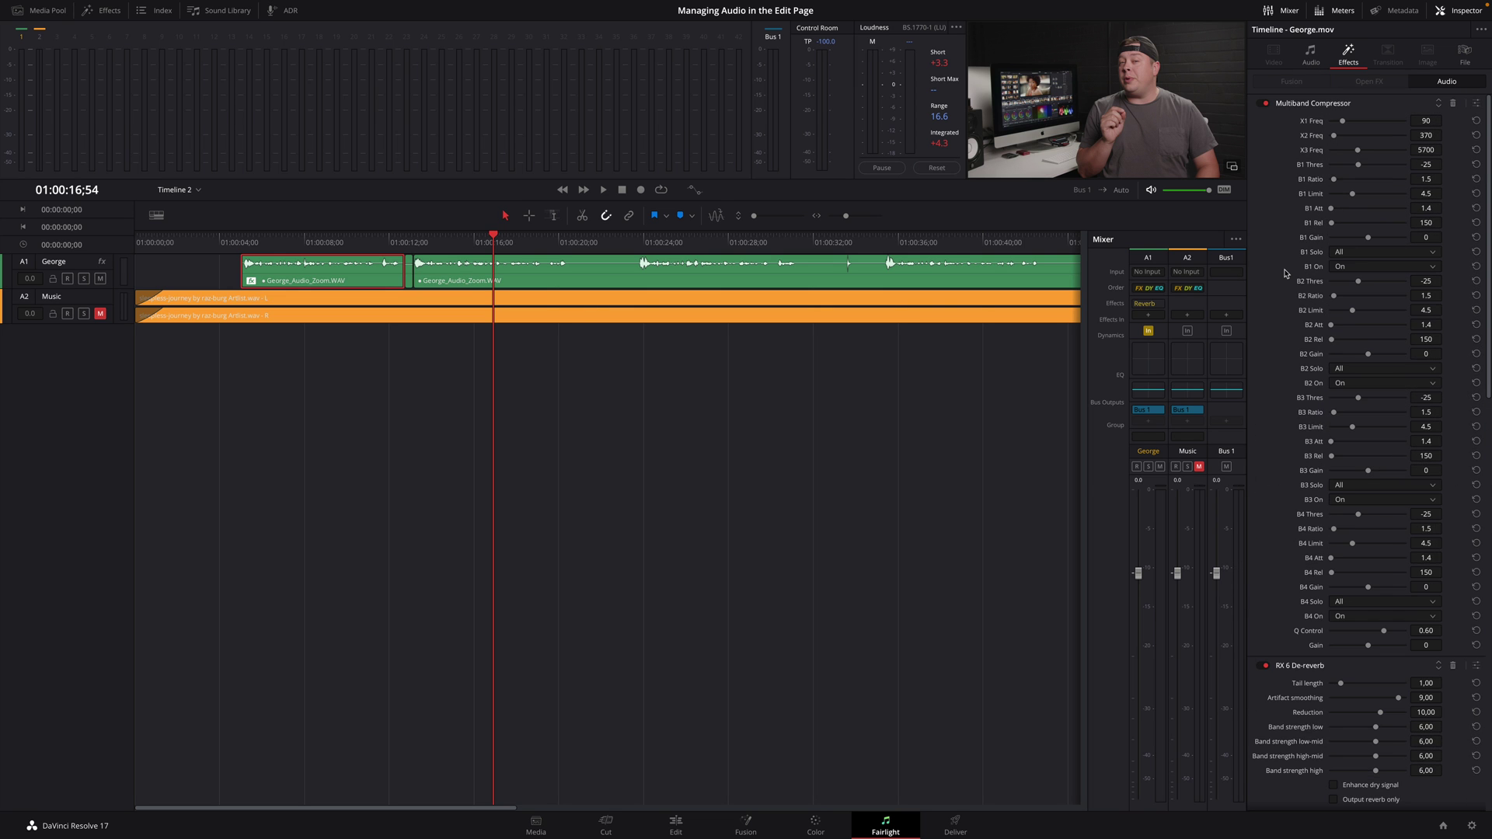